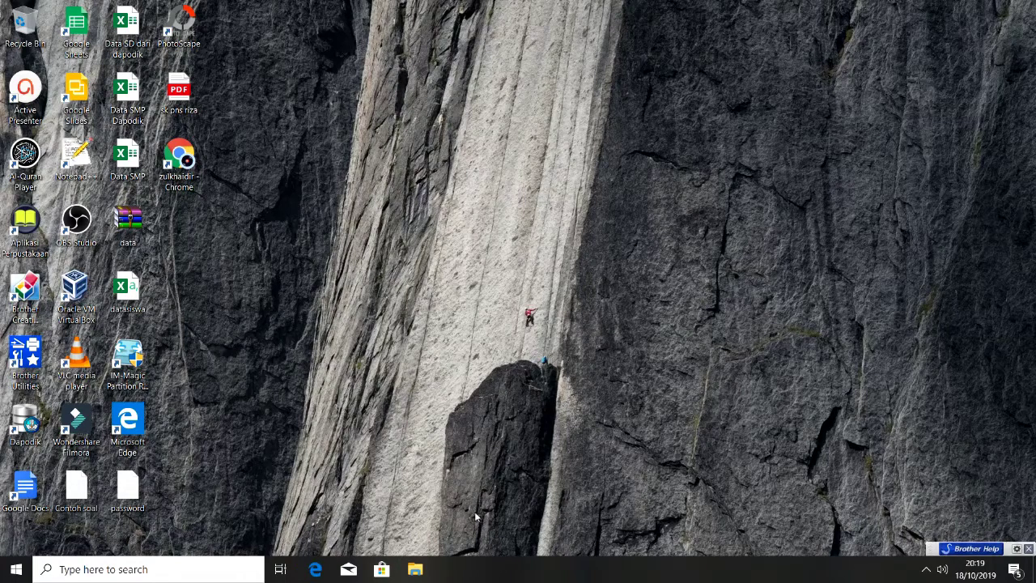
Extract e_vote.rar in C:\xampp\htdocs into a new e_vote folder with Extract Here
left_click(416, 570)
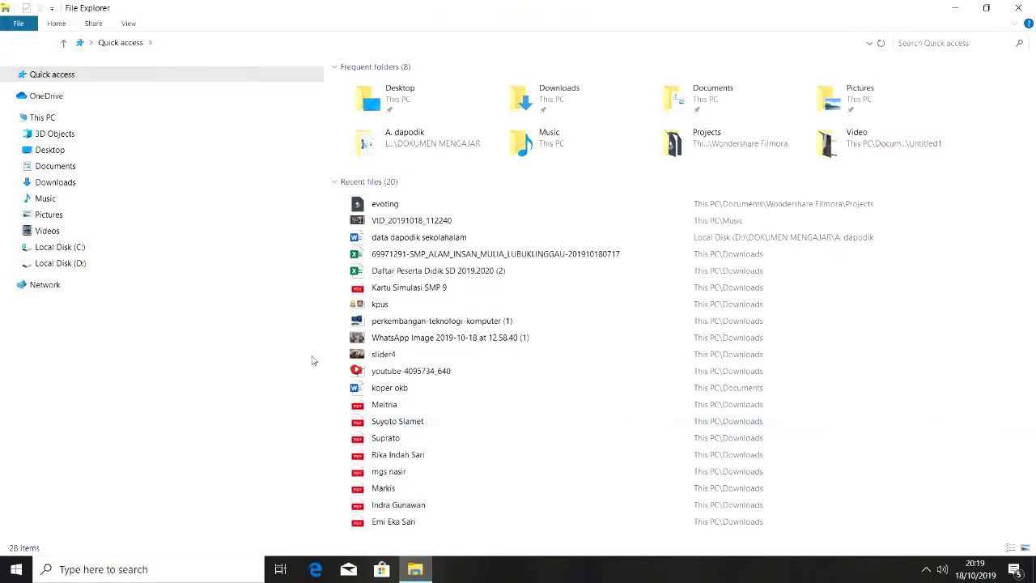
left_click(93, 268)
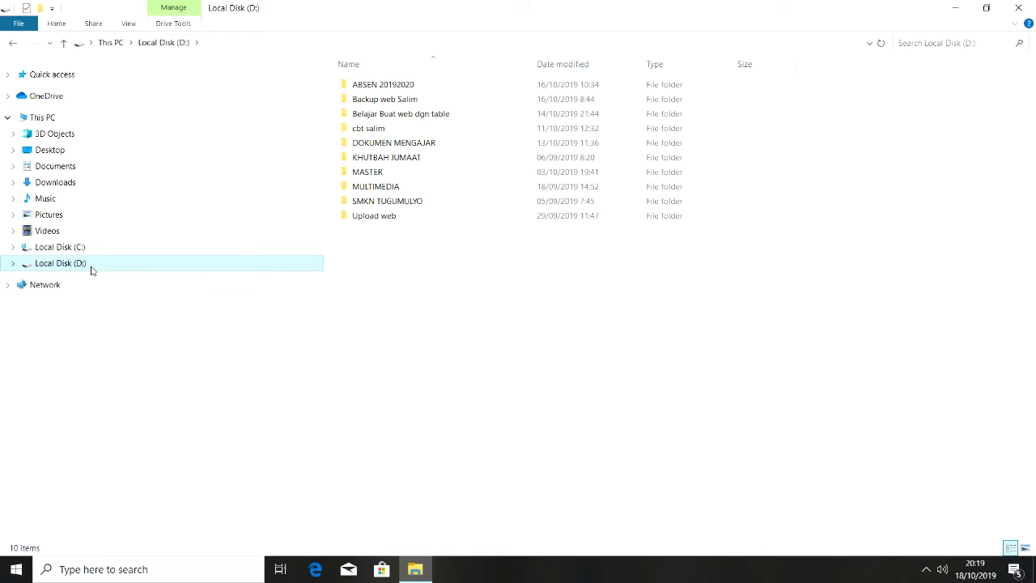
double_click(417, 173)
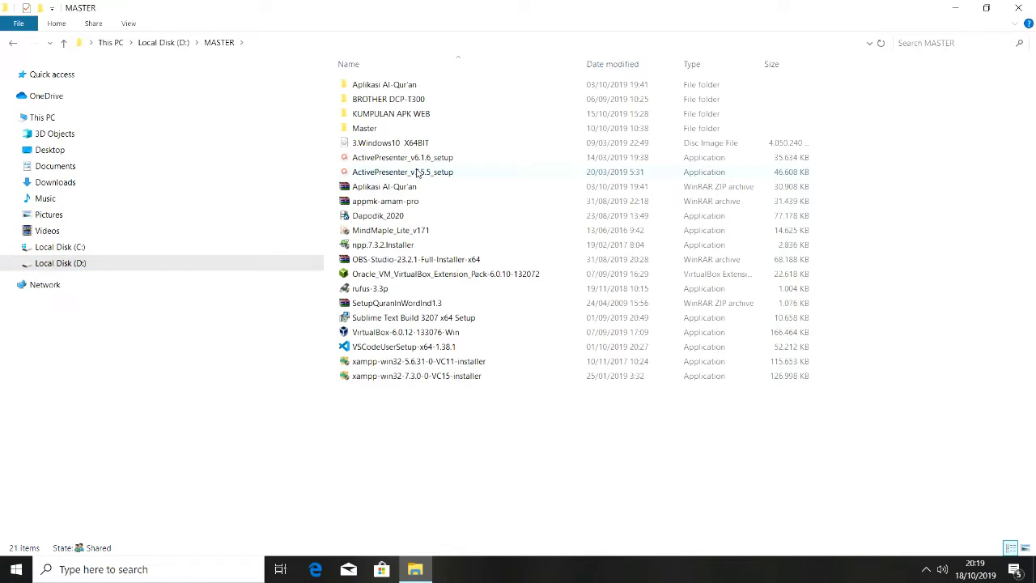
left_click(13, 45)
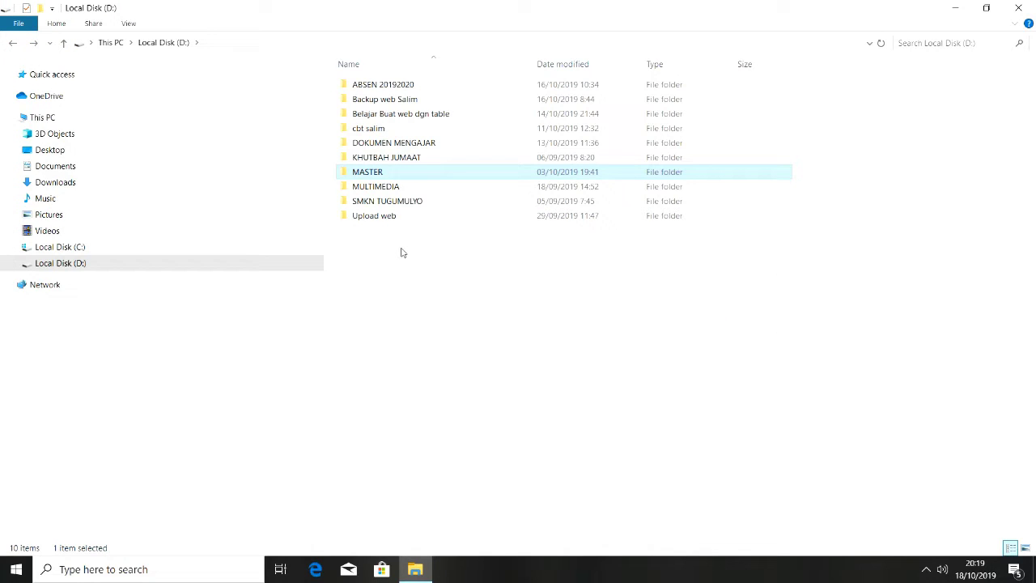
left_click(400, 253)
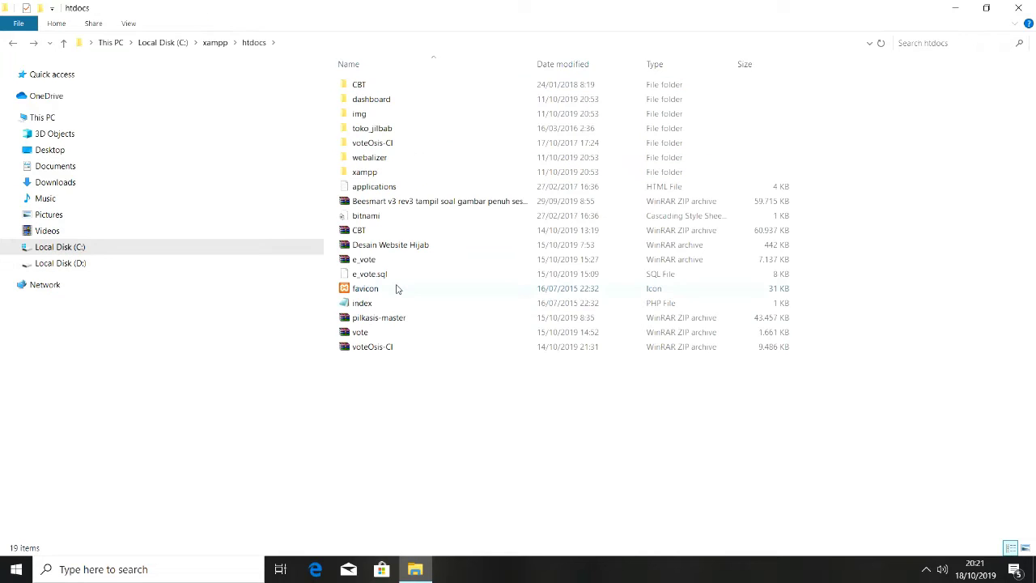
left_click(375, 261)
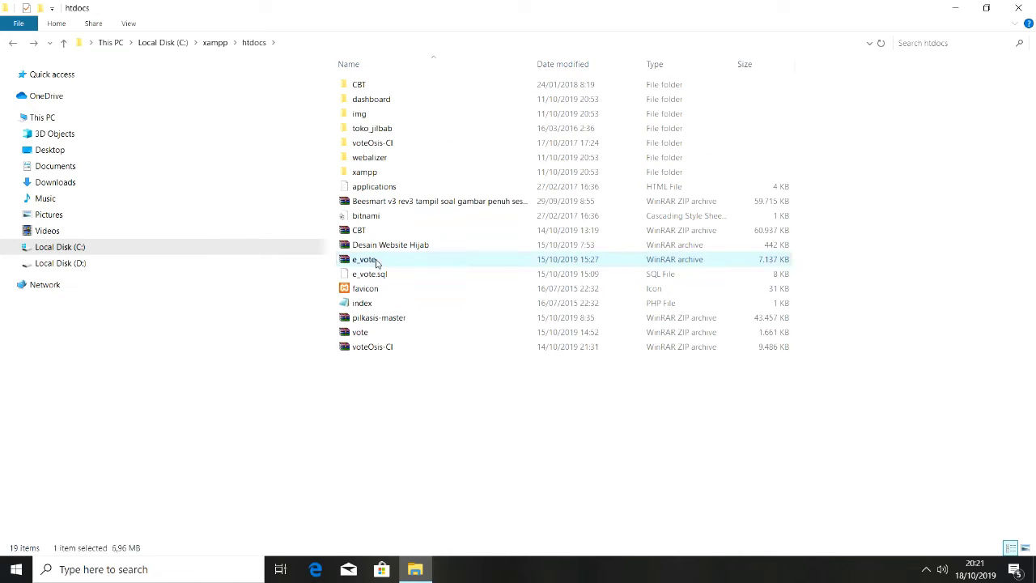
right_click(376, 263)
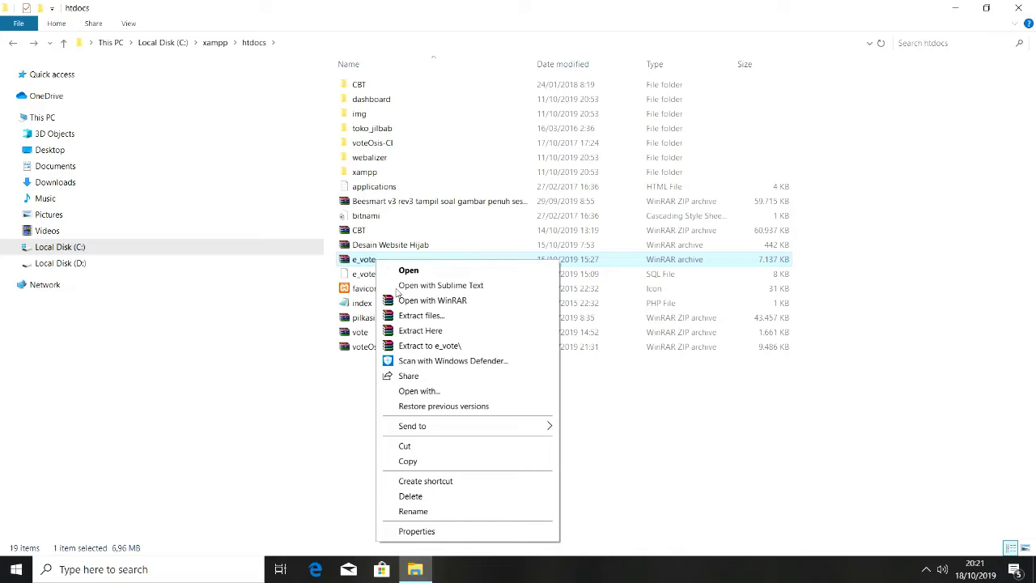
left_click(417, 332)
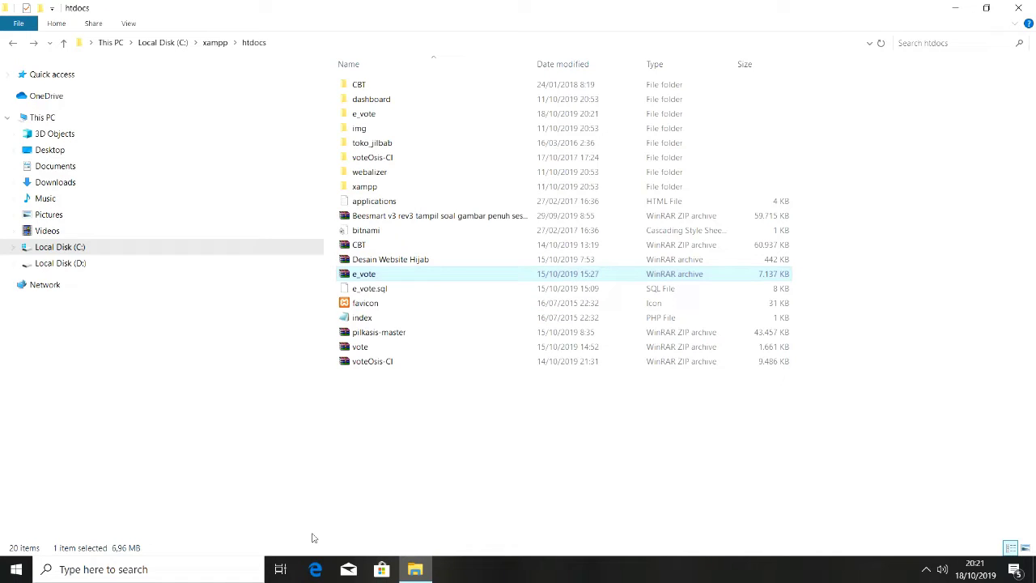
left_click(316, 570)
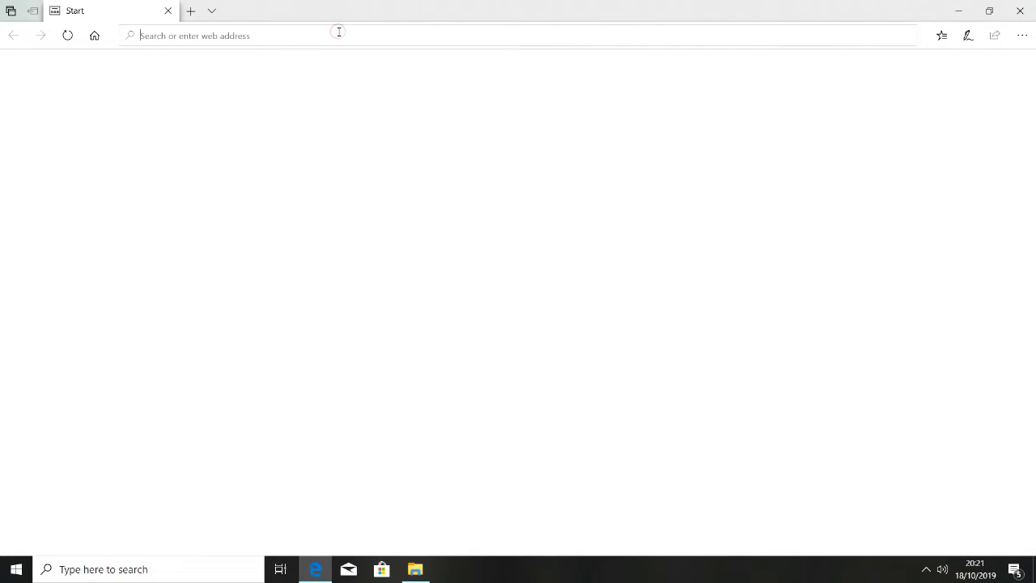
Load localhost/phpmyadmin in Edge to see the 7 existing databases
type("localhost/")
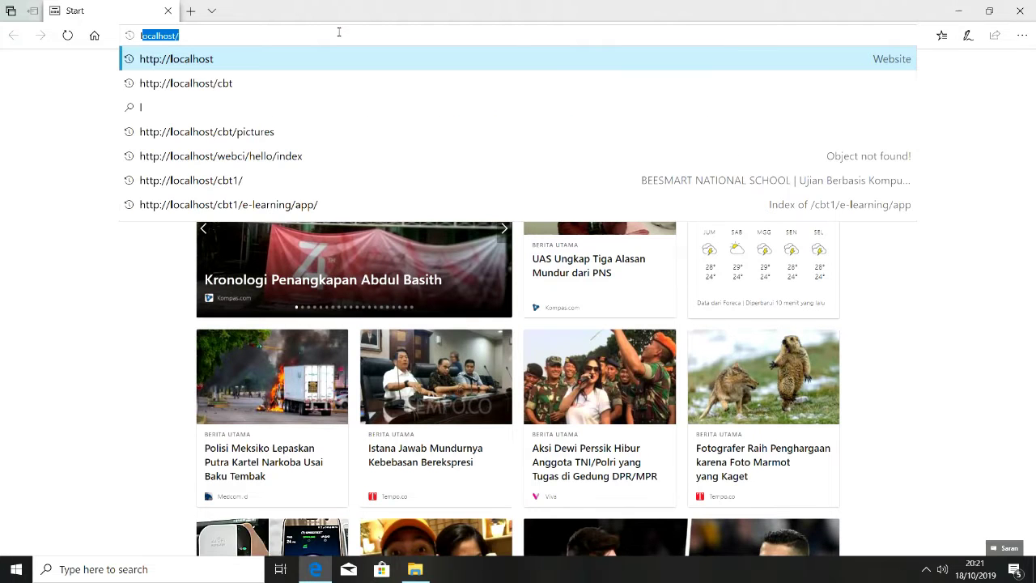
key("End")
type("php")
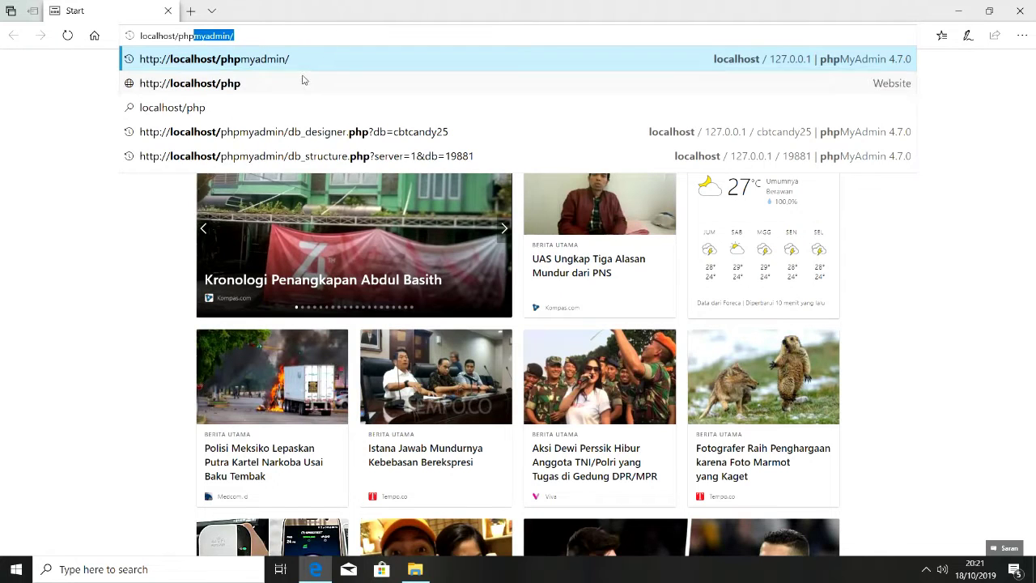
left_click(302, 60)
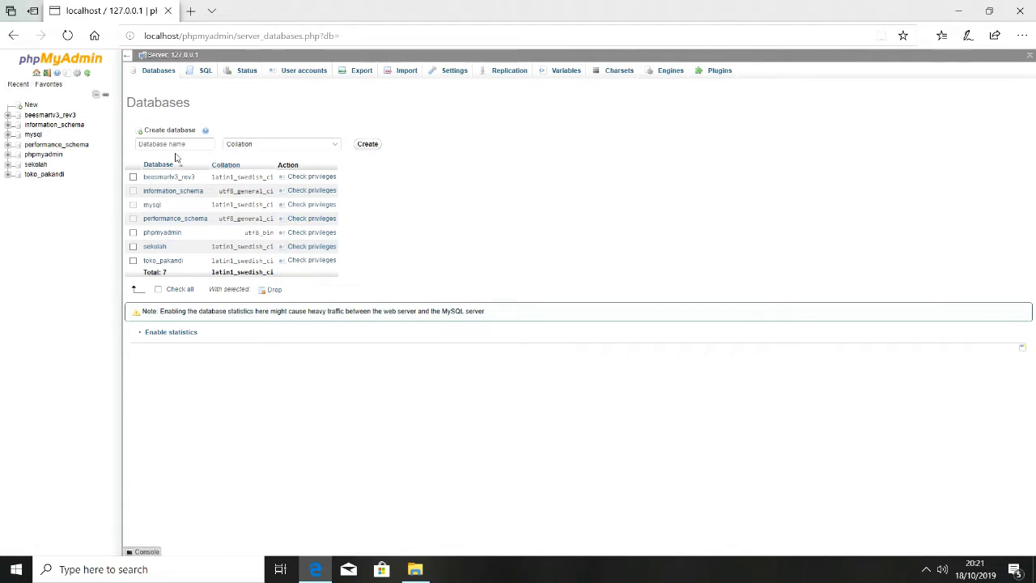
View the e_vote.sql script in Notepad, then close it unchanged
left_click(415, 569)
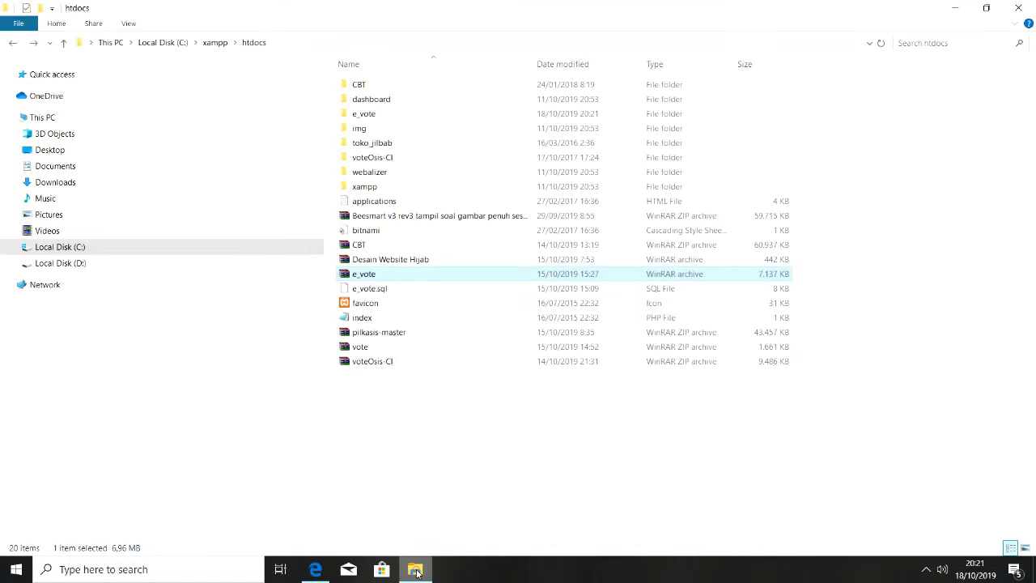
left_click(360, 292)
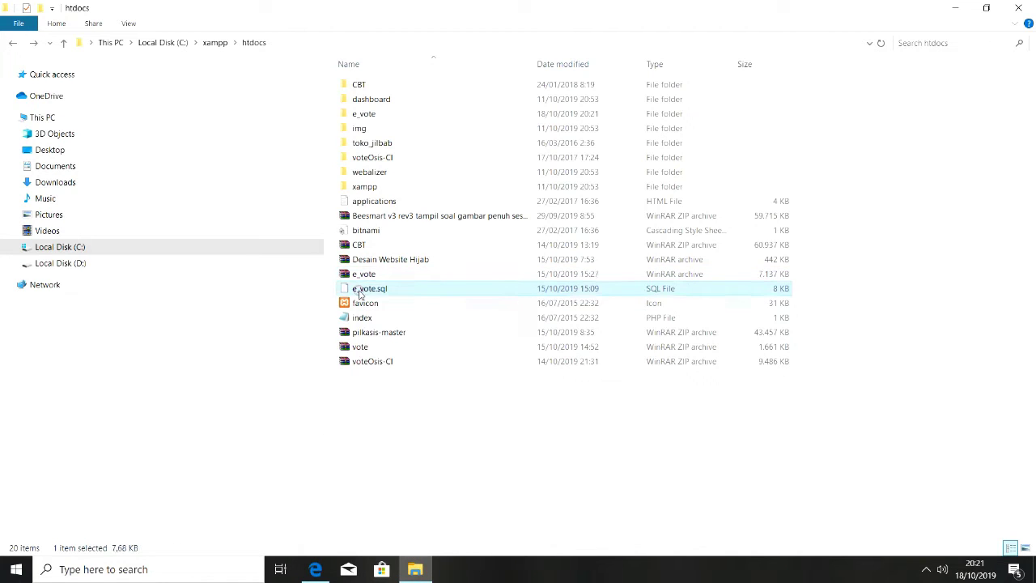
right_click(359, 289)
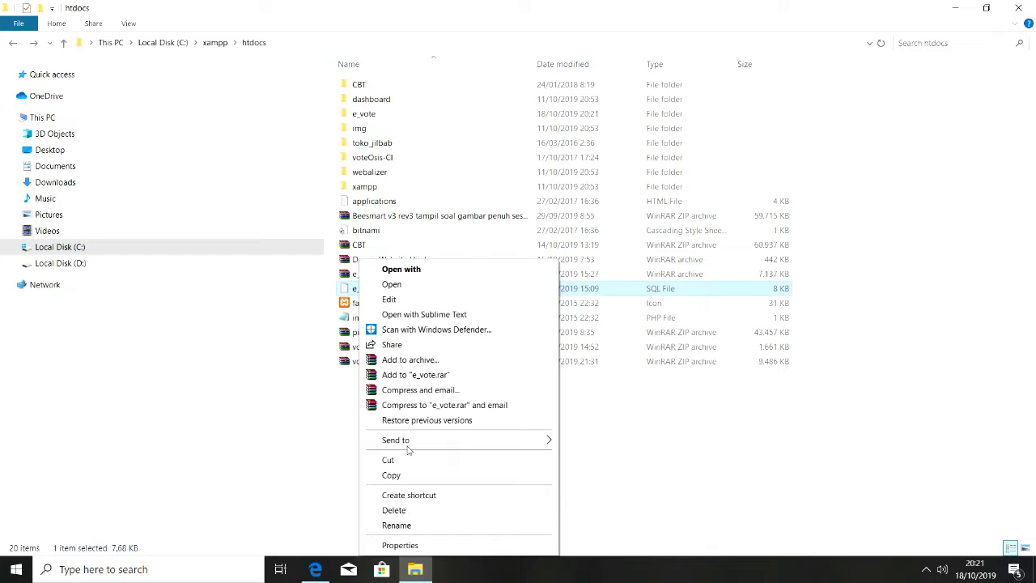
left_click(420, 301)
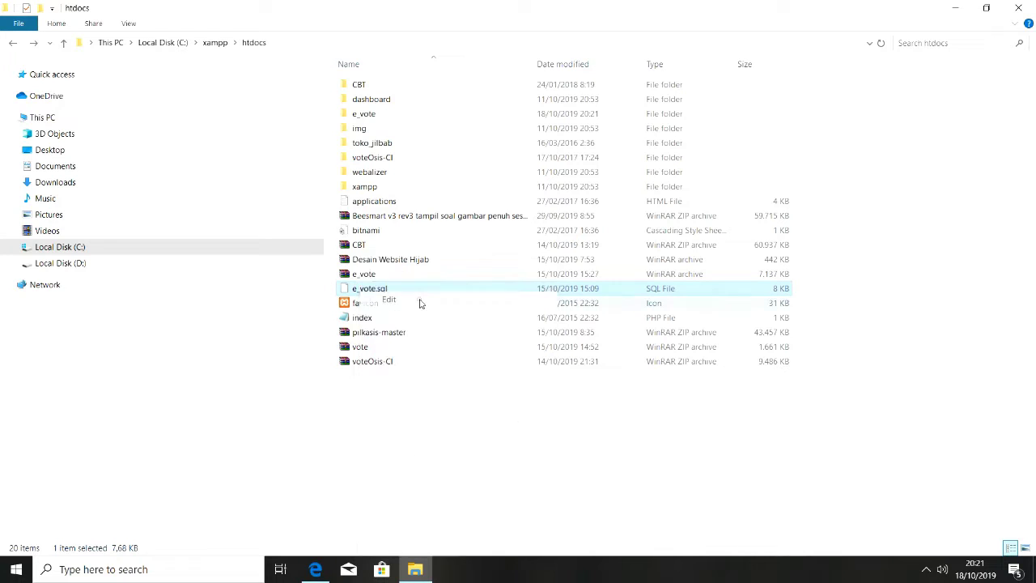
left_click(357, 99)
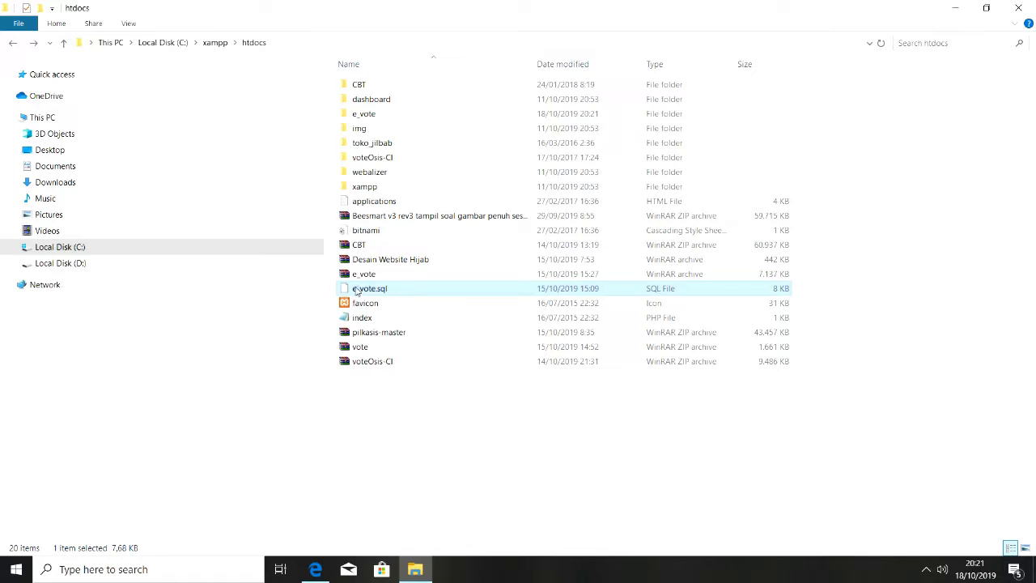
Copy the file's base name e_vote through Rename
right_click(357, 292)
left_click(394, 525)
key("ctrl+c")
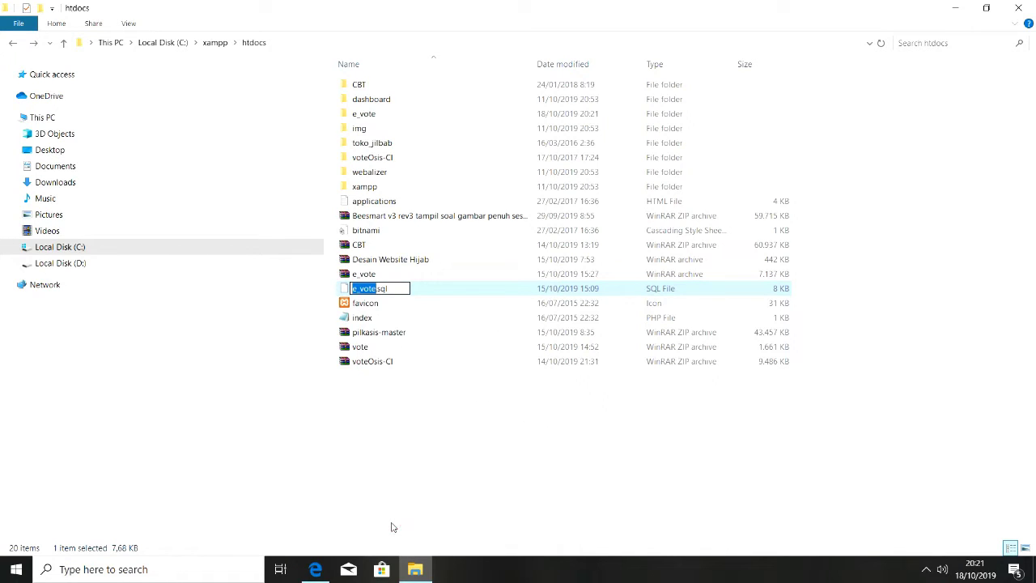
left_click(415, 569)
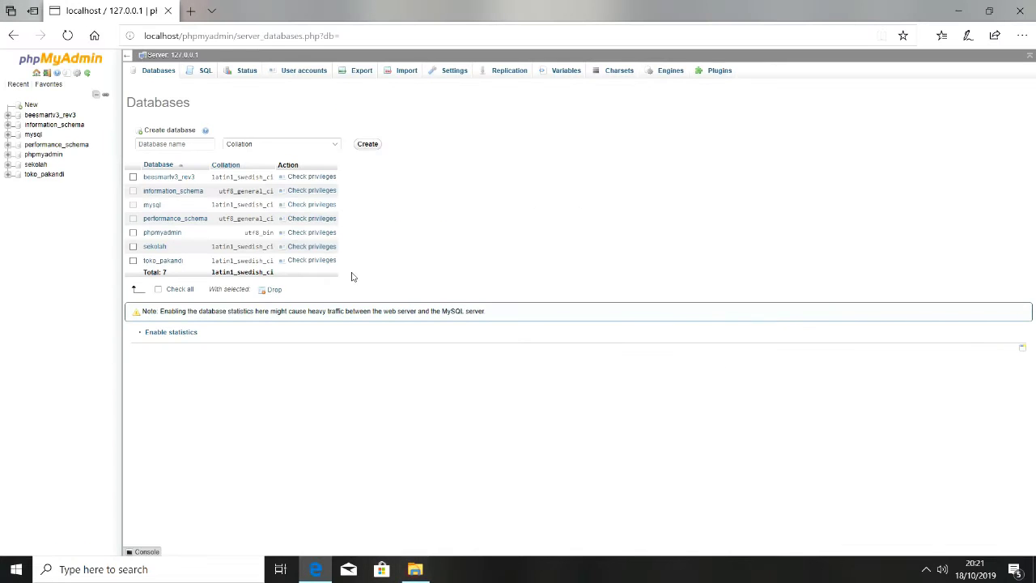
Create a new database named e_vote and open it
left_click(153, 144)
key("ctrl+v")
left_click(366, 144)
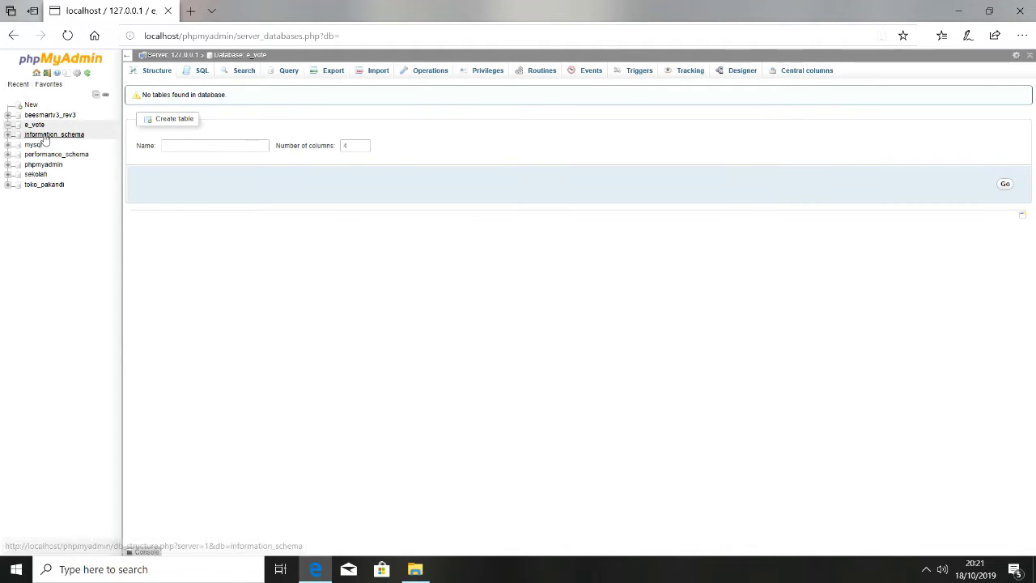
left_click(34, 126)
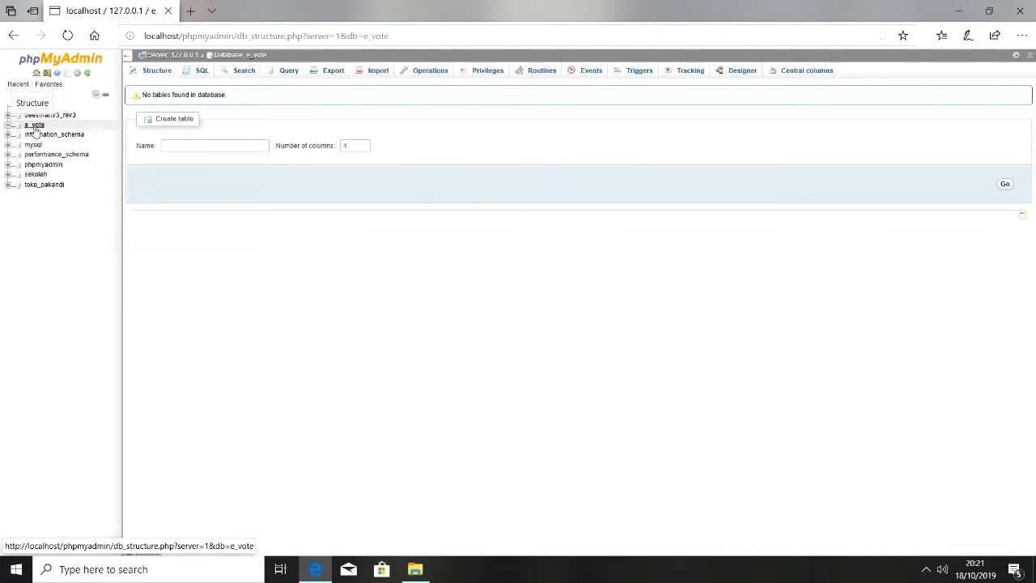
Import C:\xampp\htdocs\e_vote.sql into e_vote, creating its five t_ tables
left_click(369, 69)
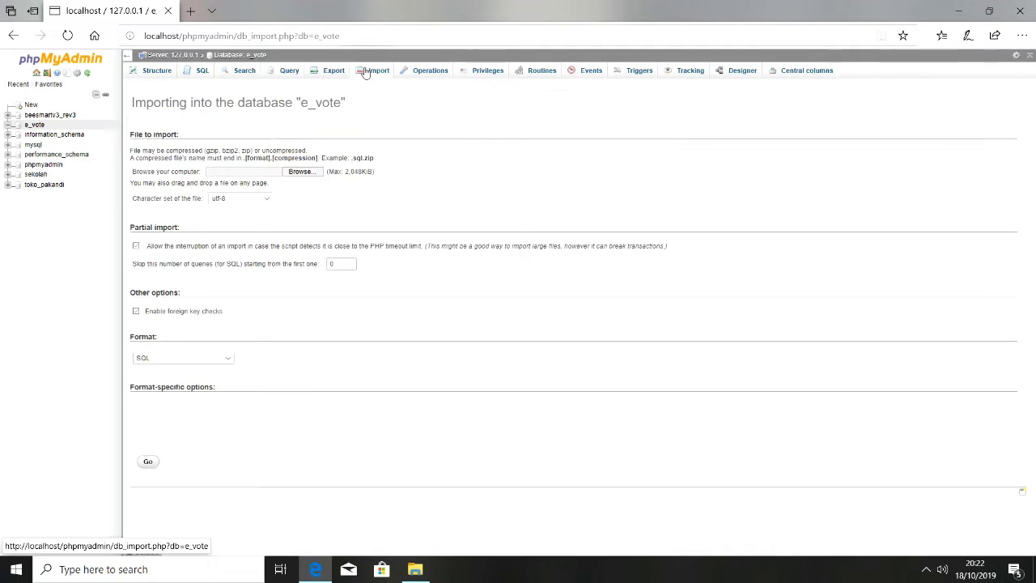
left_click(300, 171)
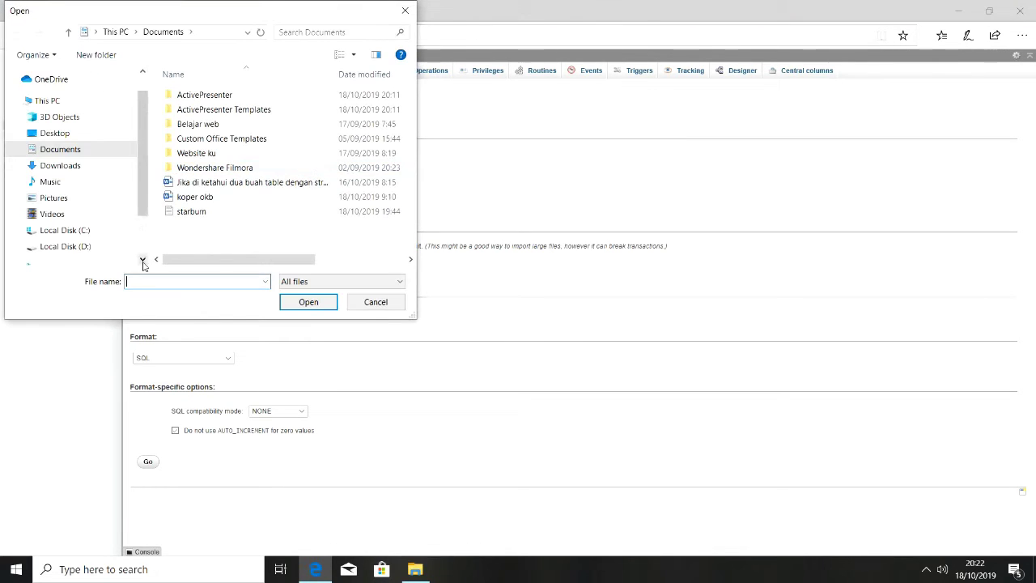
left_click(90, 231)
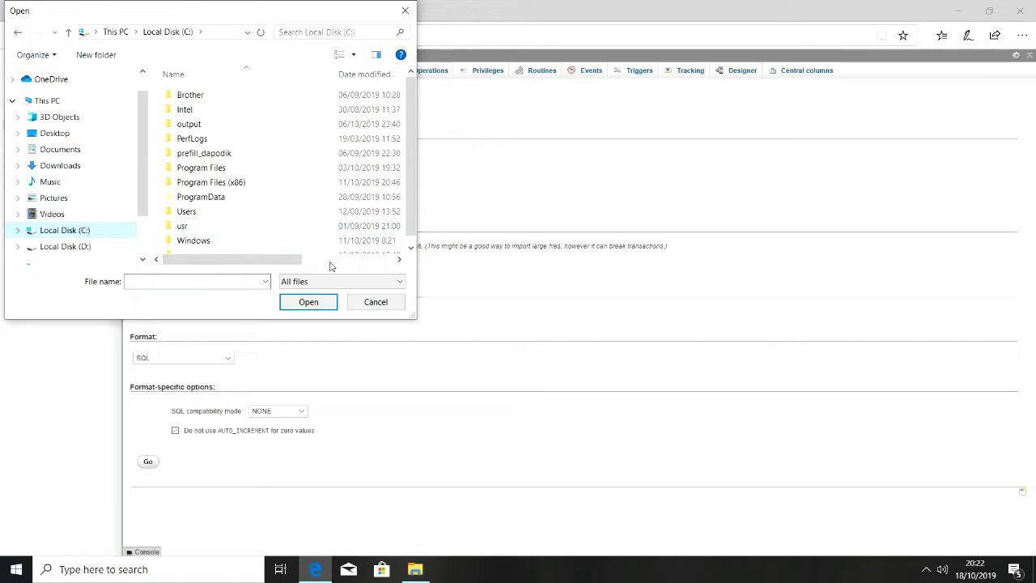
left_click_drag(410, 219, 411, 230)
double_click(249, 245)
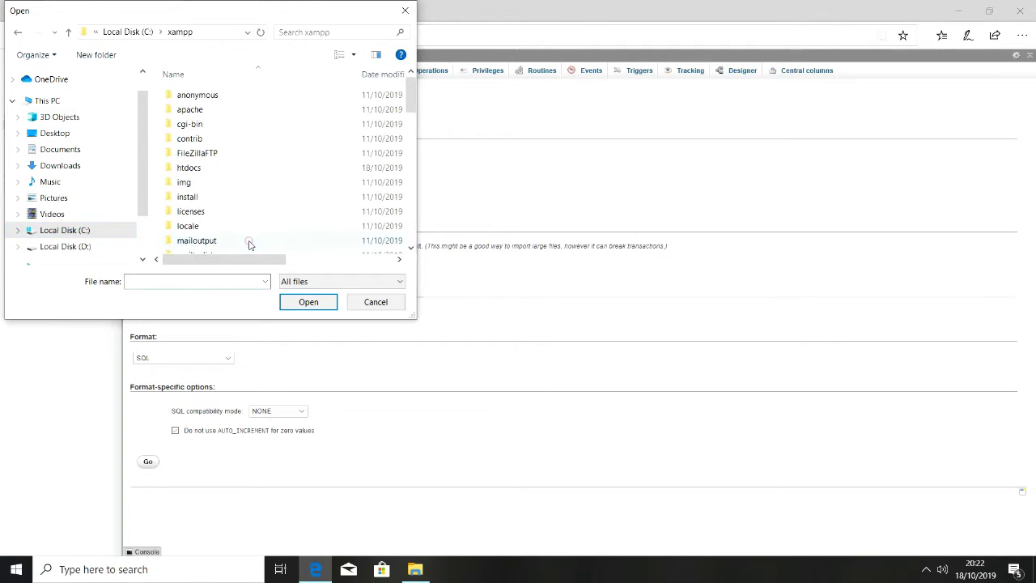
double_click(261, 170)
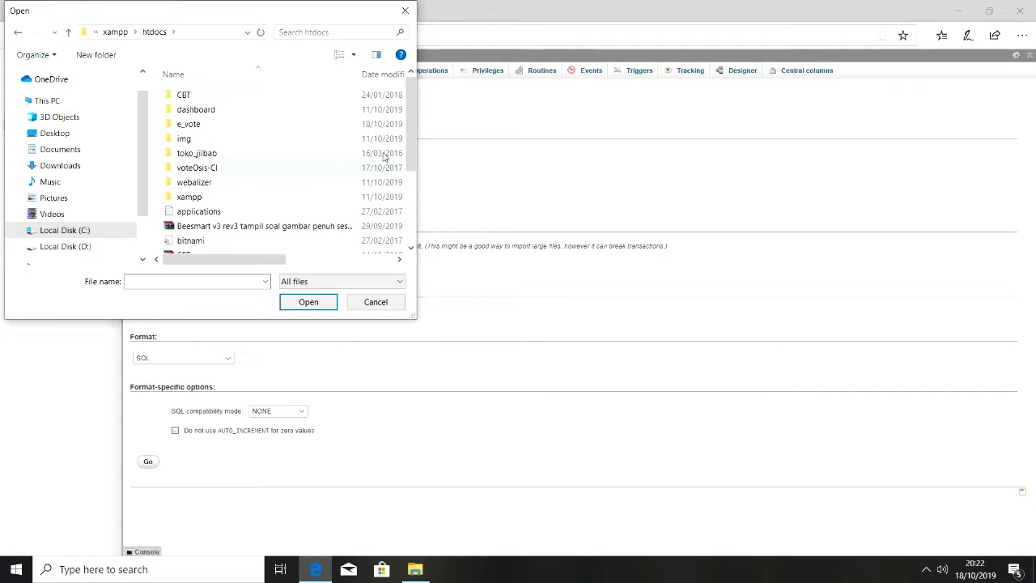
left_click_drag(413, 139, 407, 204)
left_click(284, 181)
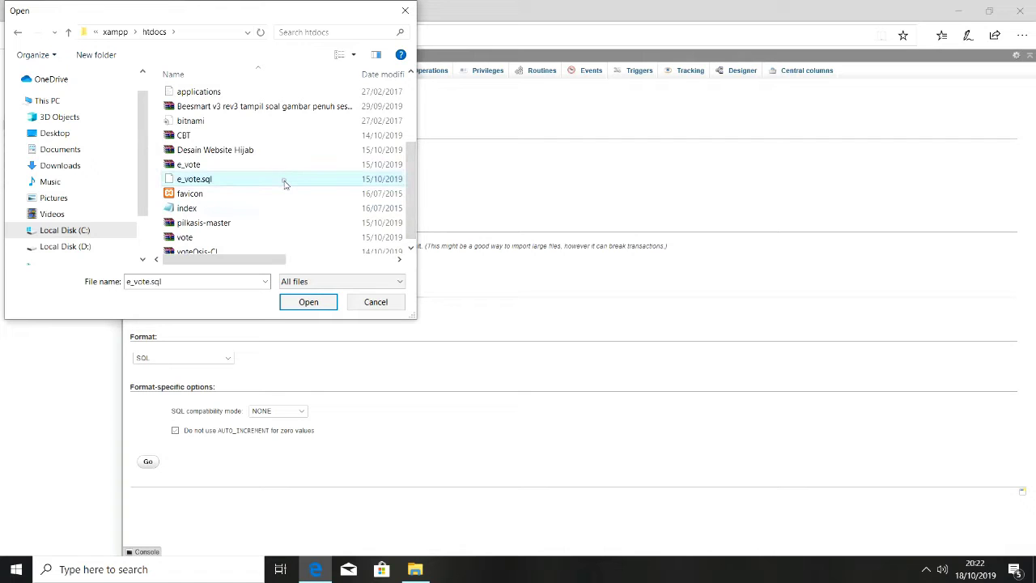
left_click(298, 302)
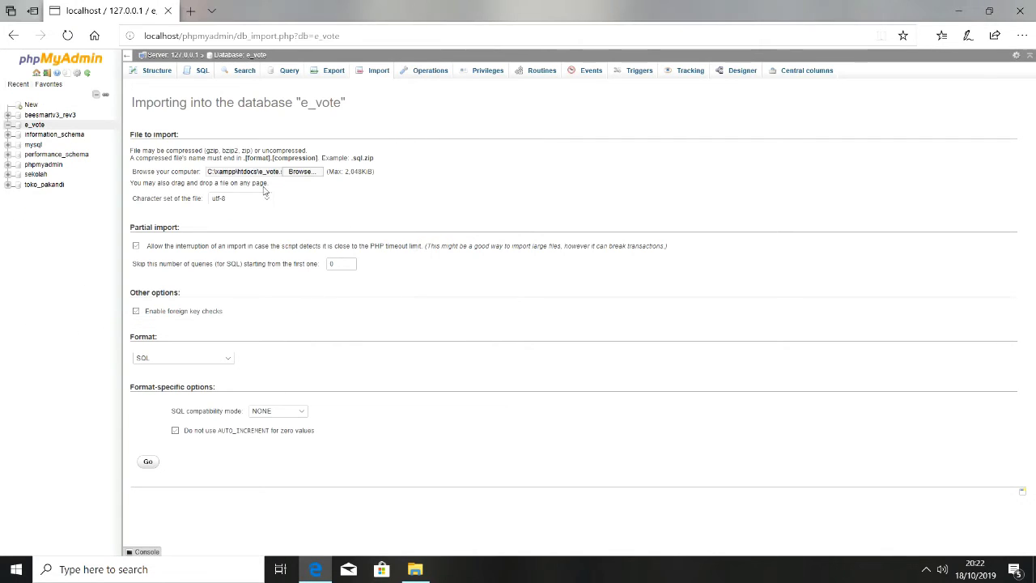
left_click(150, 463)
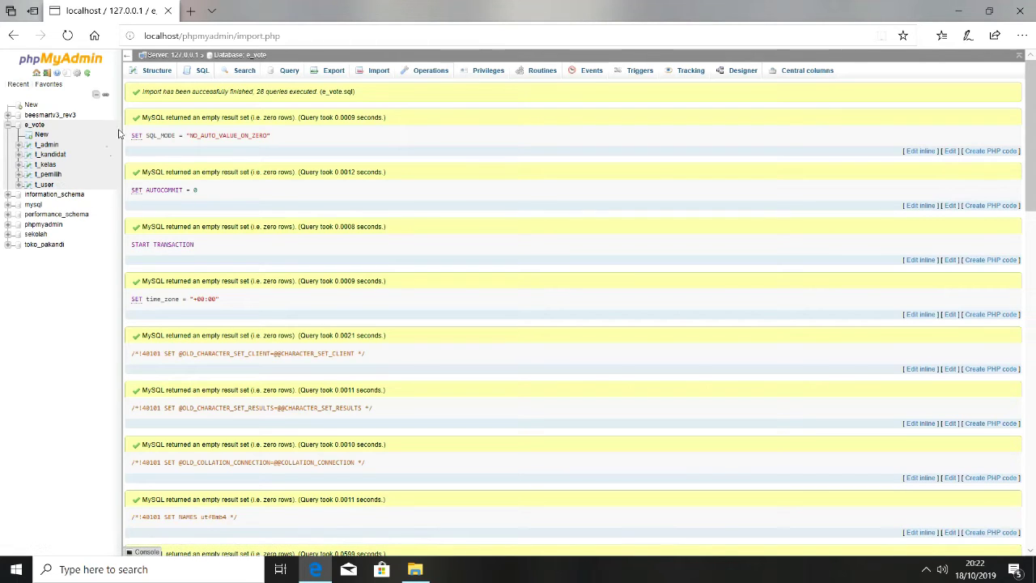
Load localhost/e_vote in a new tab and zoom in on the login page
left_click(190, 11)
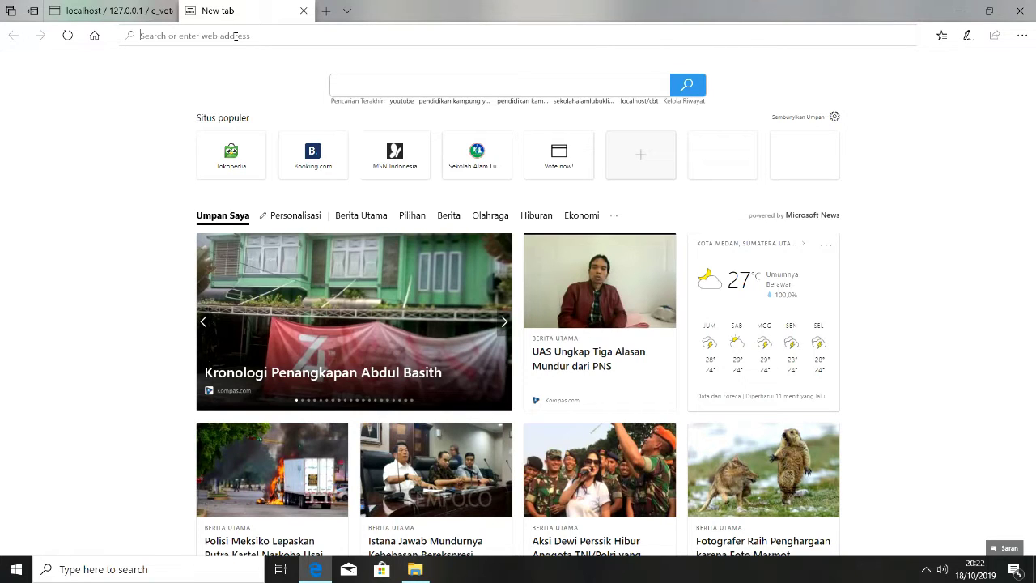
type("l")
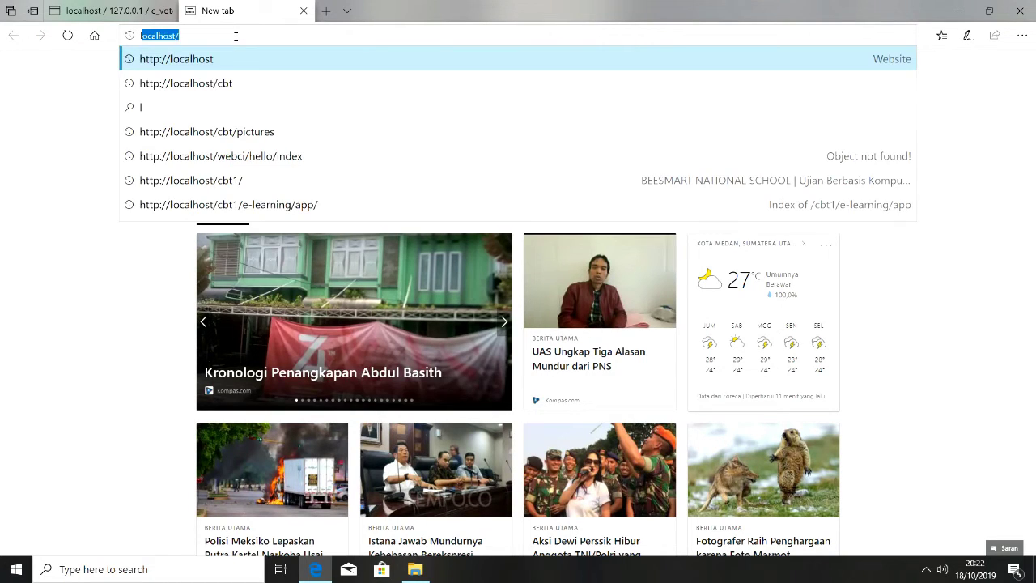
type("0")
key("BackSpace")
type("ocal")
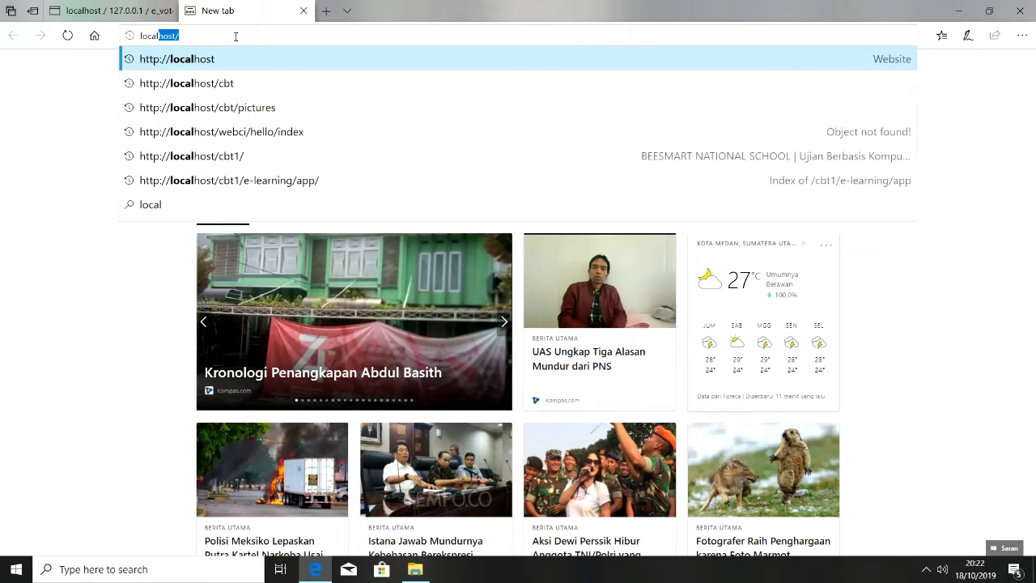
key("End")
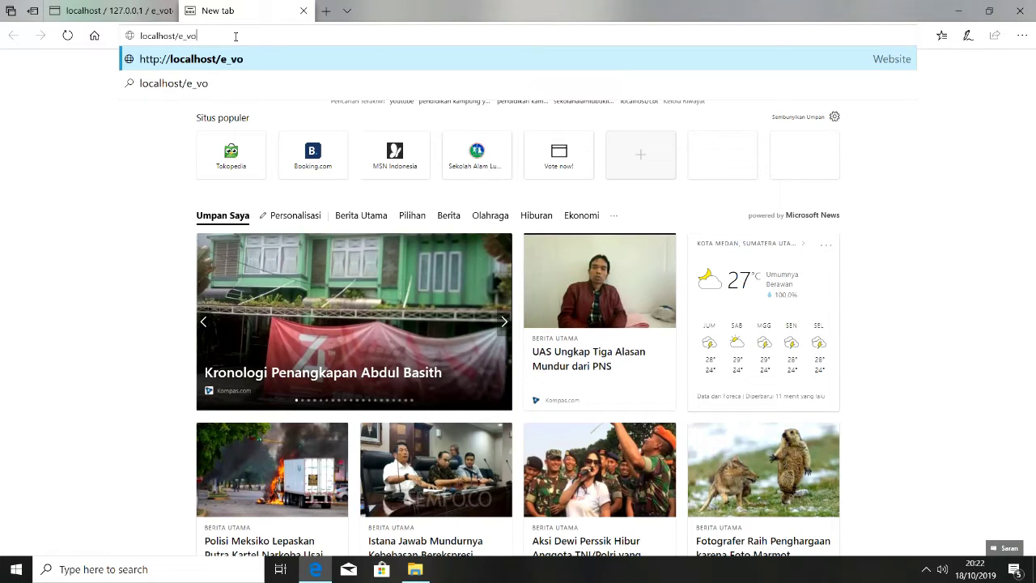
type("_vote")
key("Return")
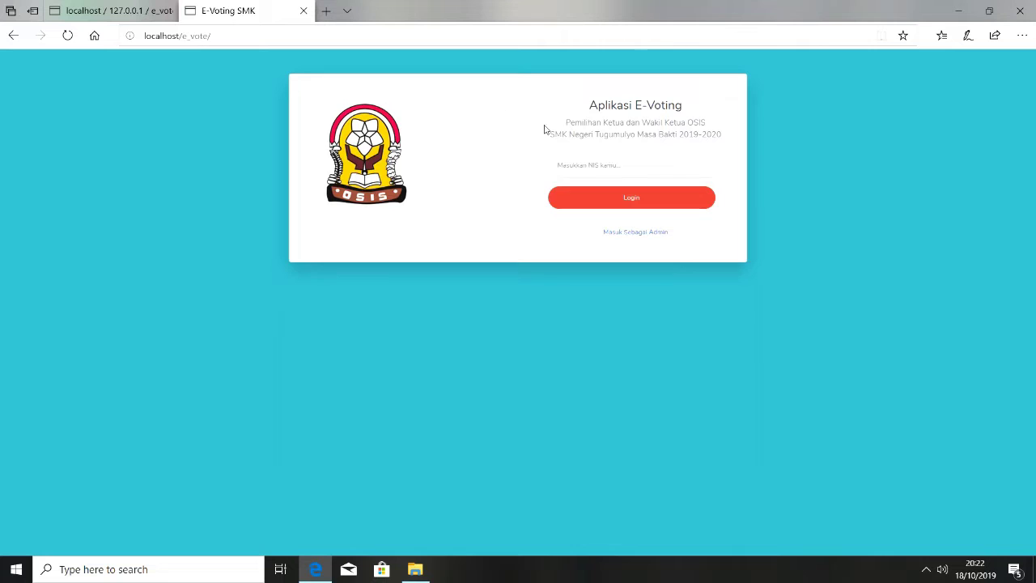
key("ctrl+plus")
key("ctrl+plus")
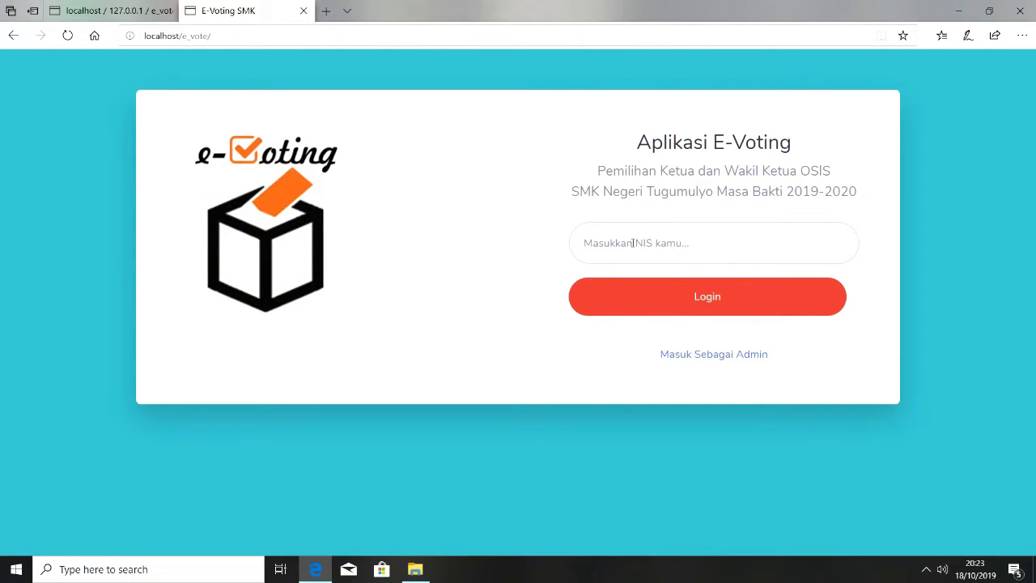
Leave the student NIS login and go to the Masuk Sebagai Admin page
left_click(634, 242)
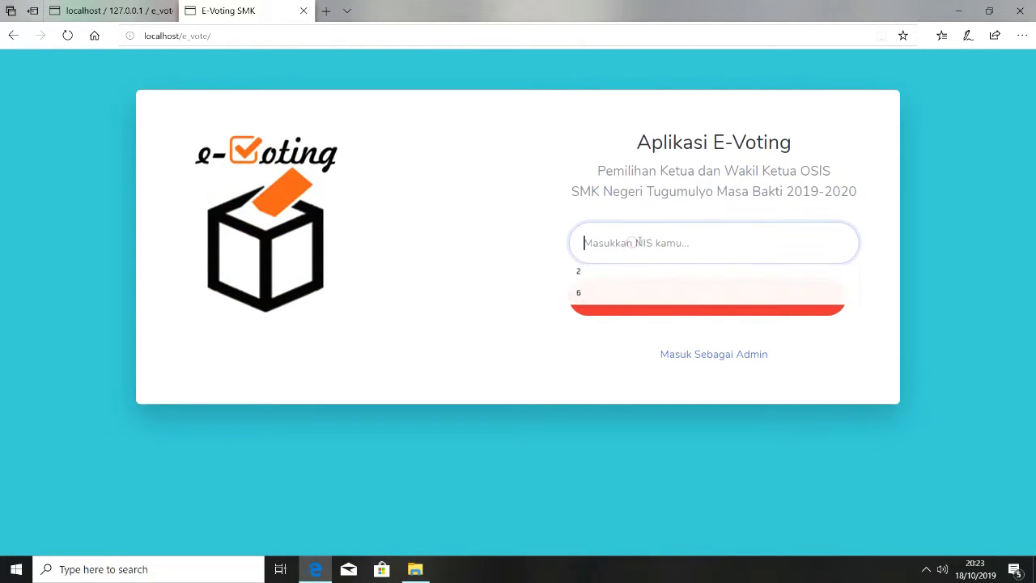
left_click(517, 228)
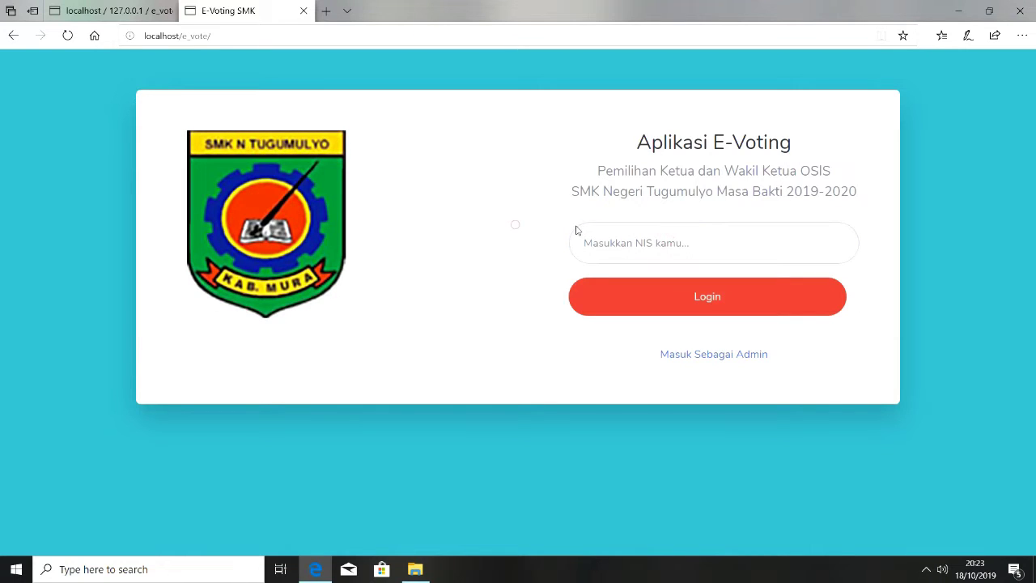
left_click(597, 235)
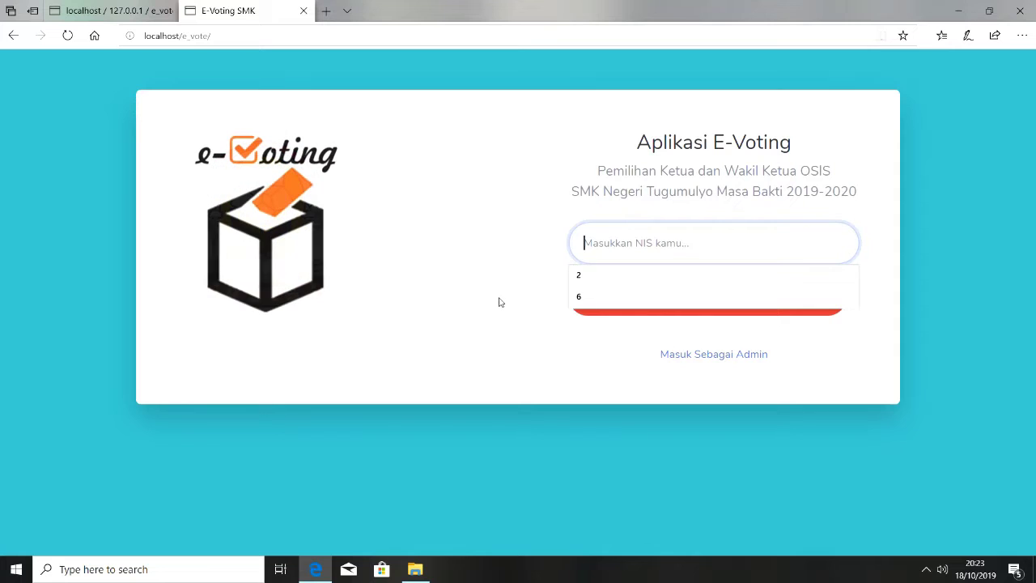
left_click(489, 273)
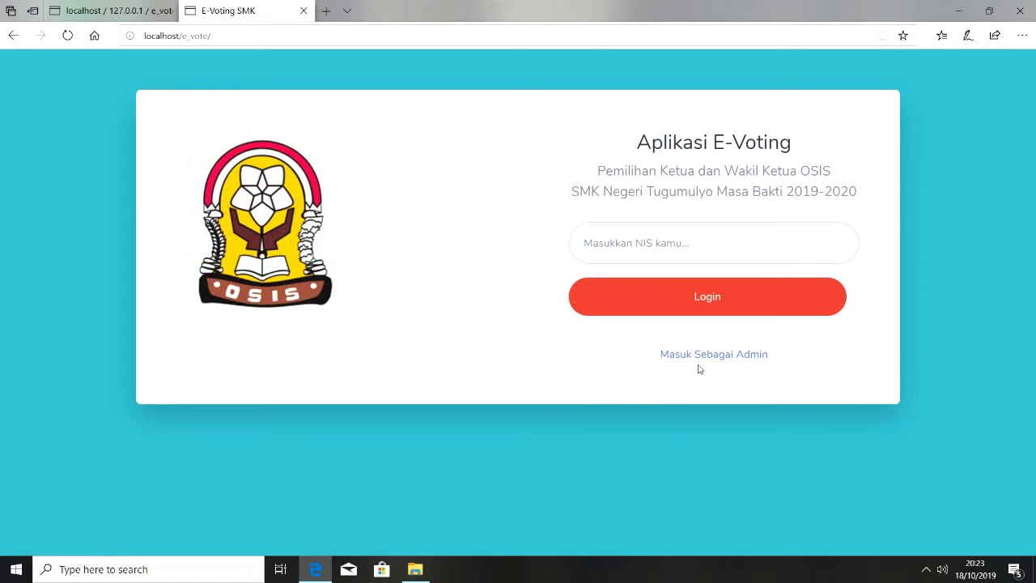
left_click(703, 362)
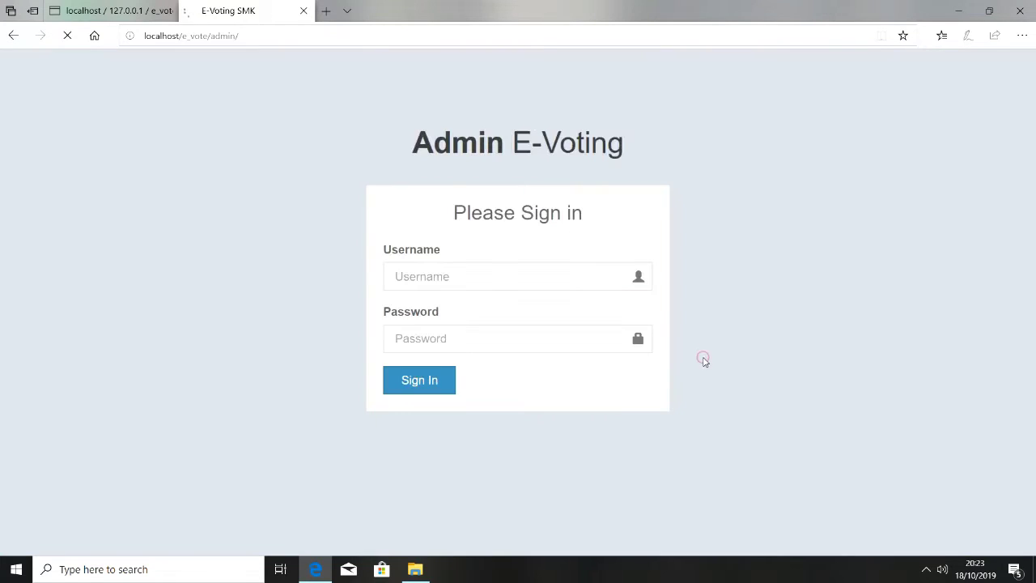
Sign in with the admin username and password
left_click(528, 276)
type("admin")
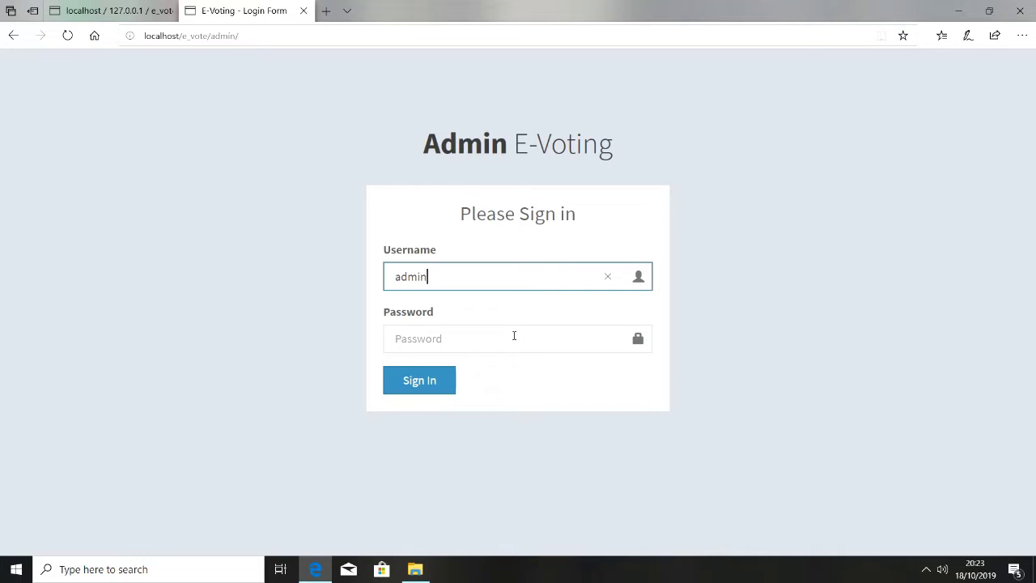
left_click(514, 335)
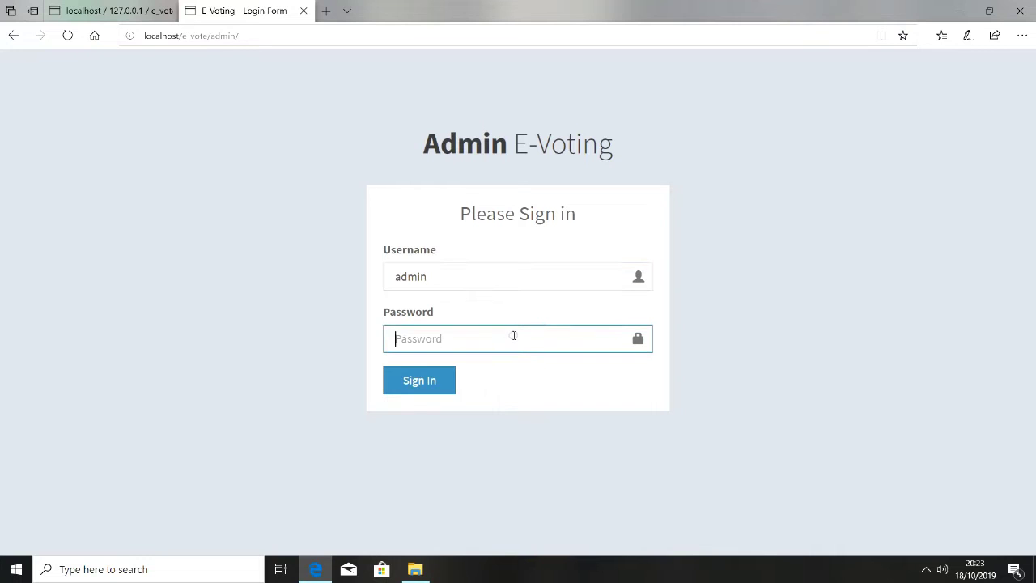
type("1234")
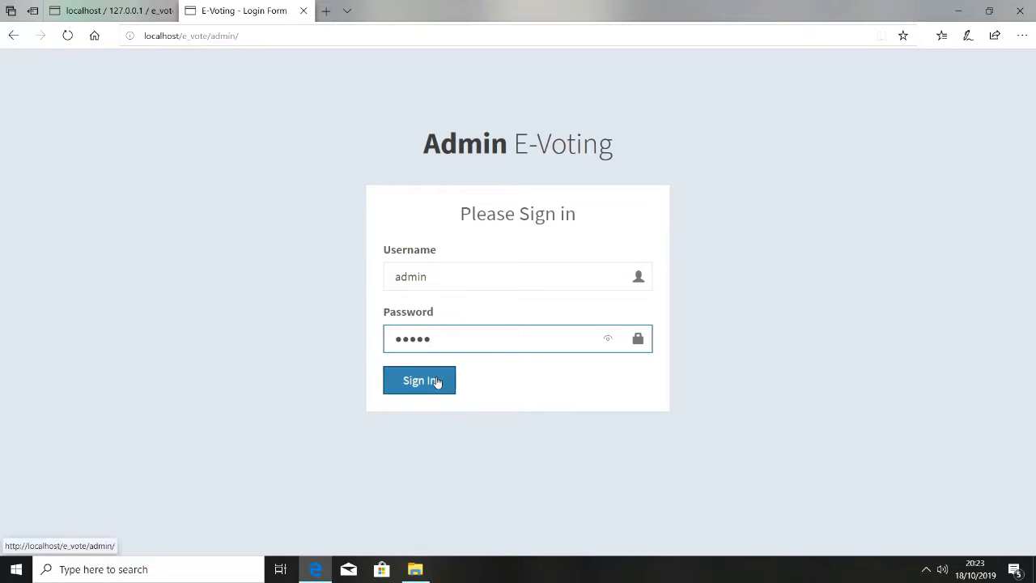
left_click(435, 383)
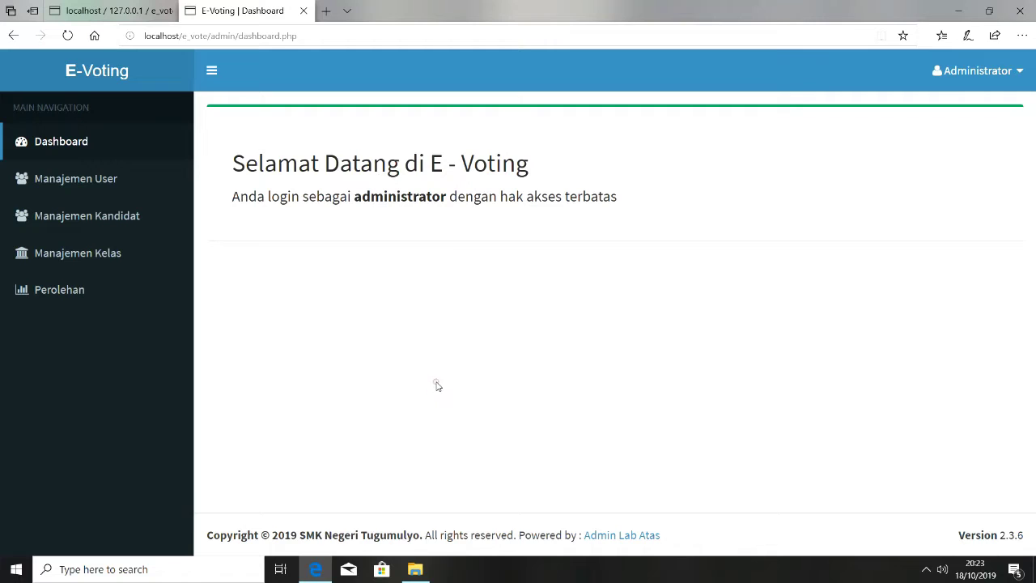
Open Manajemen User, view page 2 of Daftar Siswa, and open Tambah Siswa
left_click(96, 186)
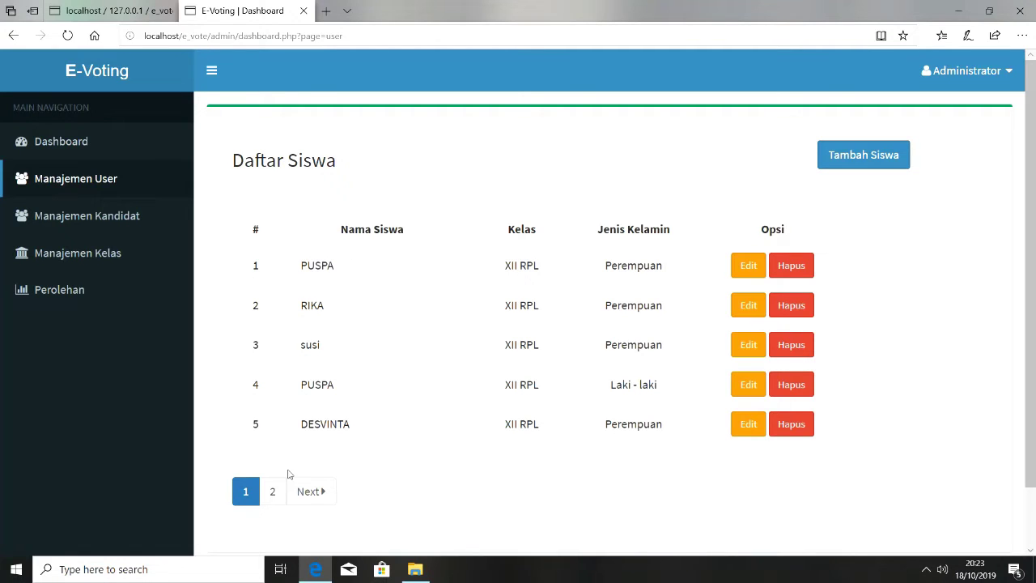
left_click(273, 492)
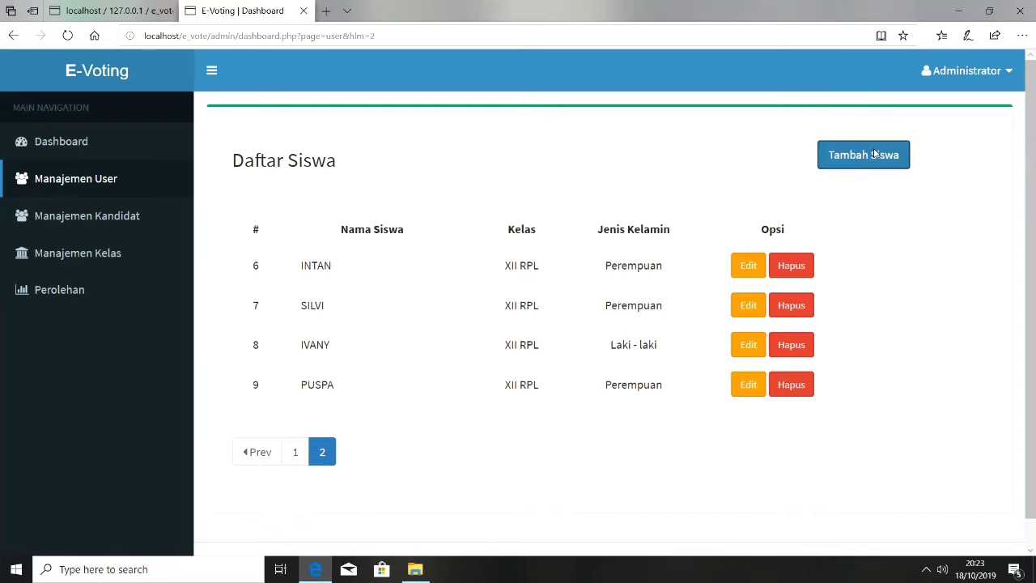
left_click(850, 162)
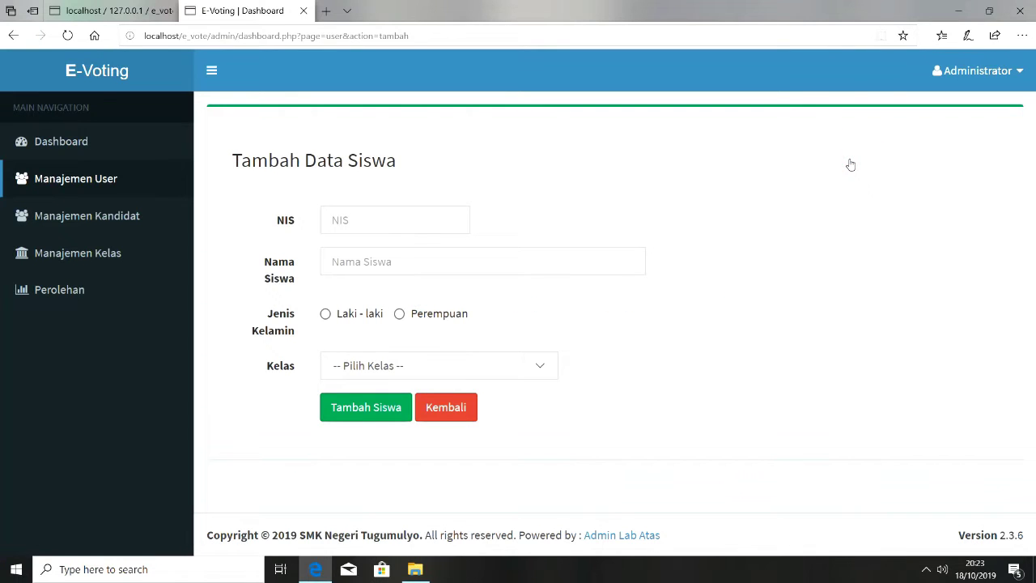
Try adding a male X - TKJ student with NIS 1, then dismiss the NIS-in-use alert
left_click(550, 368)
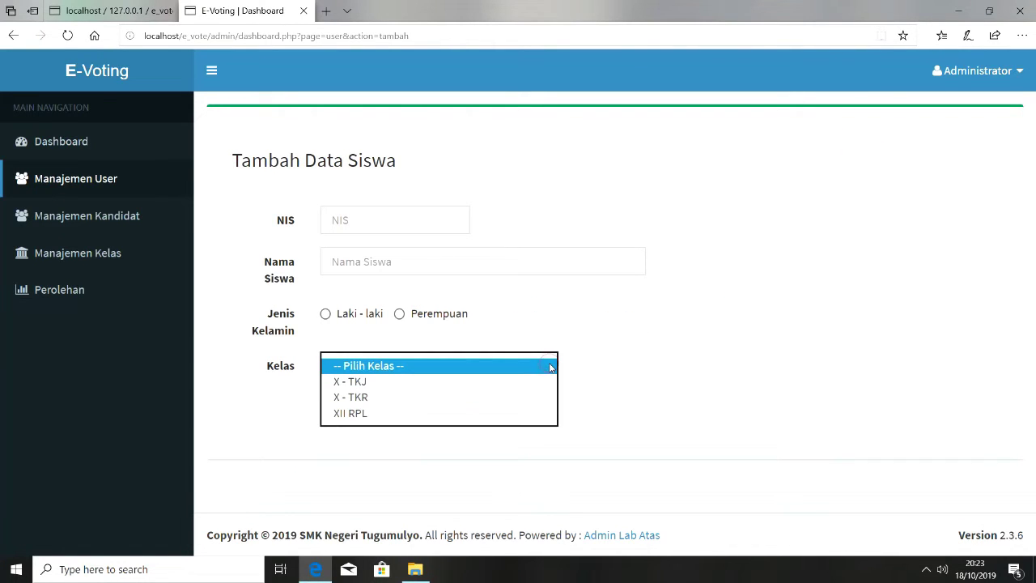
left_click(550, 367)
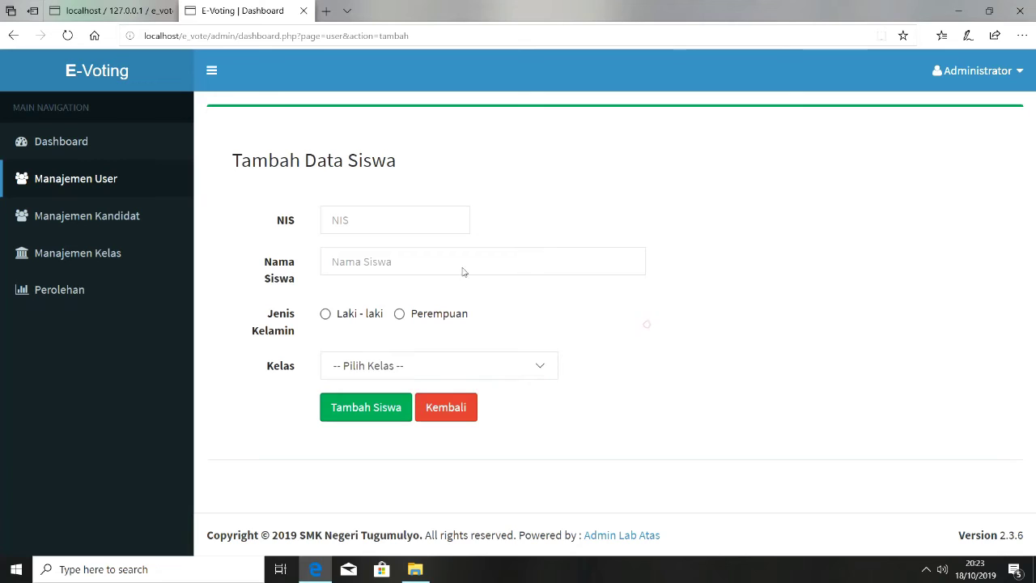
left_click(420, 223)
type("1")
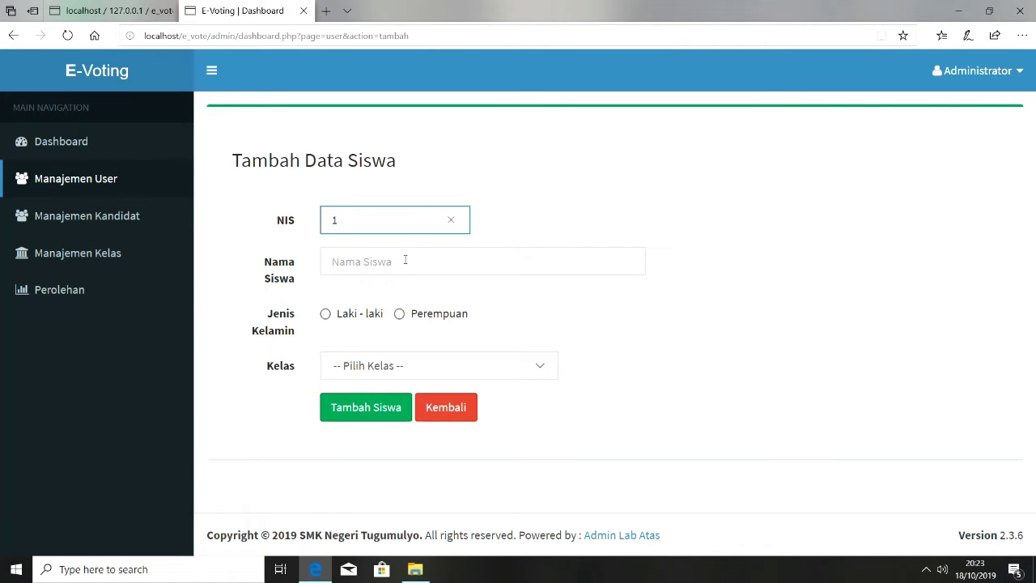
left_click(403, 262)
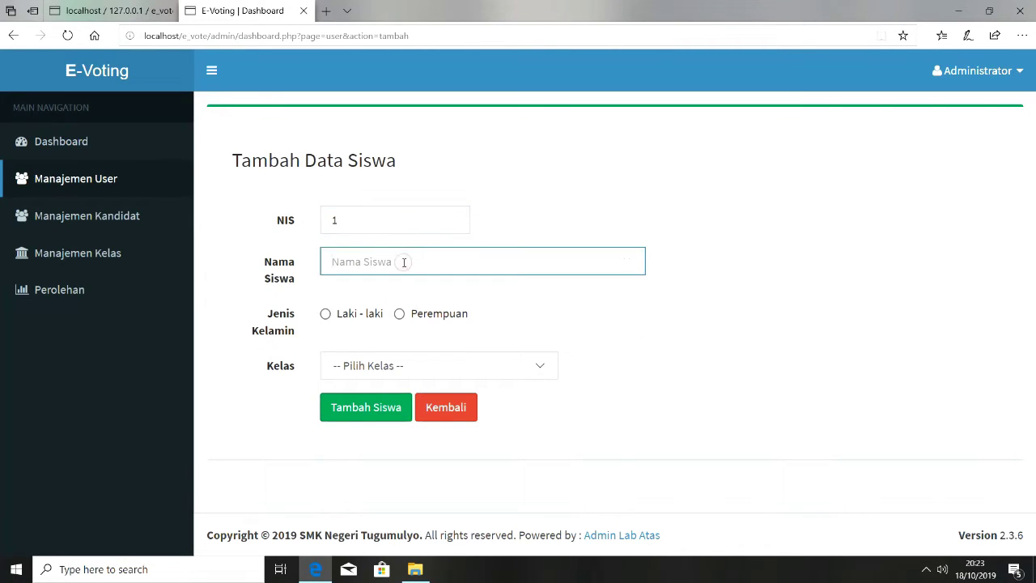
type("zulkhaidir")
left_click(341, 319)
left_click(427, 364)
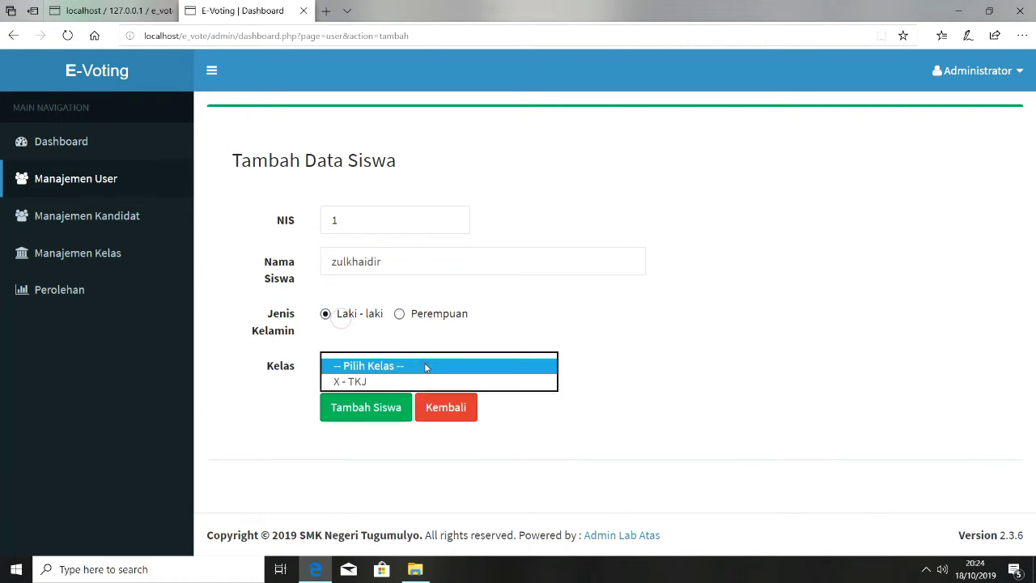
left_click(416, 382)
left_click(378, 412)
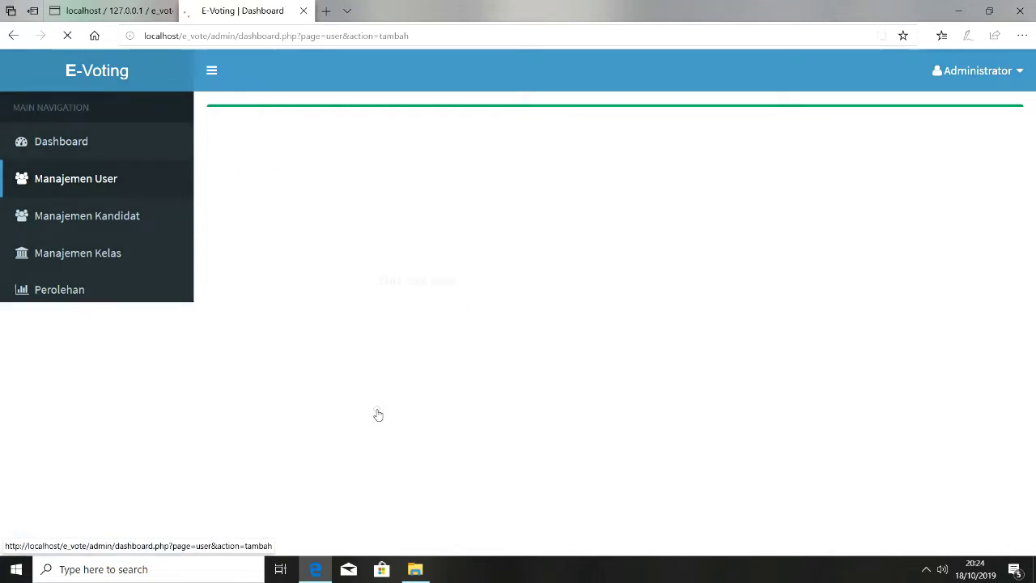
left_click(578, 340)
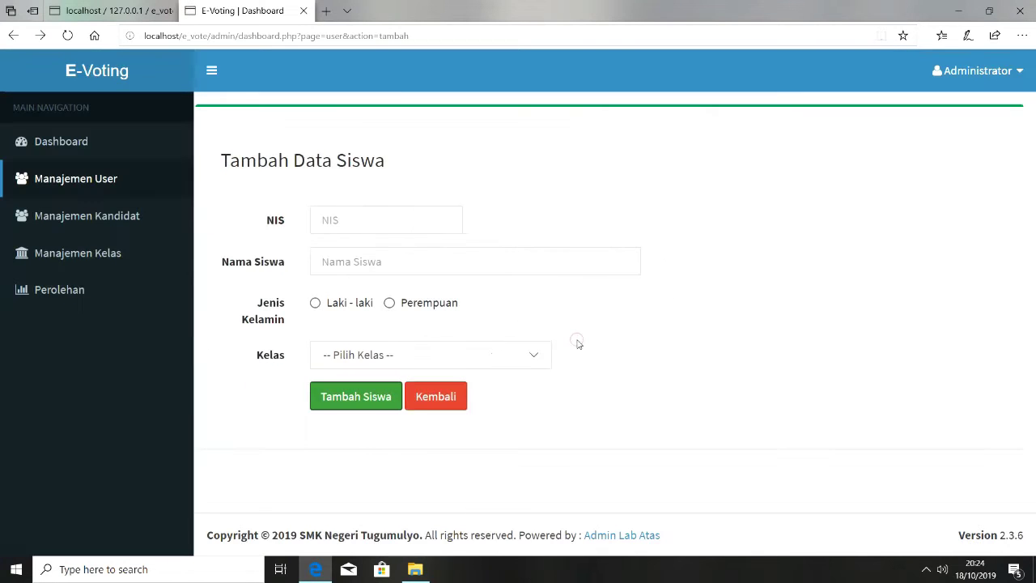
Retry with NIS 101, get 'Nis tidak dapat digunakan', block further alerts and dismiss it
left_click(353, 218)
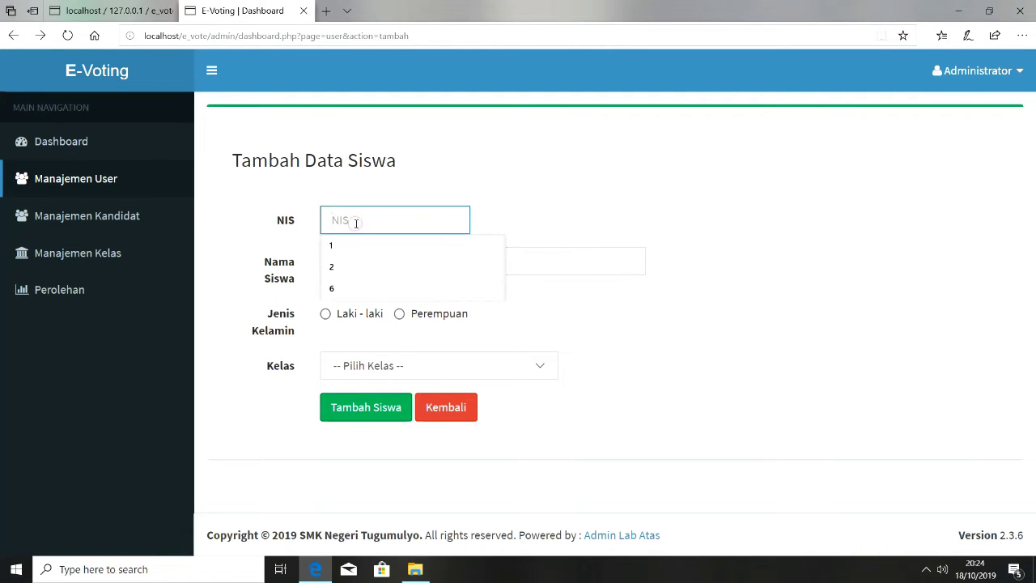
type("101")
left_click(353, 262)
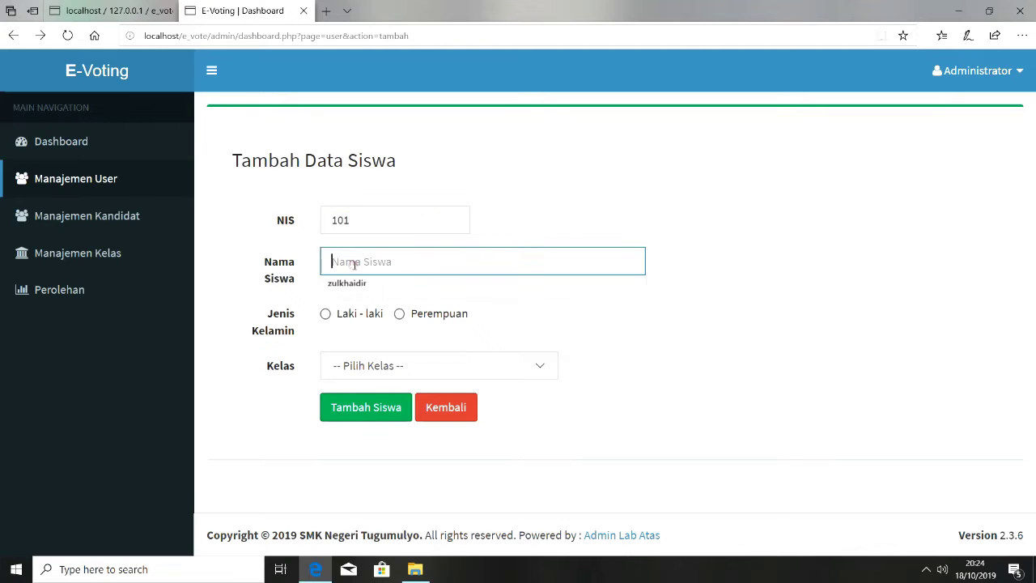
left_click(350, 285)
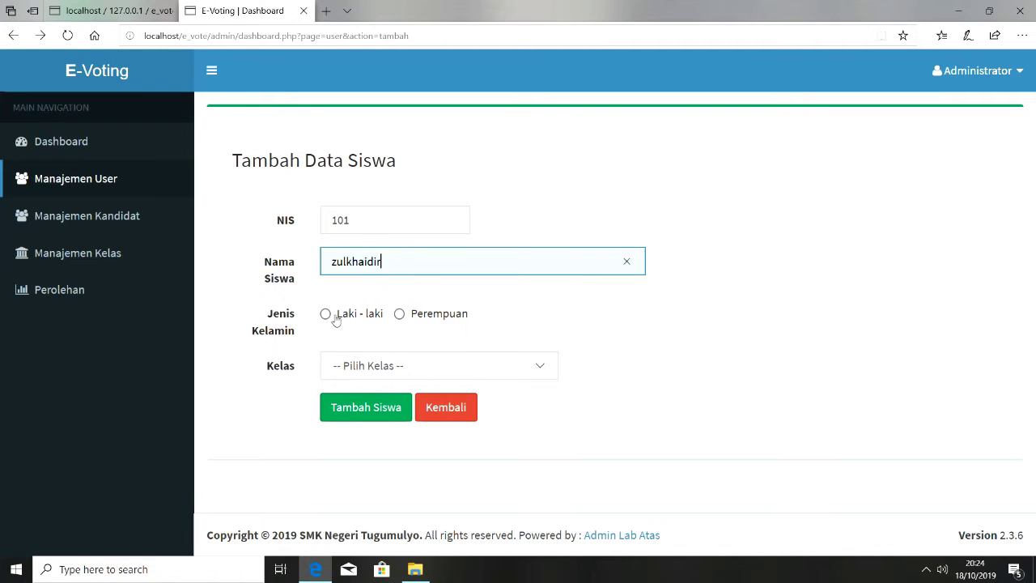
left_click(358, 316)
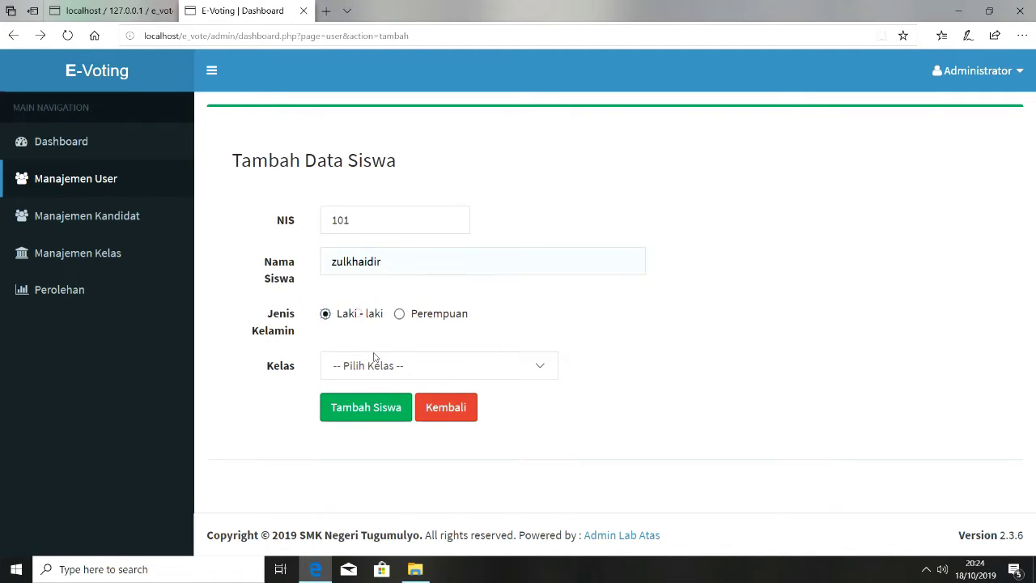
left_click(375, 365)
left_click(372, 382)
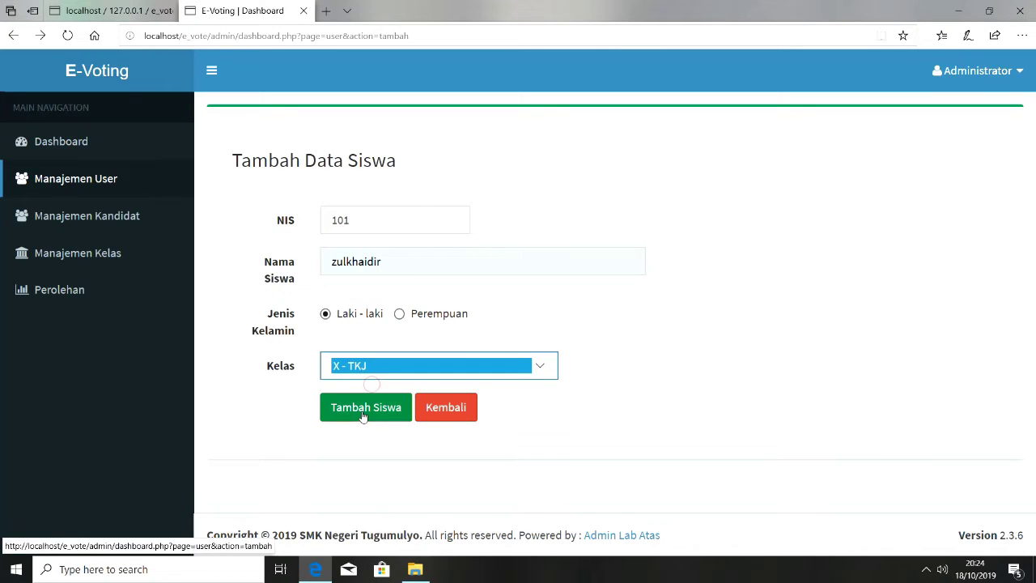
left_click(361, 415)
left_click(538, 322)
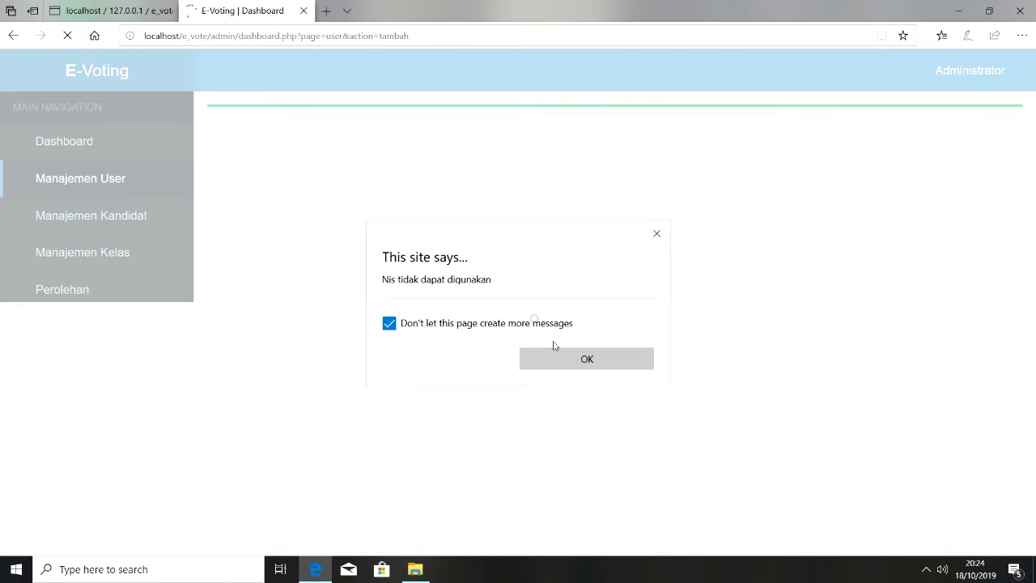
left_click(557, 356)
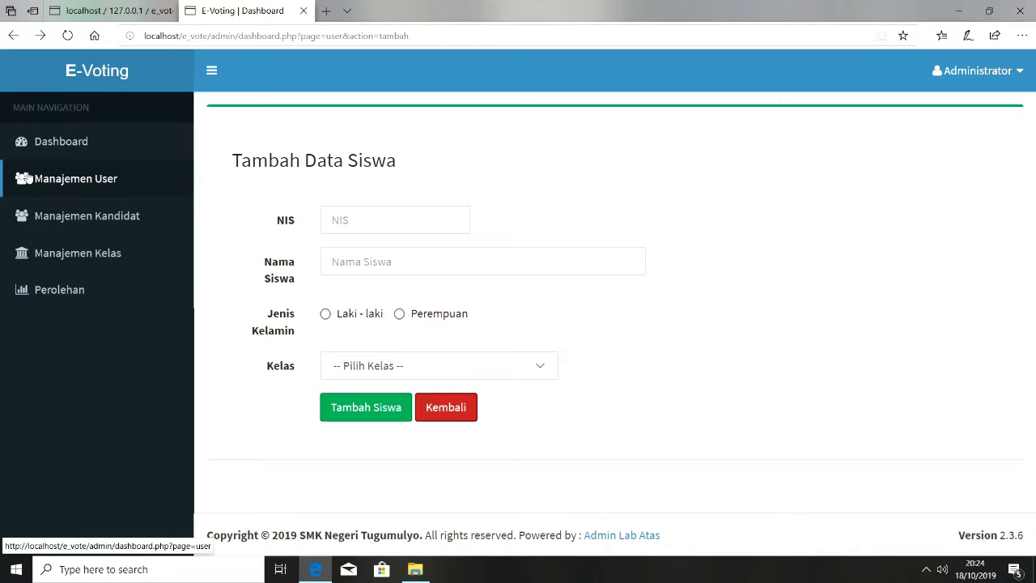
left_click(34, 184)
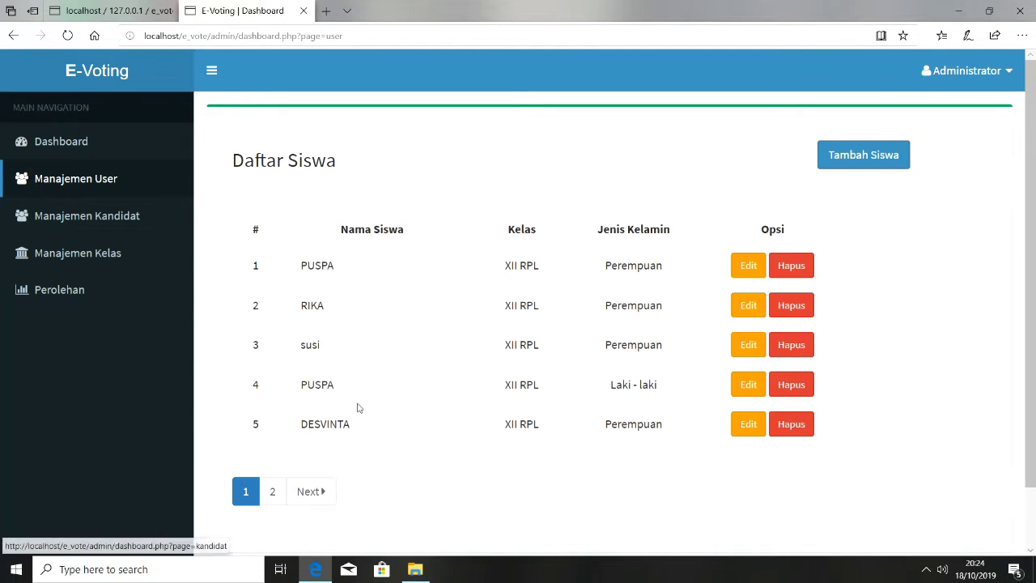
Add a male student with NIS 100 in class XII RPL
left_click(280, 501)
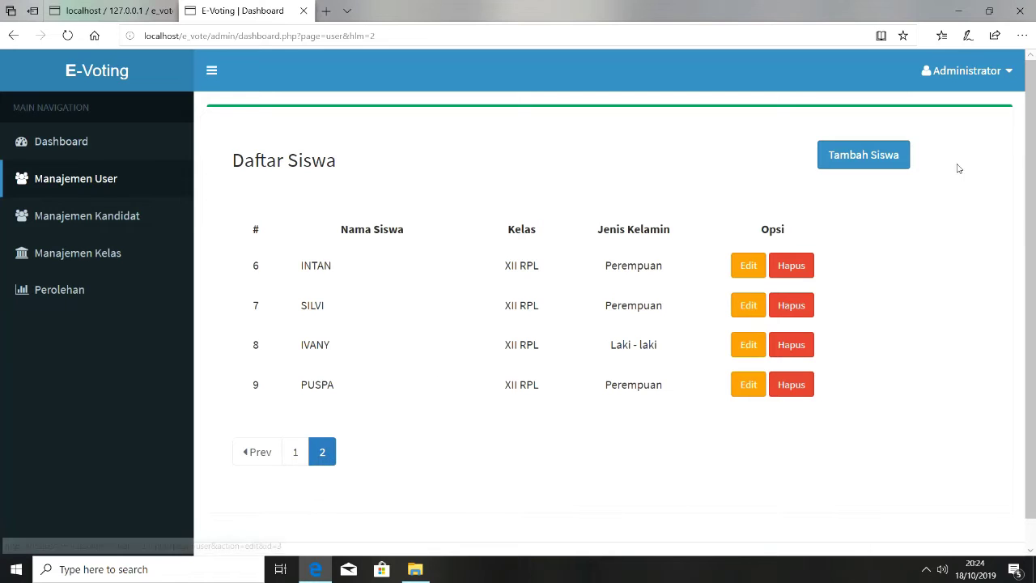
left_click(881, 168)
left_click(433, 219)
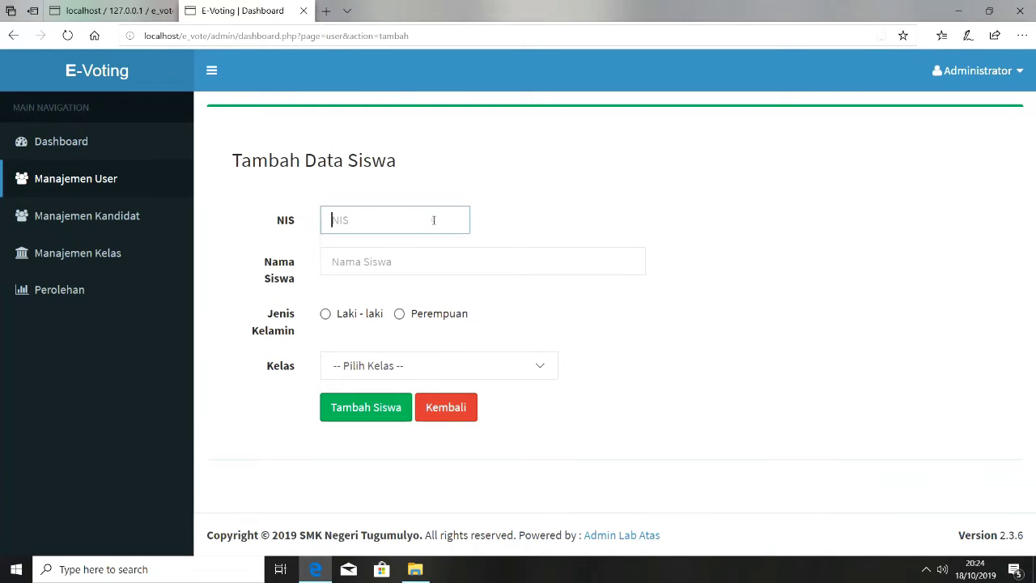
type("1001")
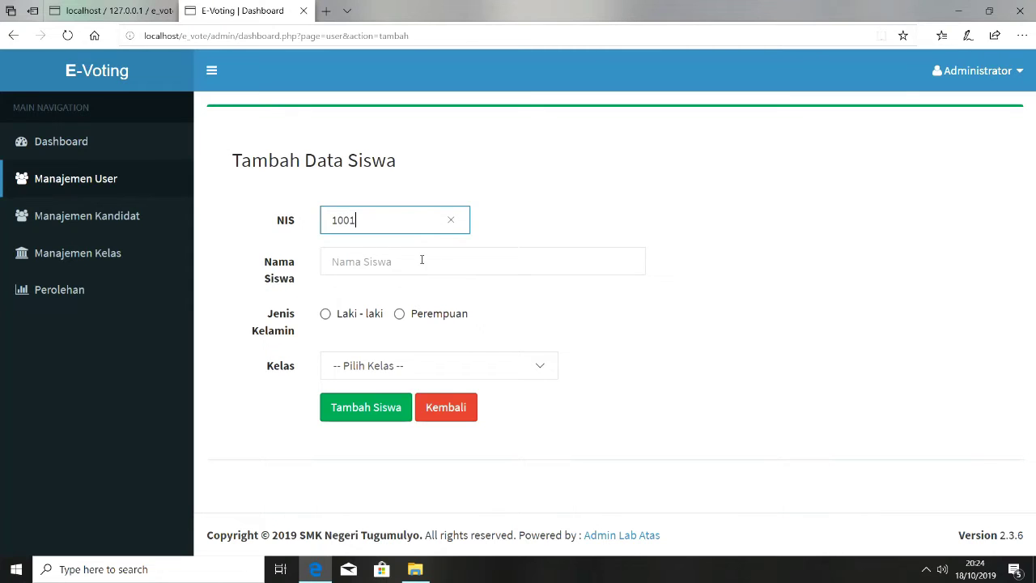
left_click(421, 259)
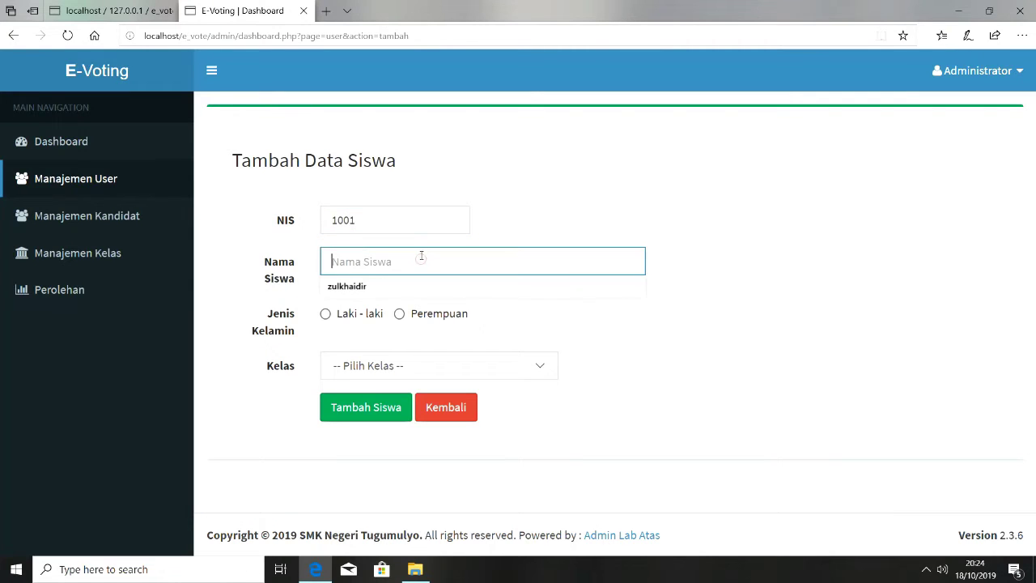
type("zulkhaidir")
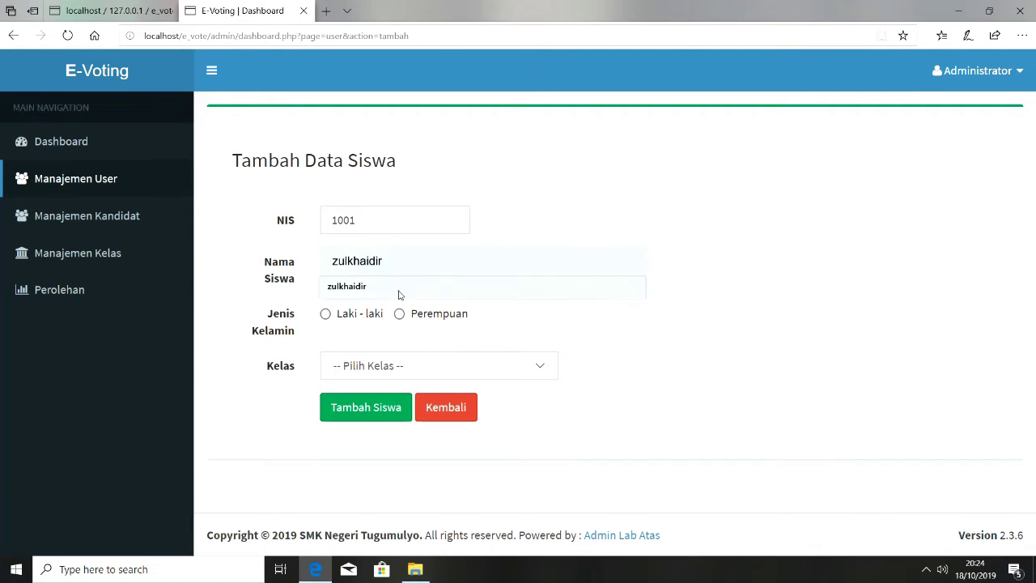
left_click(397, 287)
left_click(369, 314)
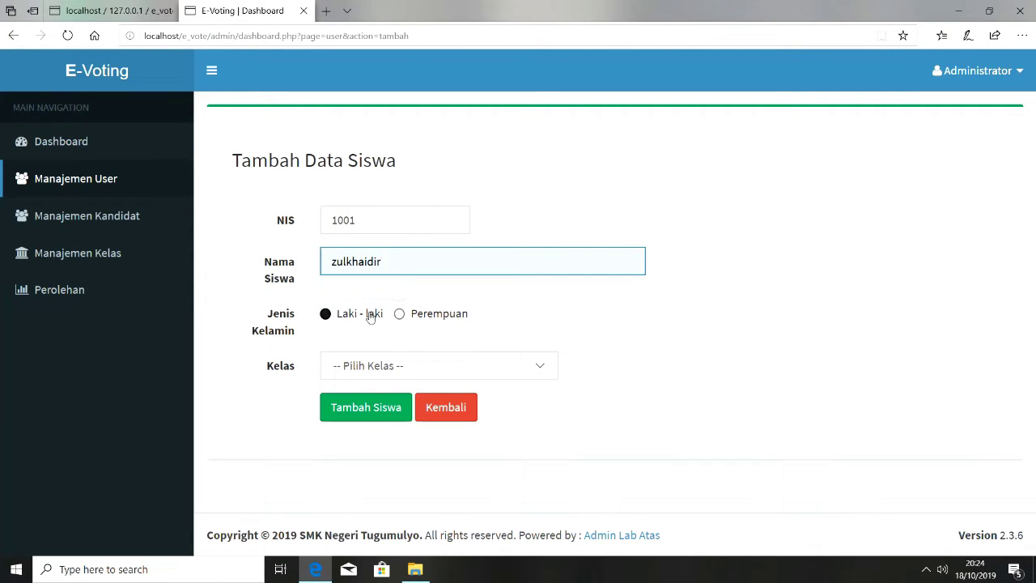
left_click(395, 368)
left_click(409, 412)
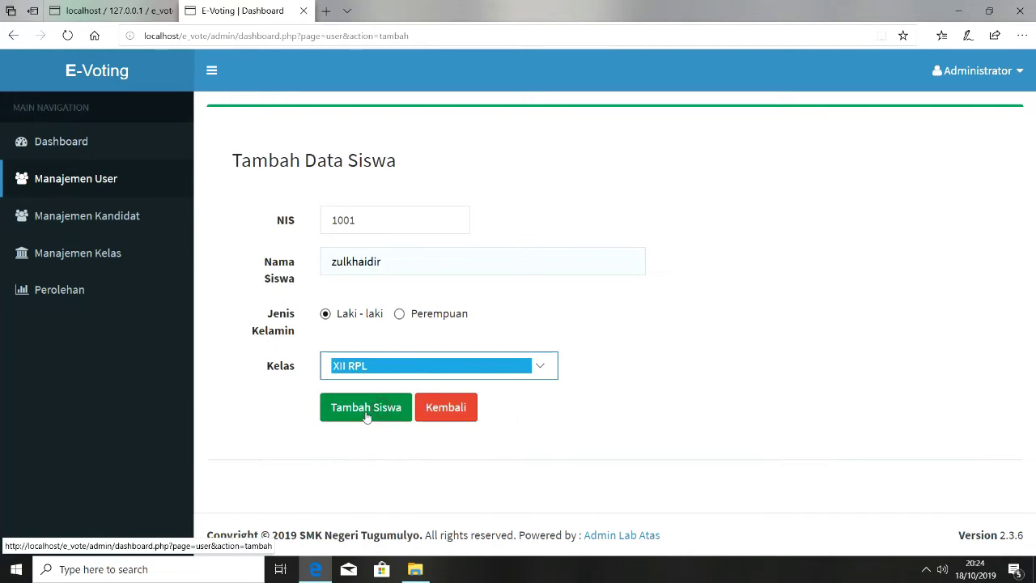
left_click(370, 417)
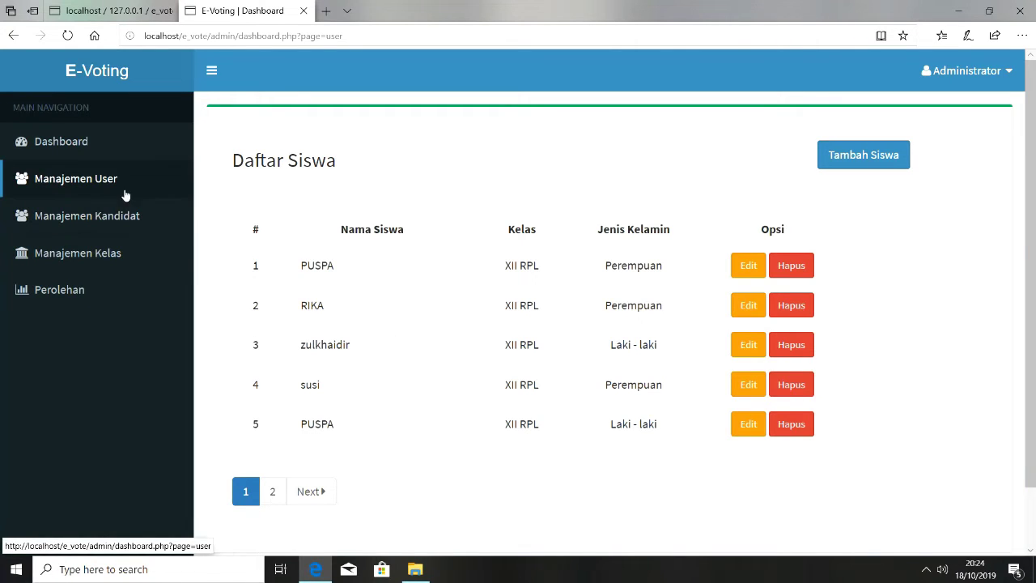
Check the dashboard and student list, then go back to the phpMyAdmin tab
left_click(61, 142)
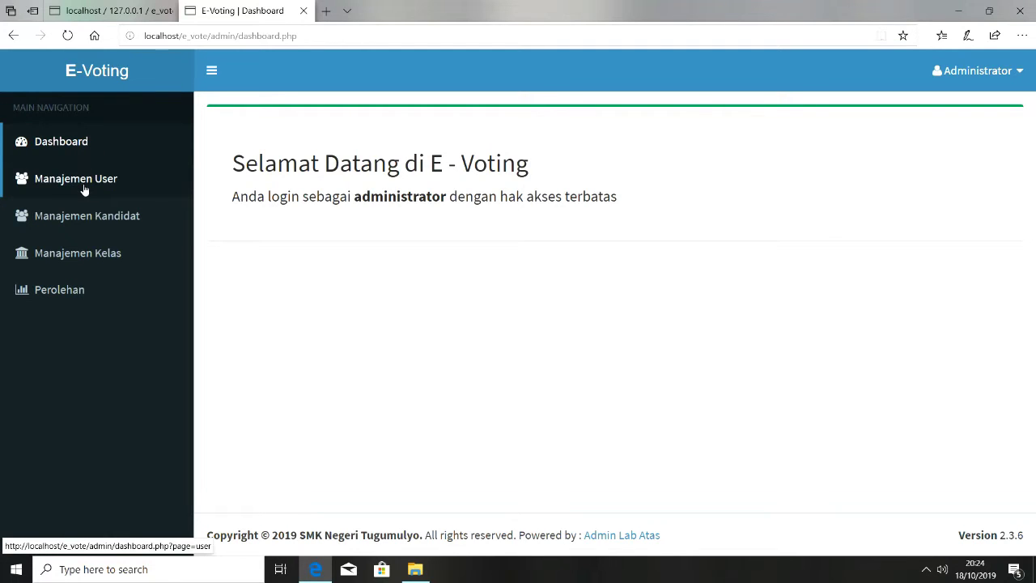
left_click(84, 189)
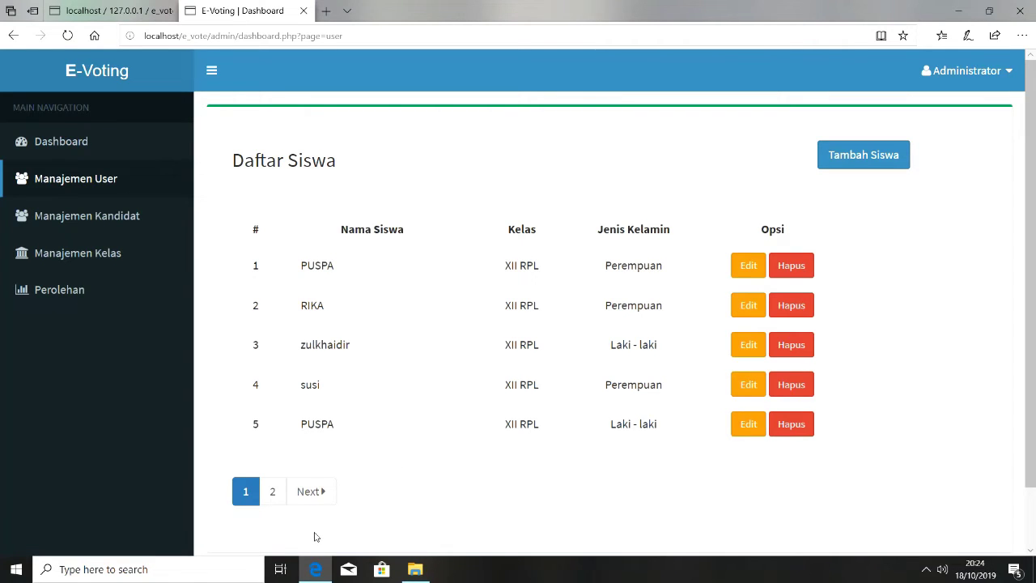
left_click(121, 11)
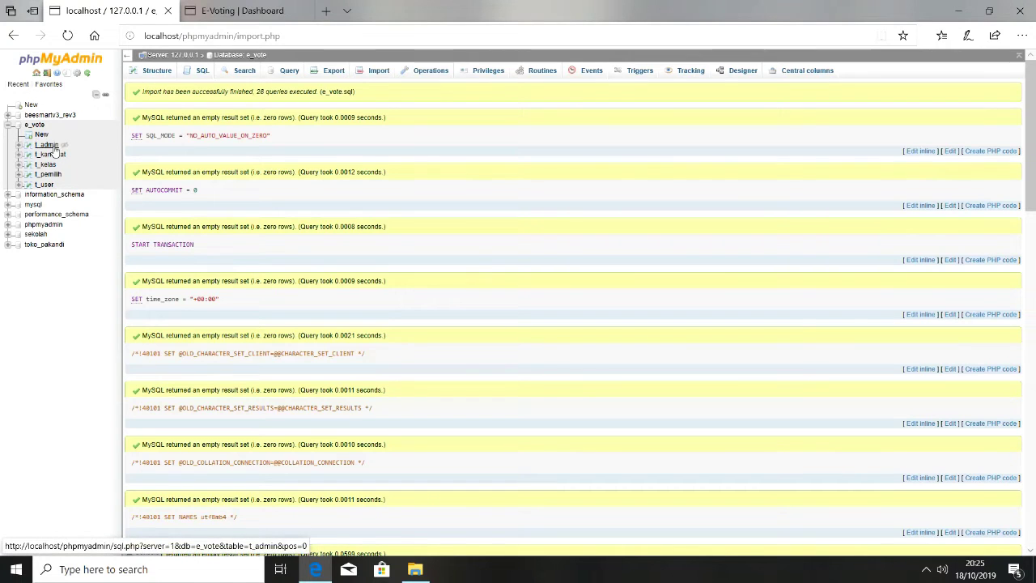
Export t_user in CSV for MS Excel format, discarding the SQL download, and open the file
left_click(44, 185)
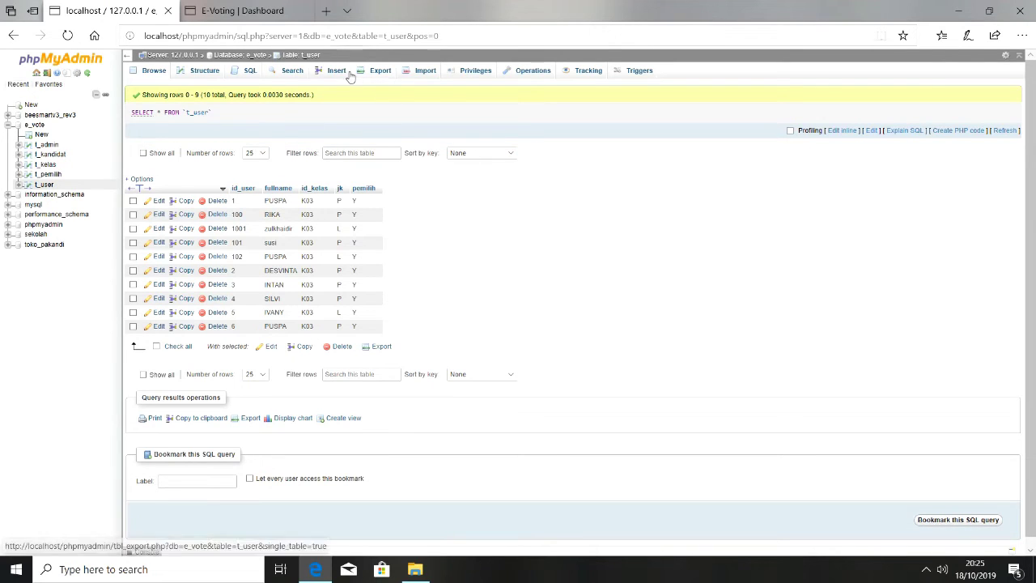
left_click(382, 73)
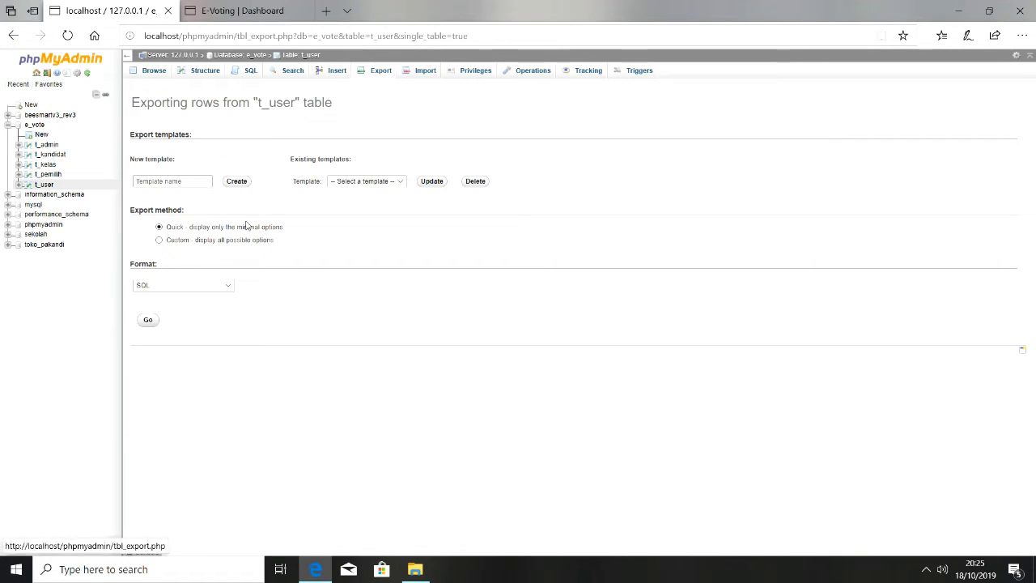
left_click(151, 321)
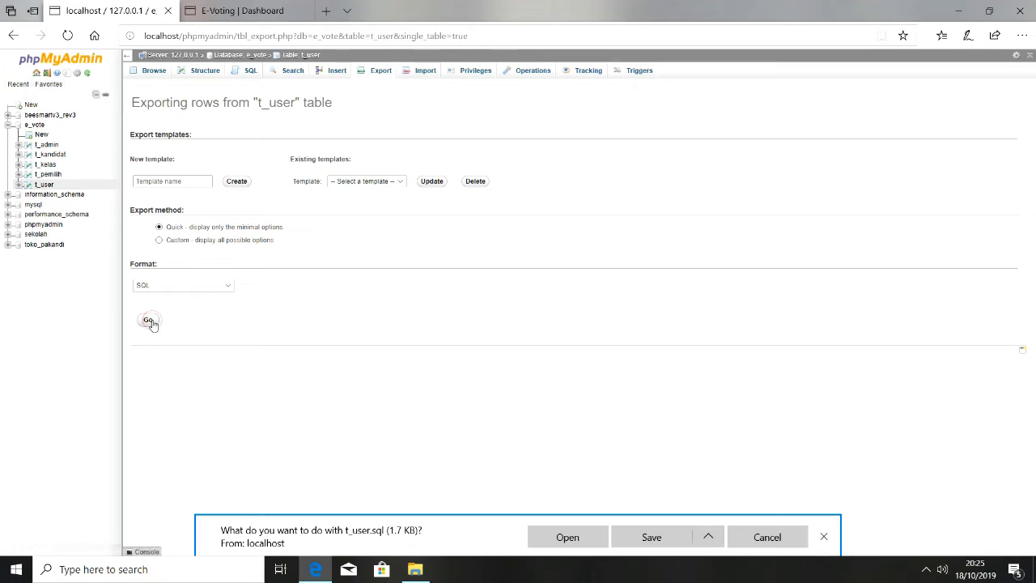
left_click(195, 288)
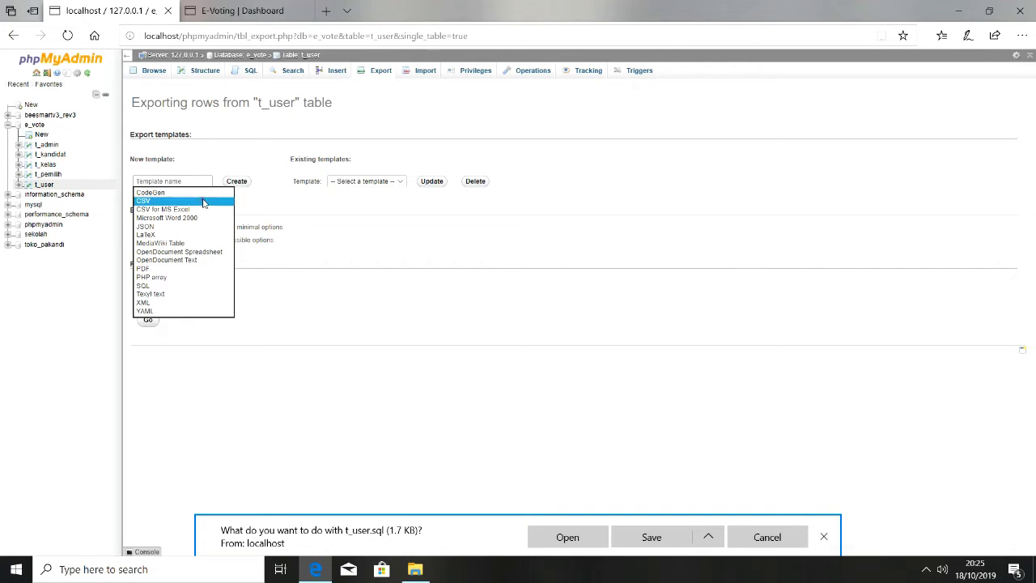
left_click(825, 537)
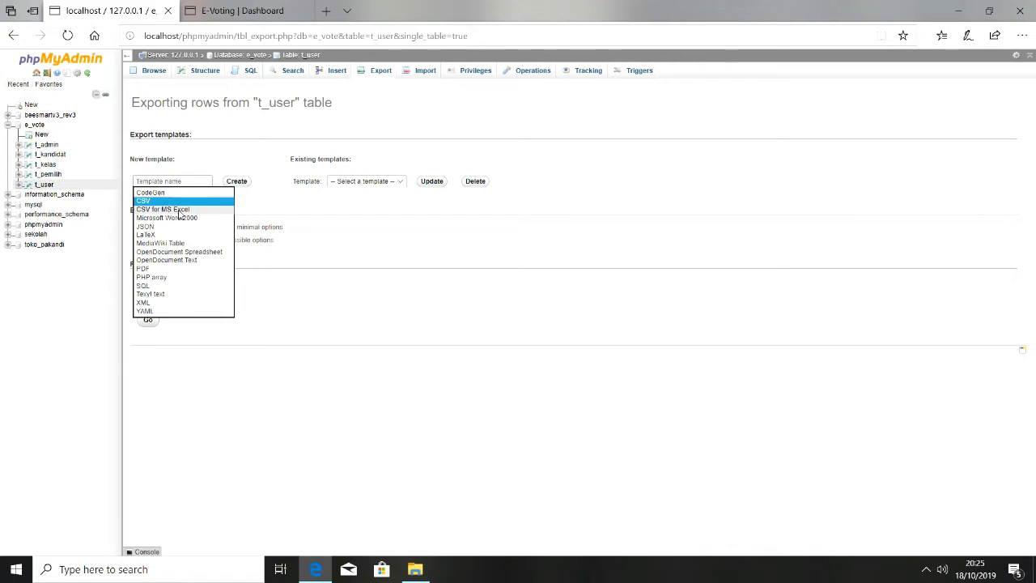
left_click(180, 212)
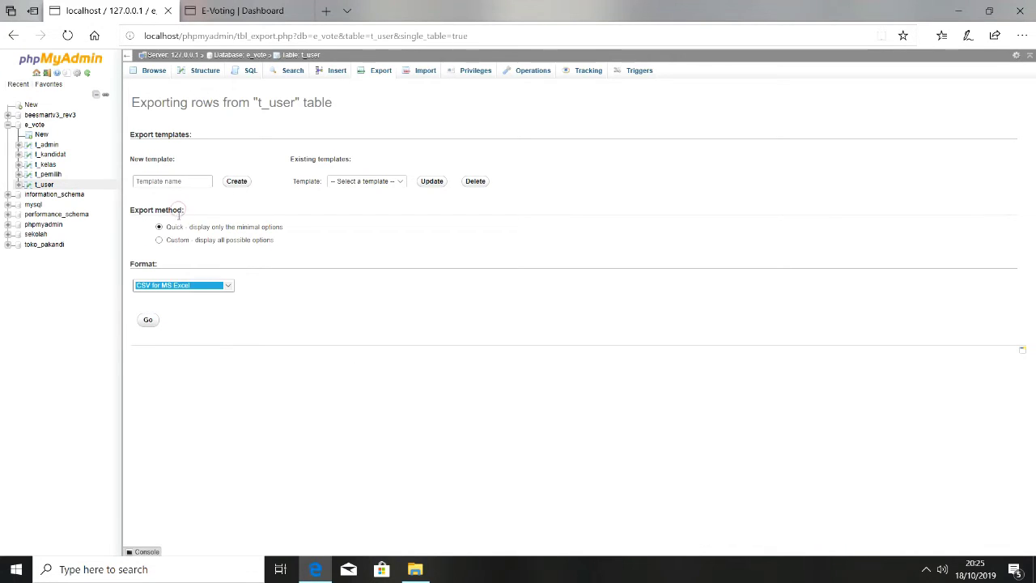
left_click(150, 321)
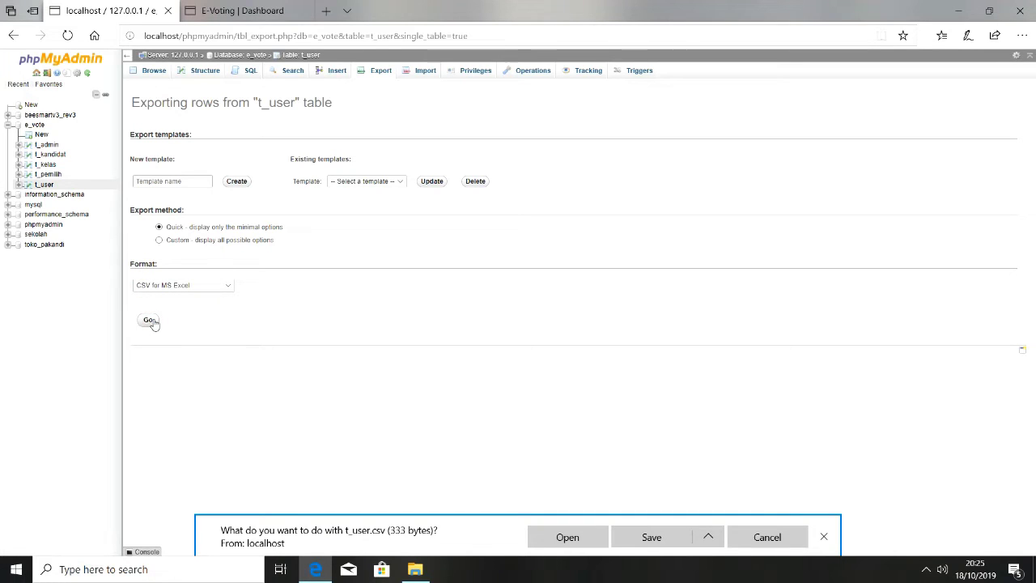
left_click(578, 541)
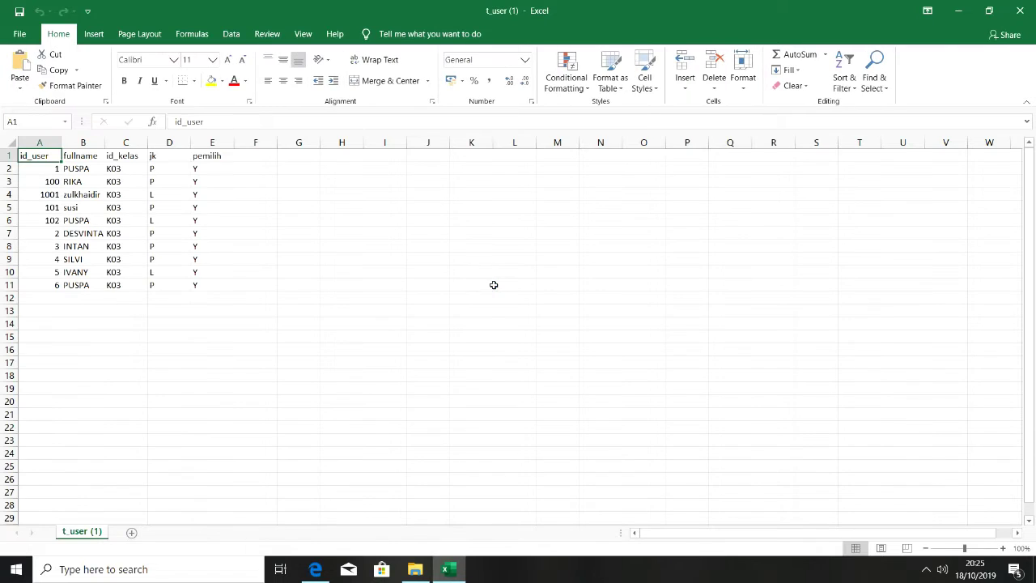
Widen column A and select the fullname, id_kelas, jk and pemilih values in columns B–E
left_click_drag(61, 142, 63, 294)
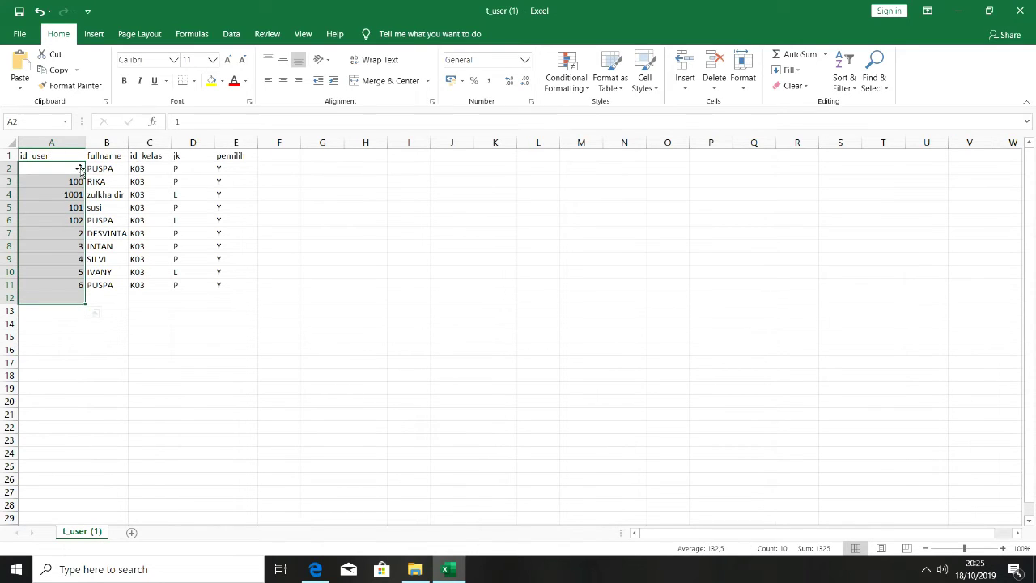
left_click(81, 169)
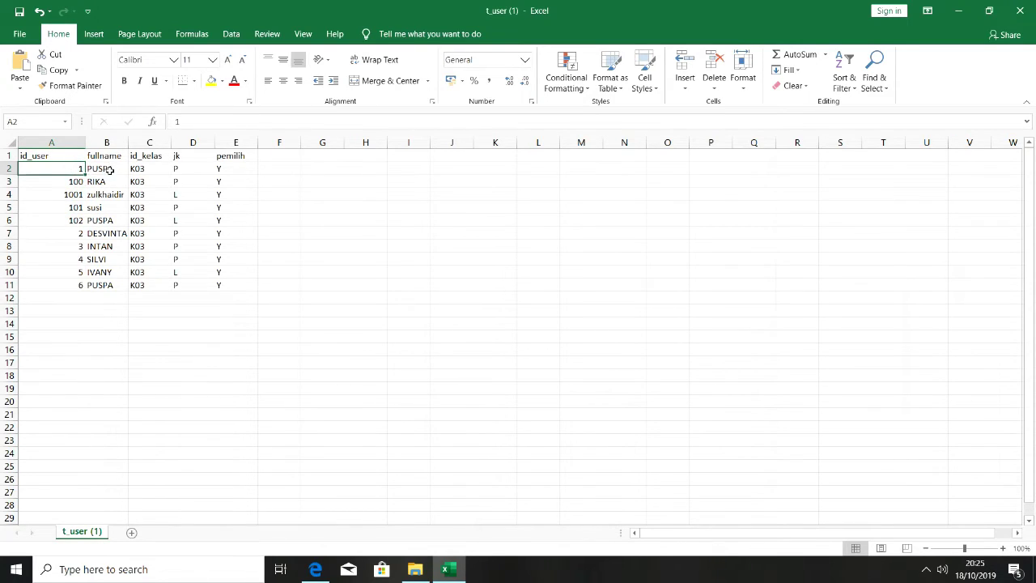
left_click_drag(110, 170, 102, 254)
left_click_drag(151, 170, 142, 276)
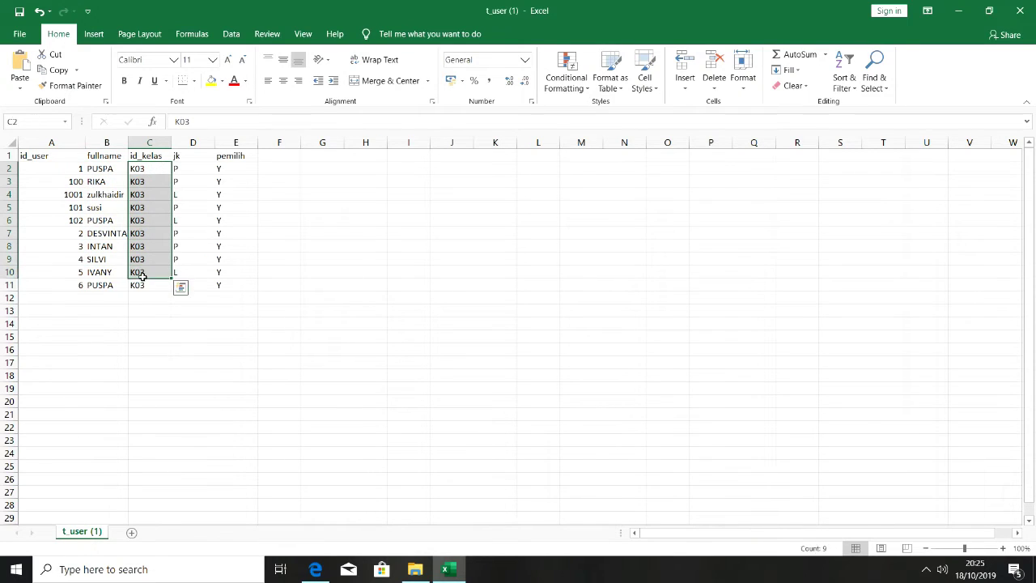
left_click_drag(205, 165, 197, 246)
left_click_drag(242, 172, 229, 284)
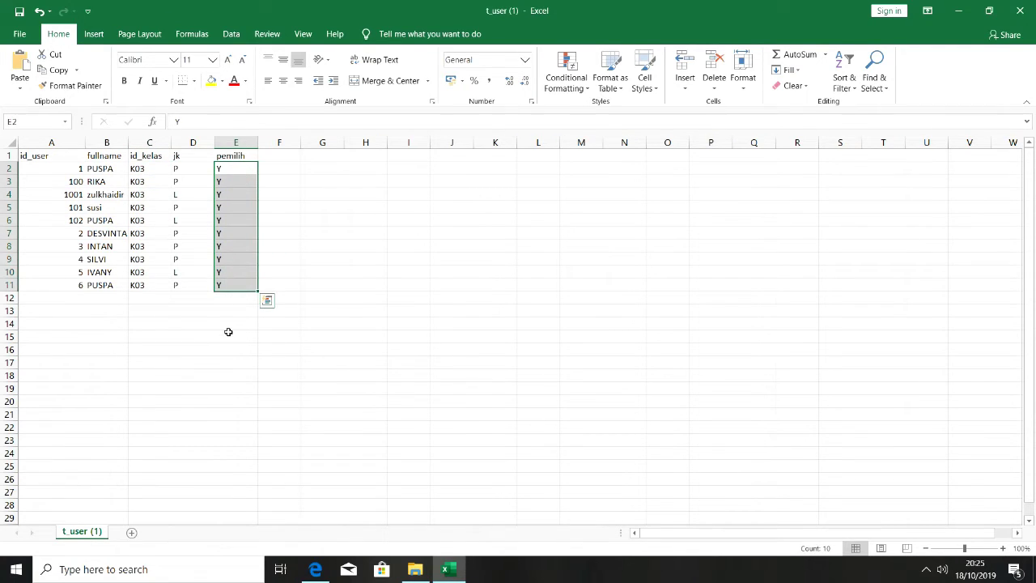
left_click(412, 576)
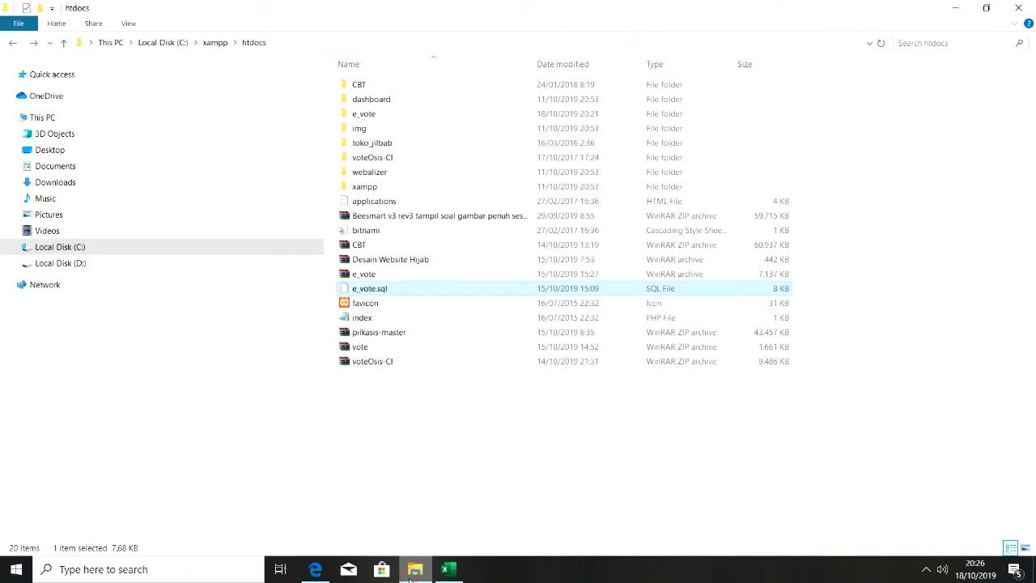
Open phpMyAdmin's t_user import page with the CSV using LOAD DATA format, then switch to the E-Voting dashboard
left_click(411, 576)
key("alt+Tab")
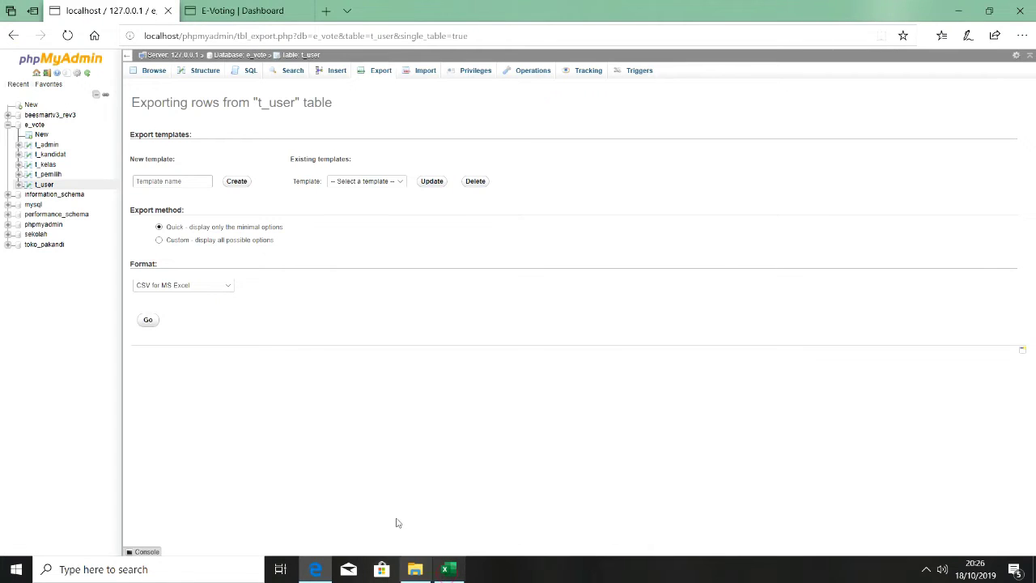
left_click(428, 72)
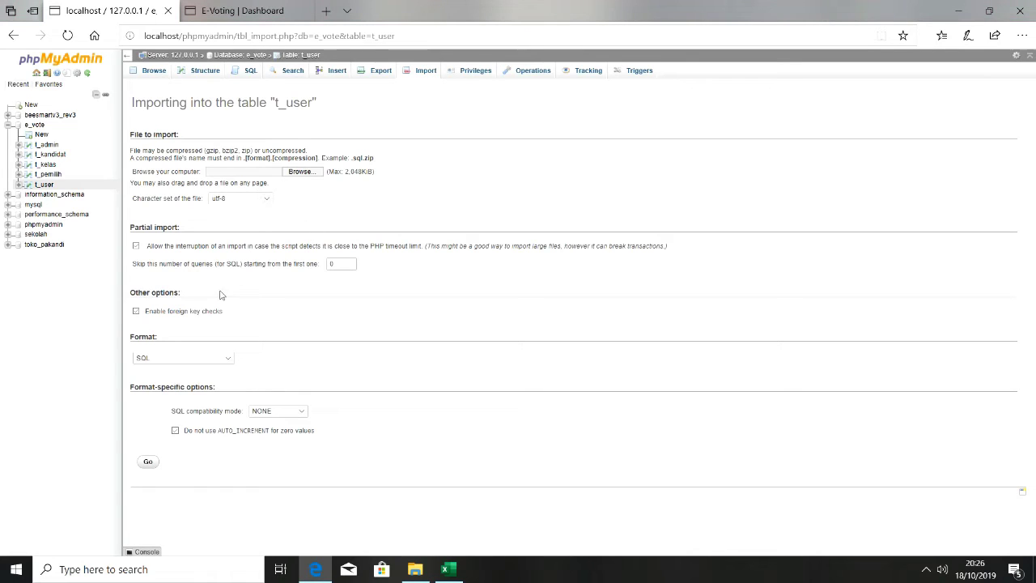
left_click(210, 362)
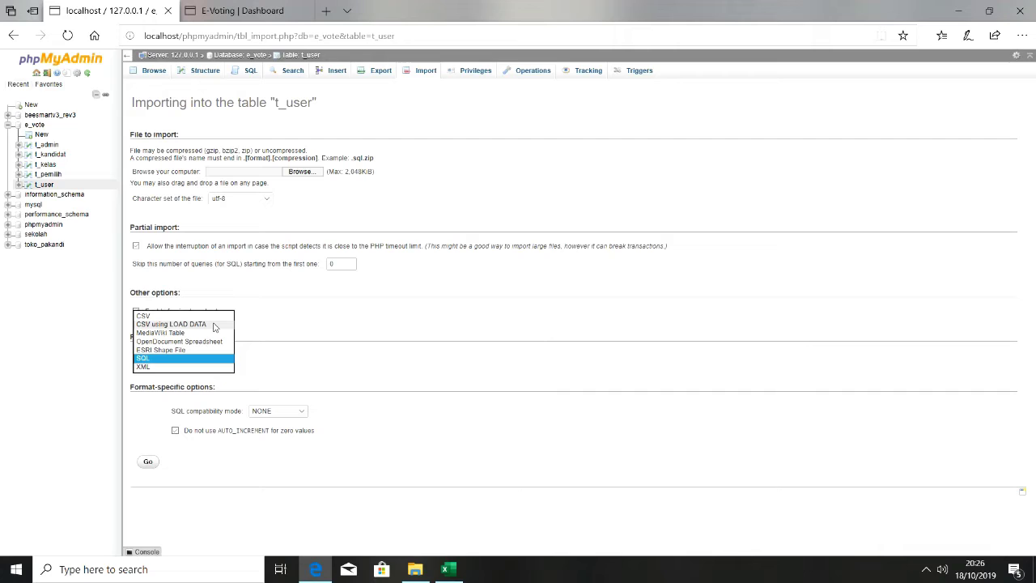
left_click(214, 325)
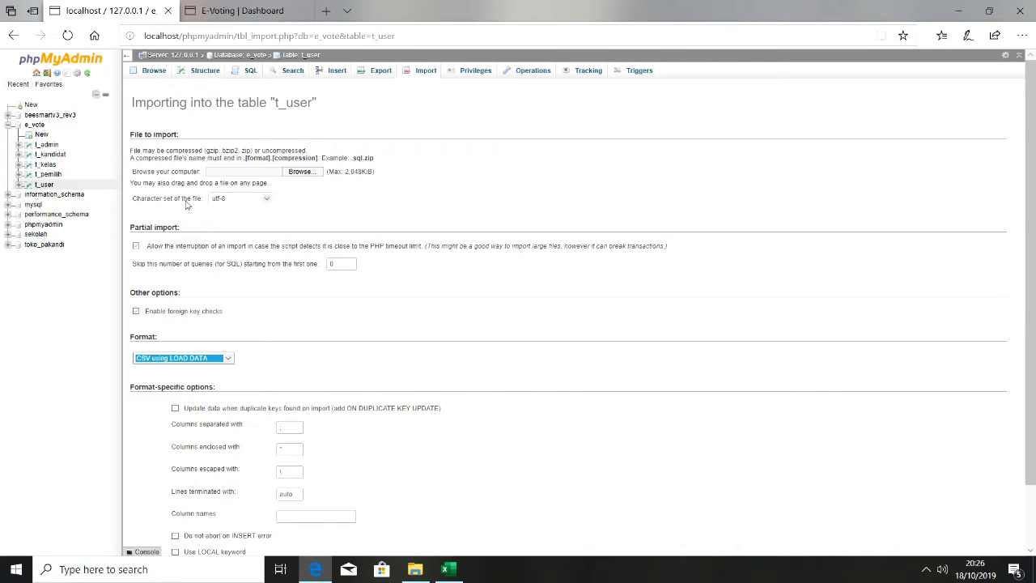
left_click(227, 8)
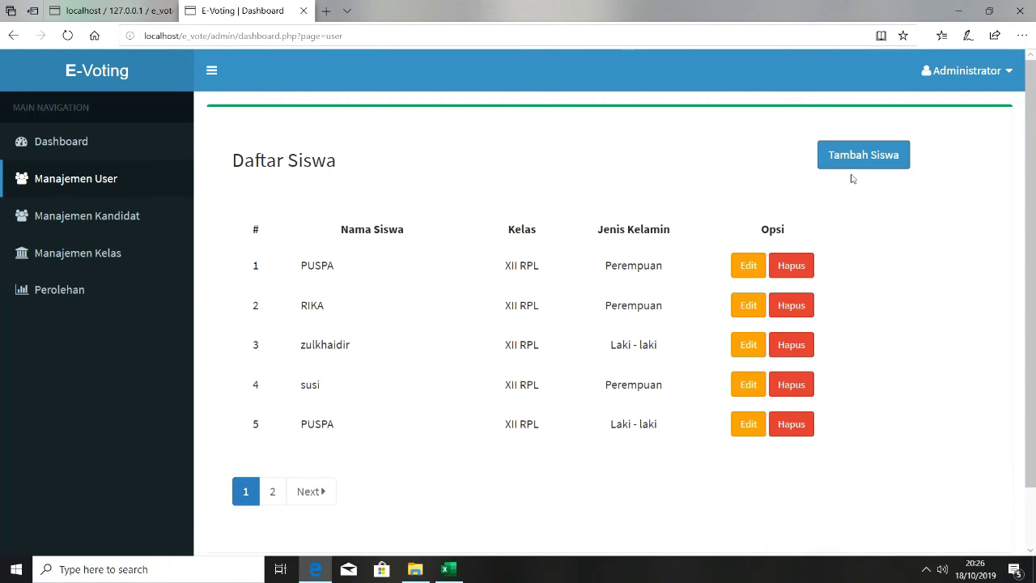
left_click(124, 218)
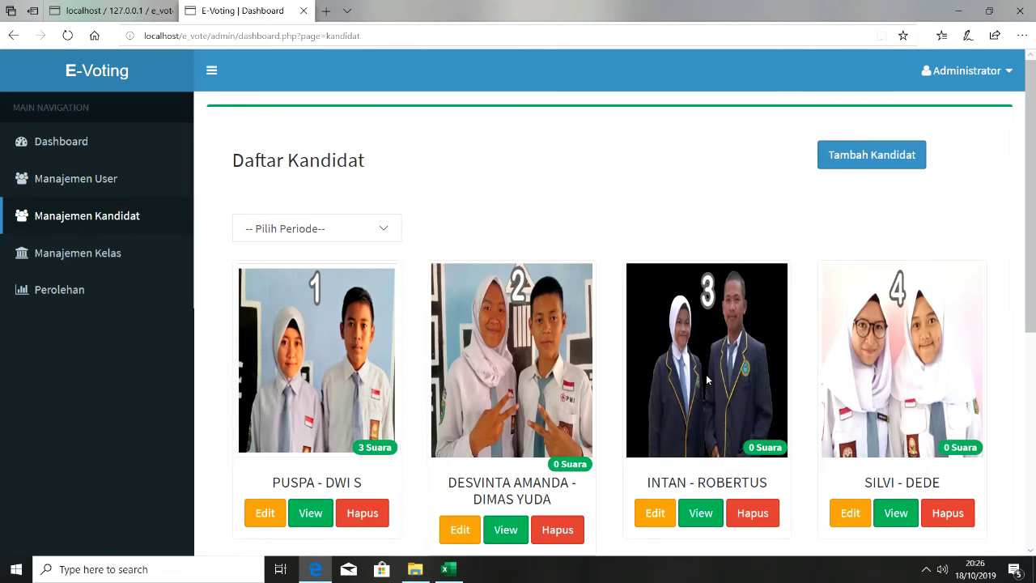
scroll(1030, 320, "down", 1)
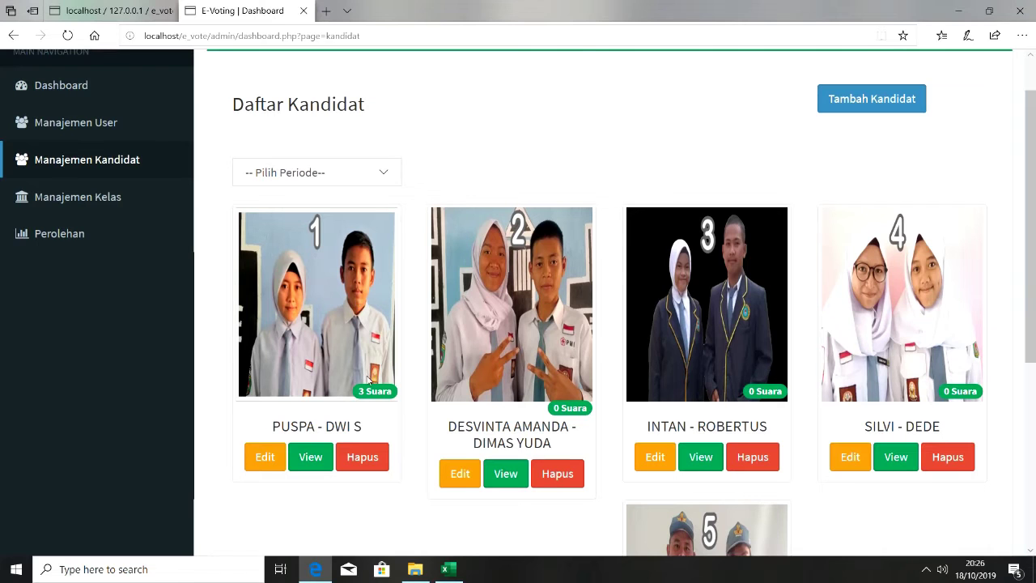
In htdocs, open the e_vote project and look through its img, admin and include folders
left_click(414, 571)
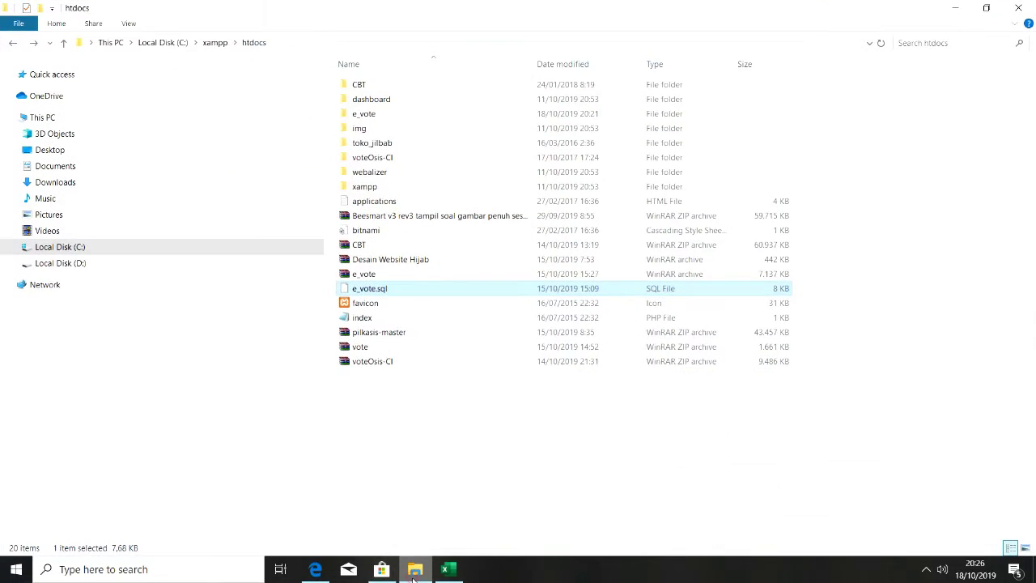
double_click(409, 190)
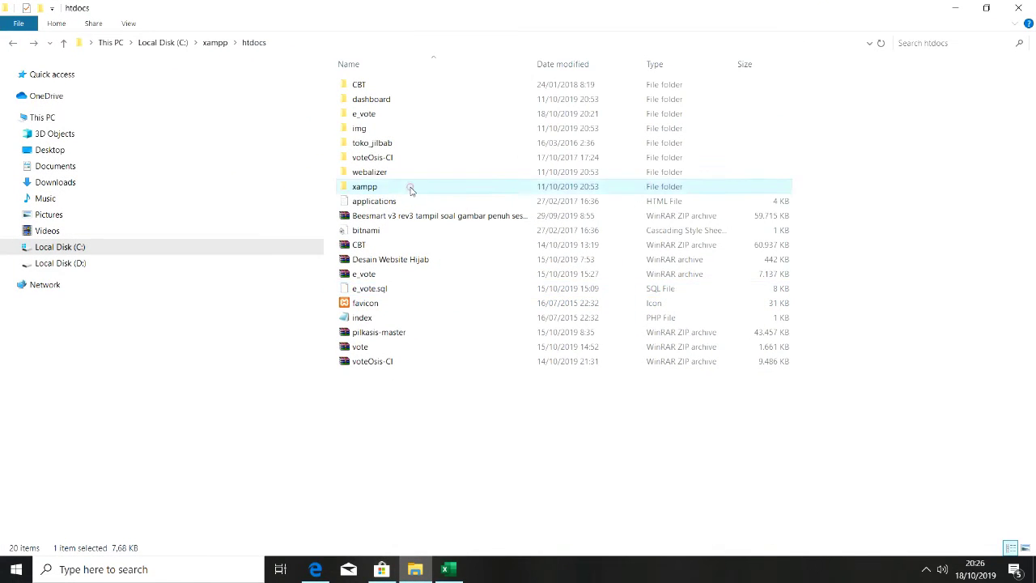
left_click(14, 45)
double_click(356, 115)
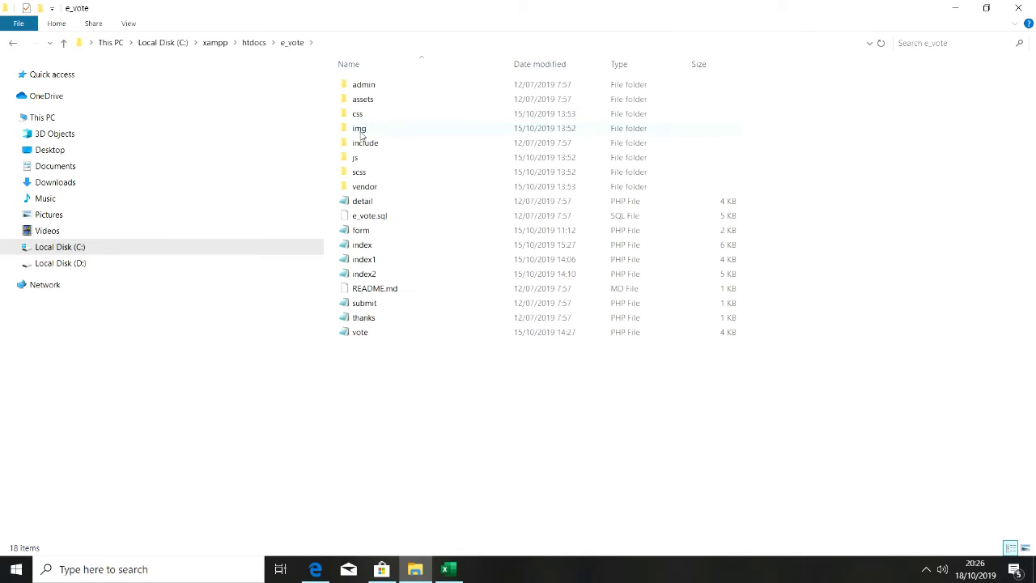
double_click(360, 129)
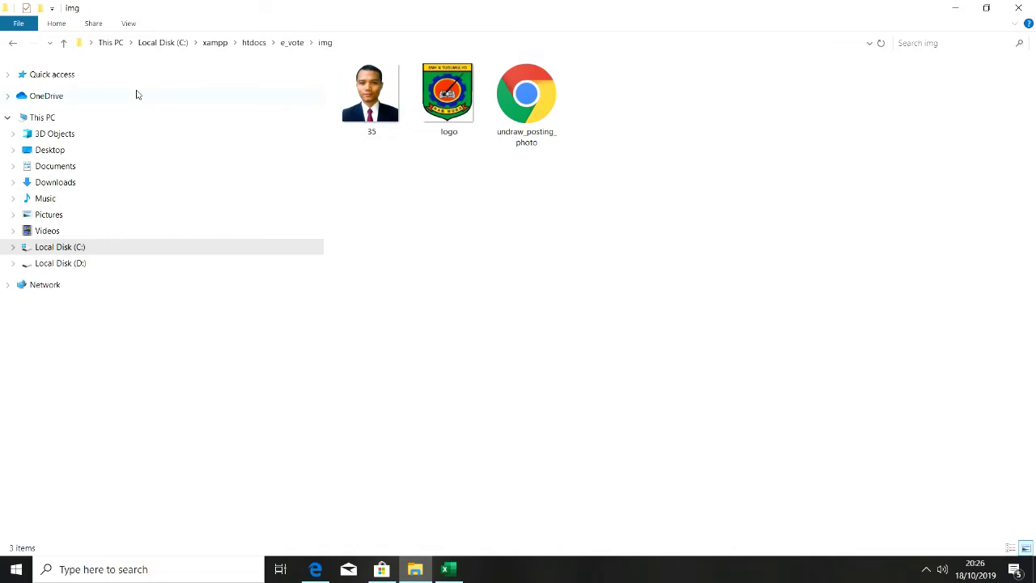
left_click(13, 44)
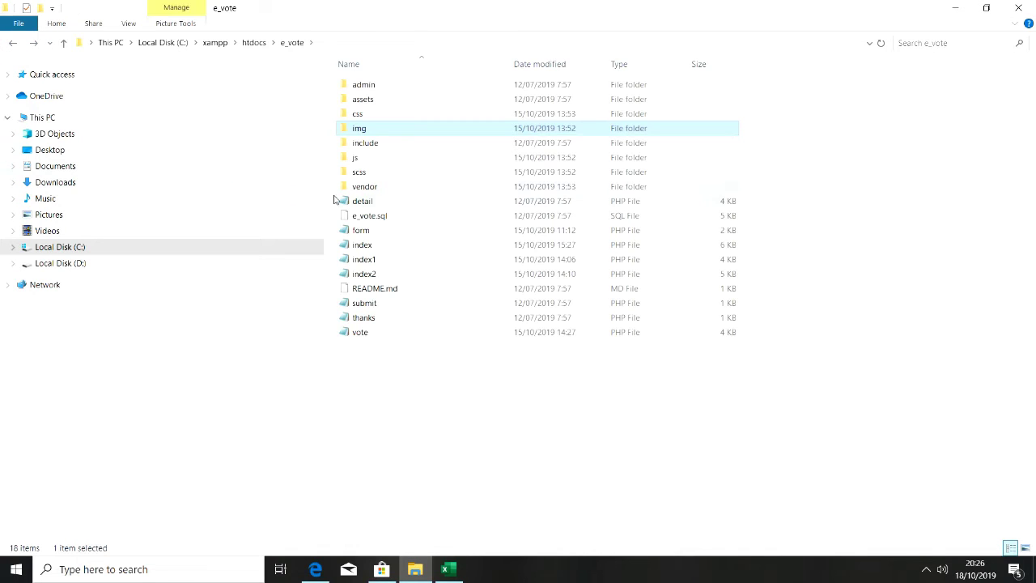
double_click(385, 86)
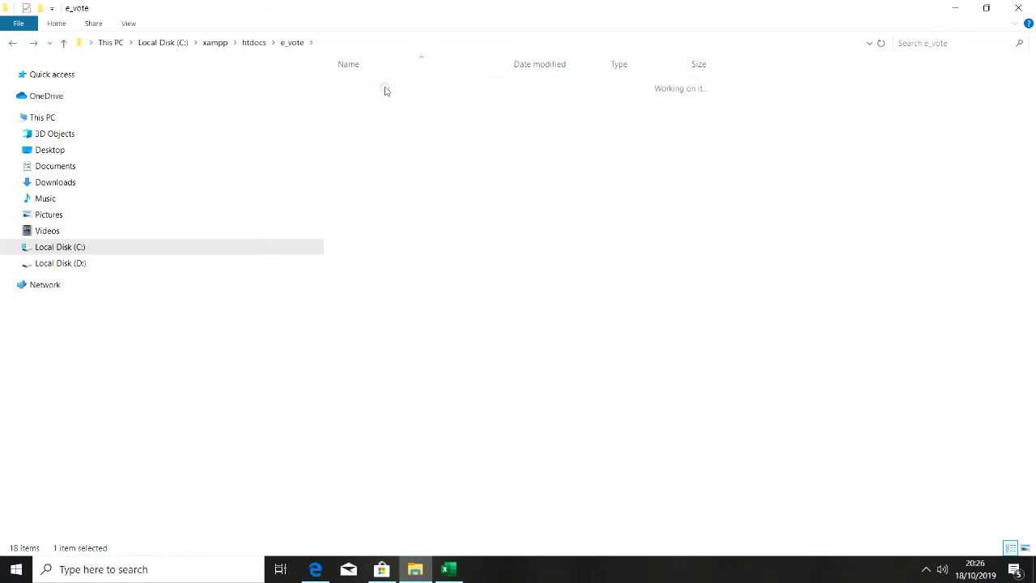
left_click(12, 47)
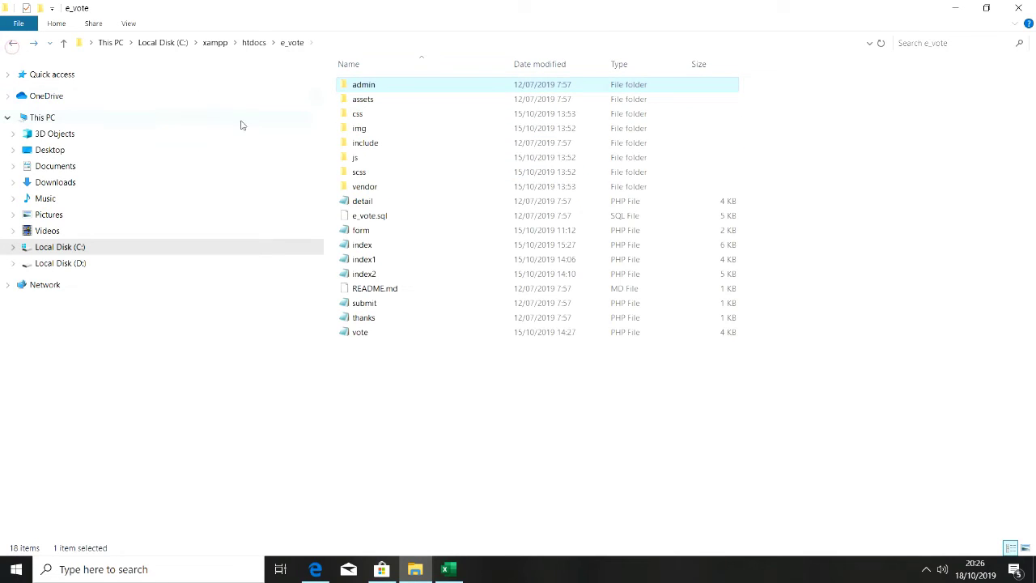
double_click(395, 149)
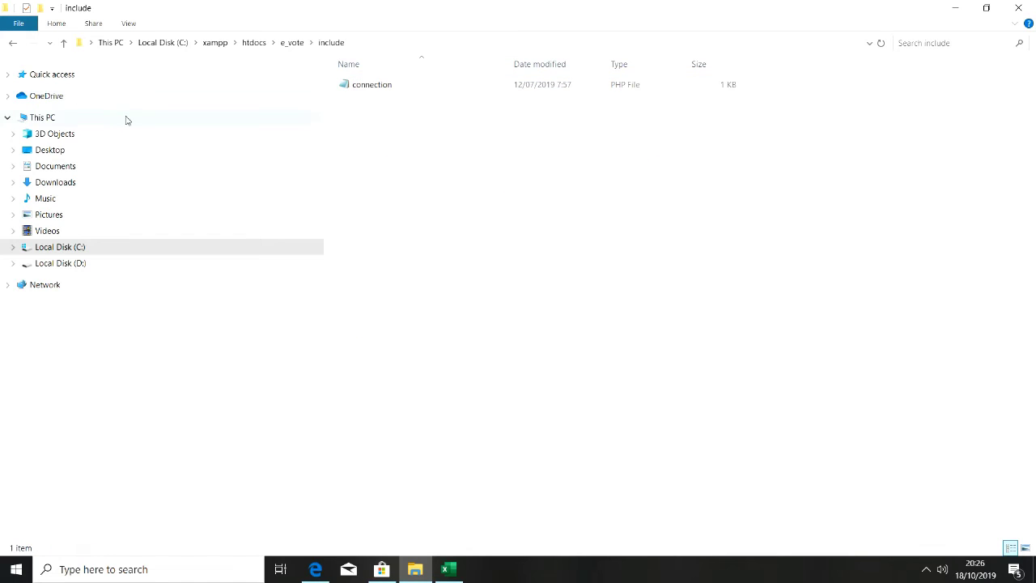
left_click(17, 44)
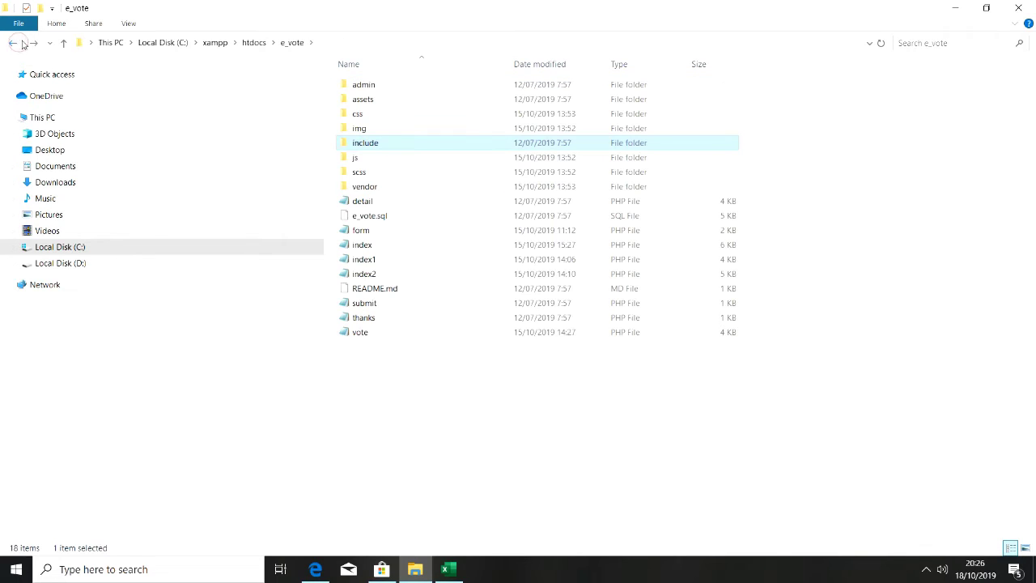
Navigate to e_vote\assets\img\kandidat, the folder of candidate photos
double_click(368, 101)
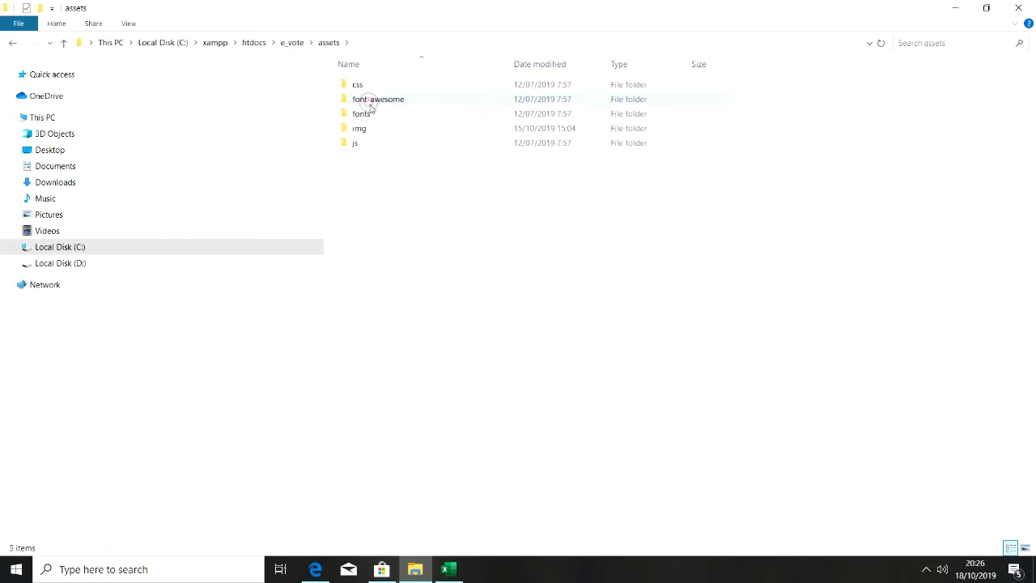
double_click(357, 128)
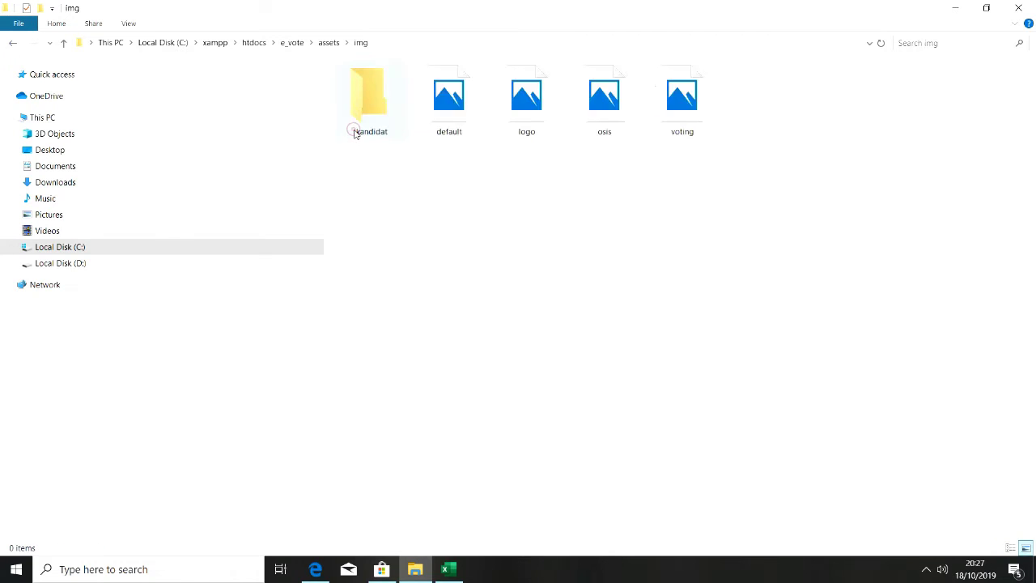
double_click(356, 132)
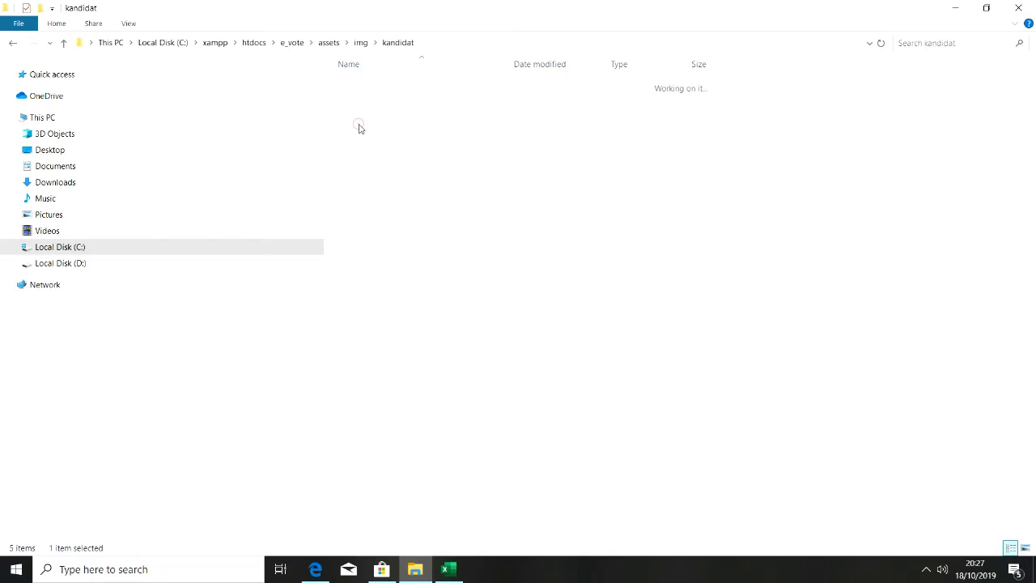
left_click(14, 42)
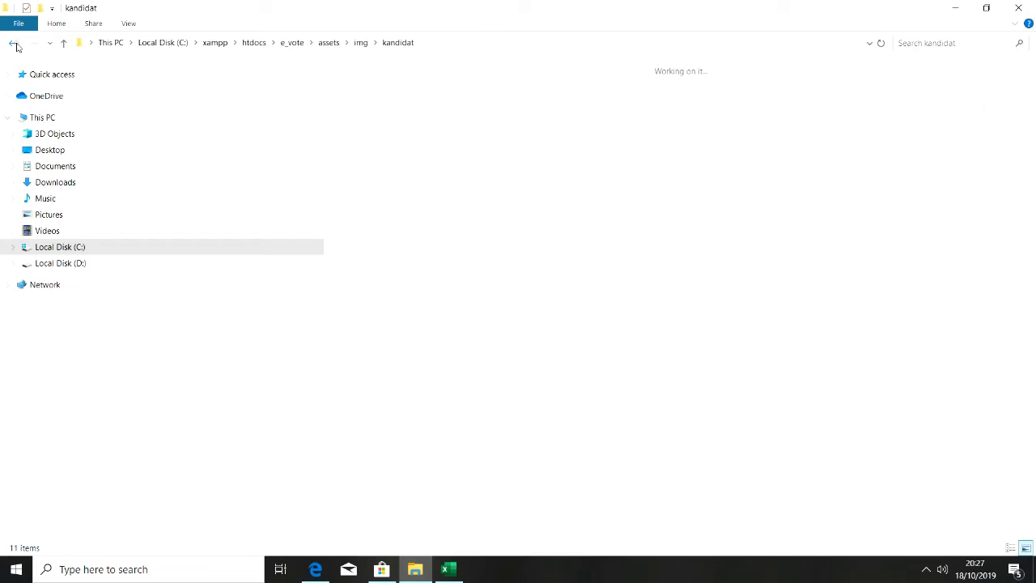
left_click(14, 42)
left_click(14, 43)
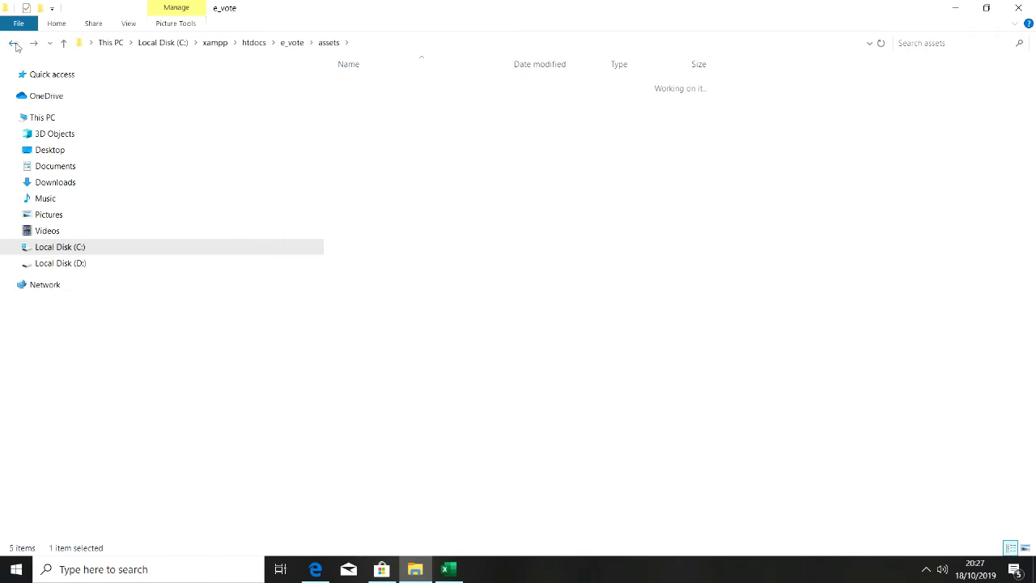
left_click(34, 43)
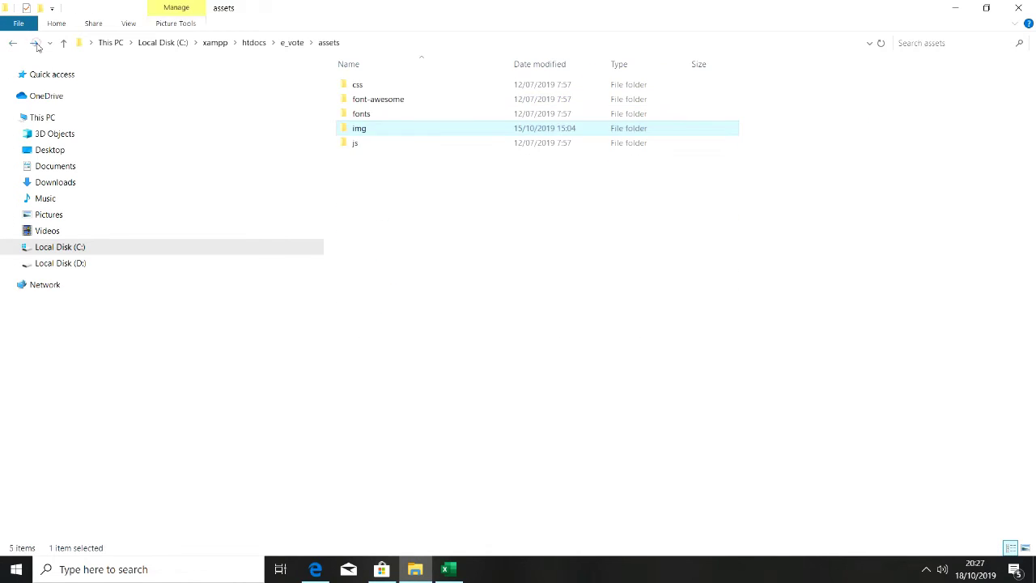
double_click(395, 130)
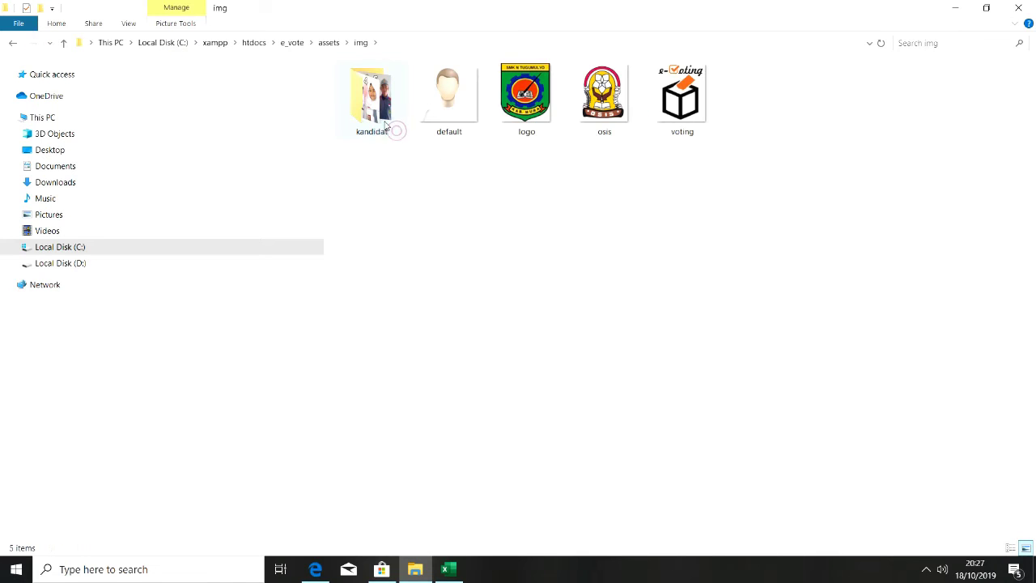
double_click(386, 124)
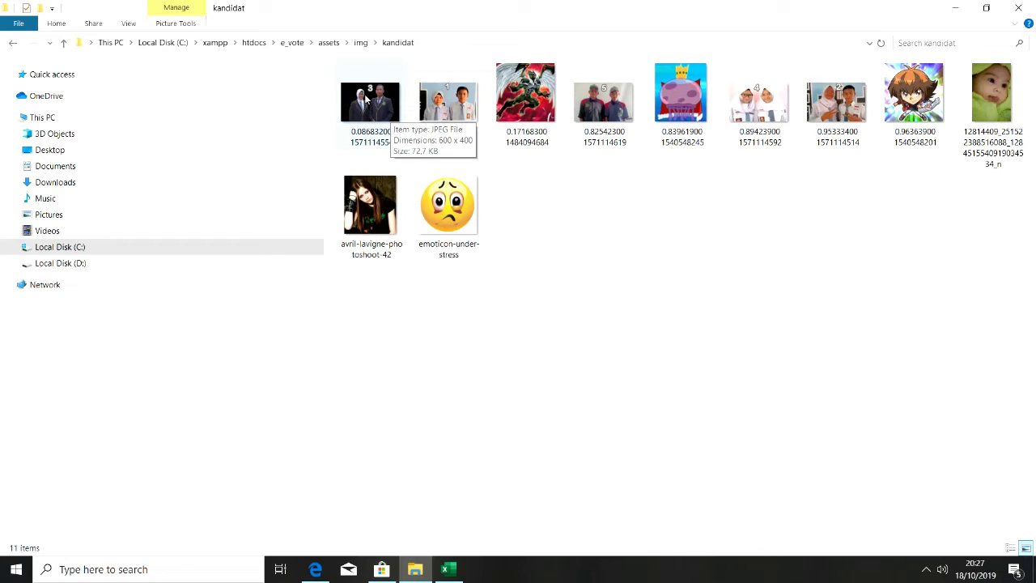
Select several candidate photos, including those of pairs 1, 5 and 4, then minimise Explorer
left_click(459, 140)
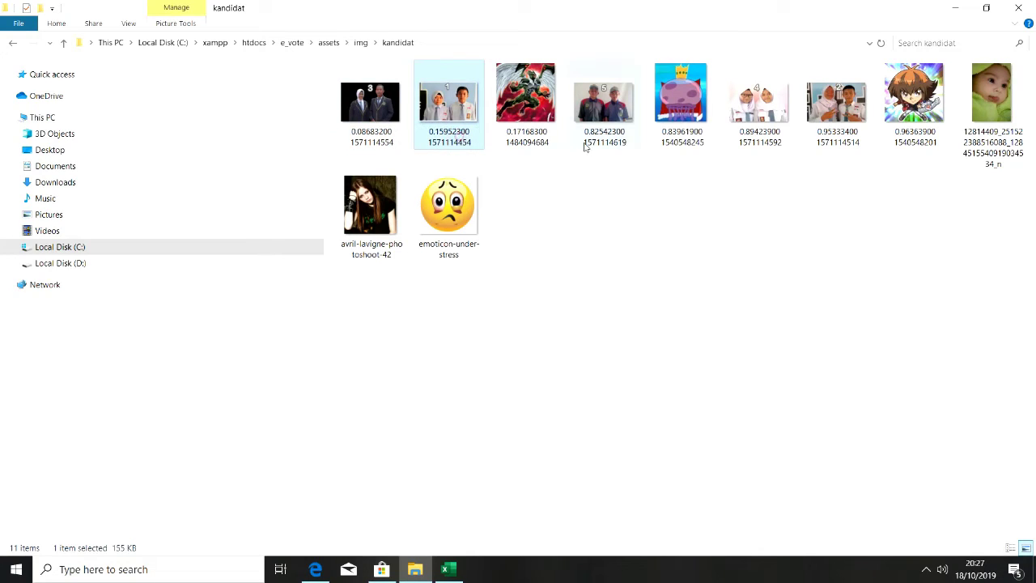
left_click(589, 143)
left_click(739, 141)
left_click(862, 130)
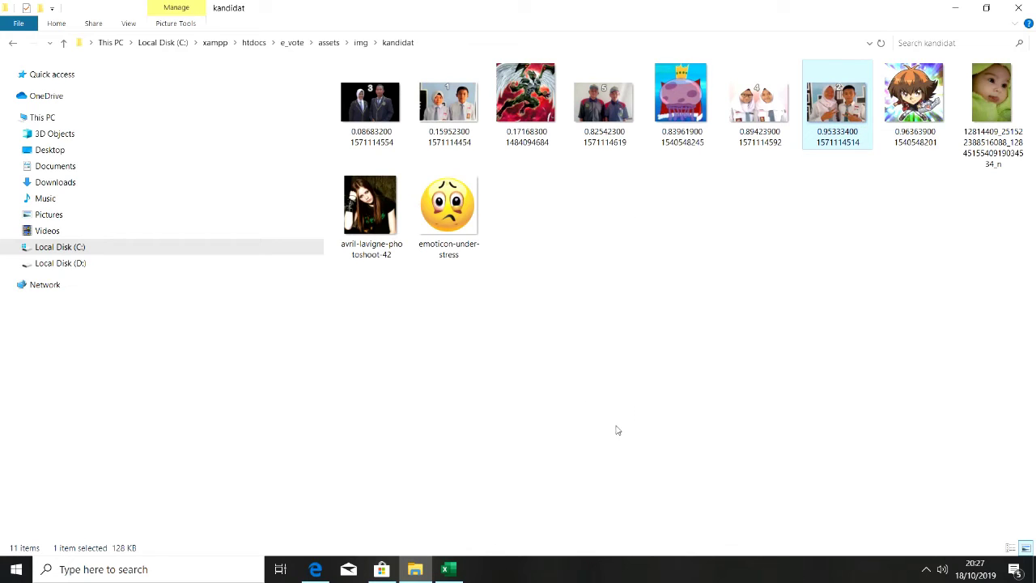
left_click(427, 573)
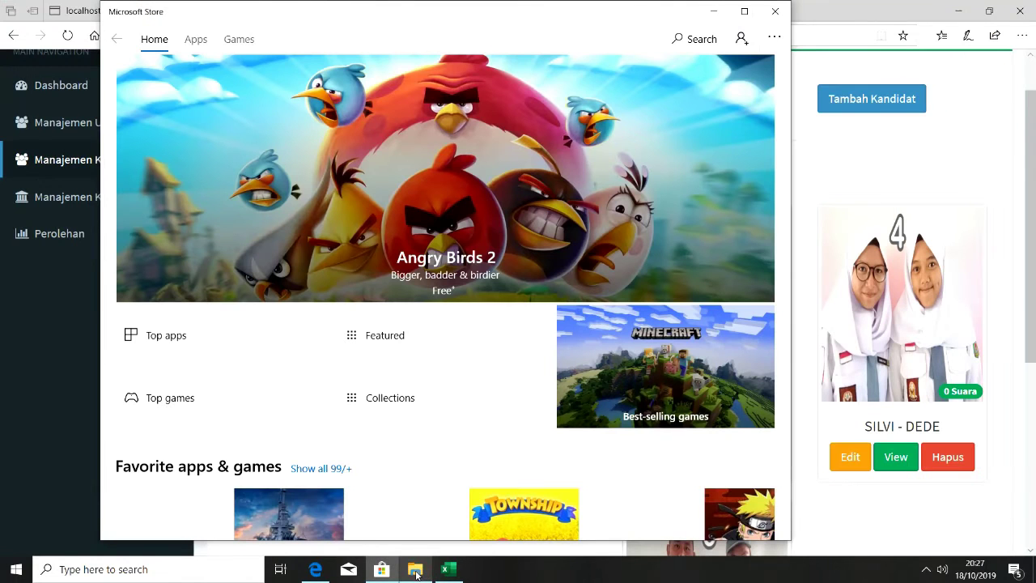
Close Microsoft Store, scroll Daftar Kandidat down to IVANY - BAYU, and return to phpMyAdmin
left_click(775, 11)
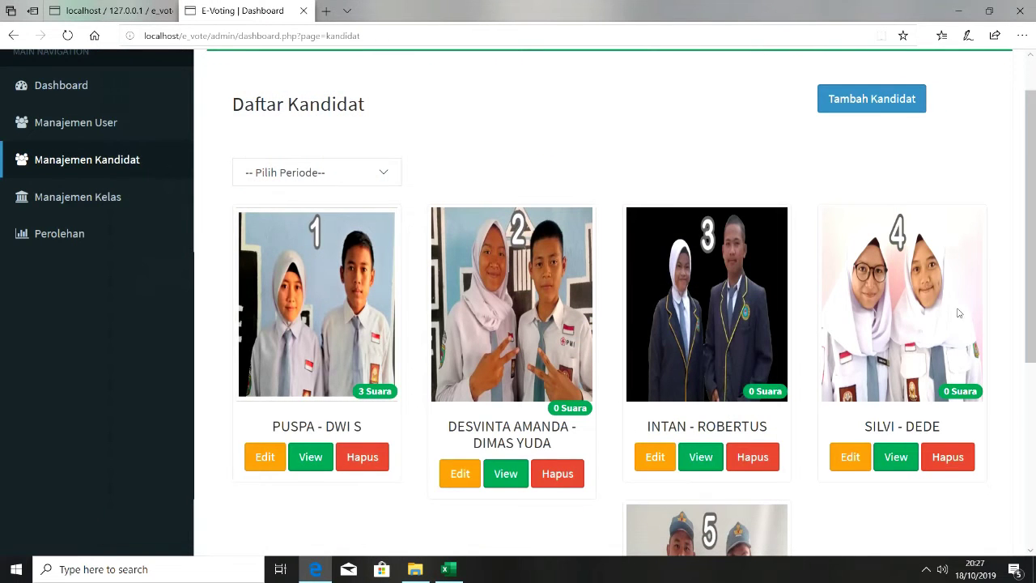
mouse_move(1034, 290)
left_mouse_down()
mouse_move(1012, 467)
mouse_move(1018, 296)
left_mouse_up()
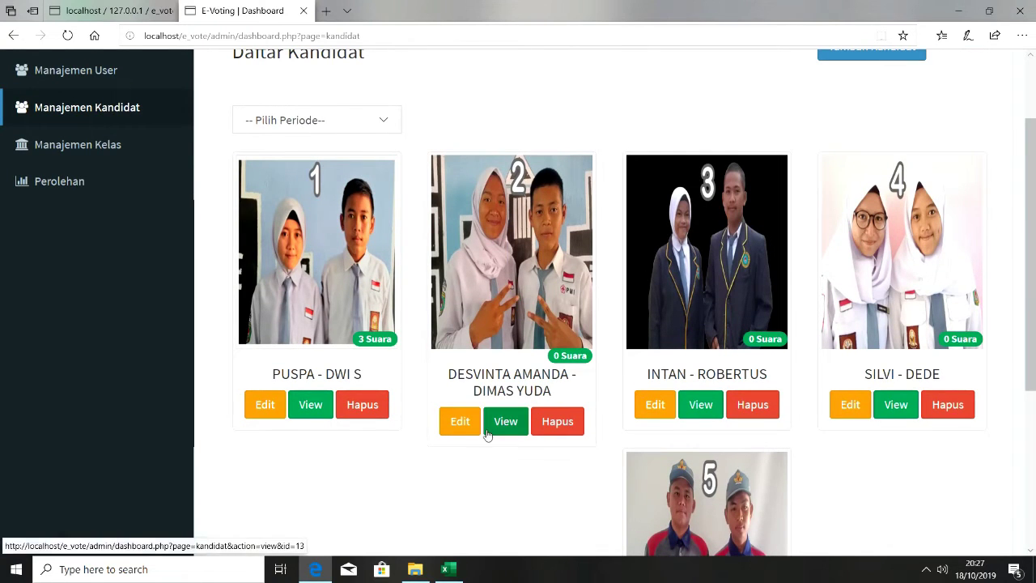
left_click(157, 14)
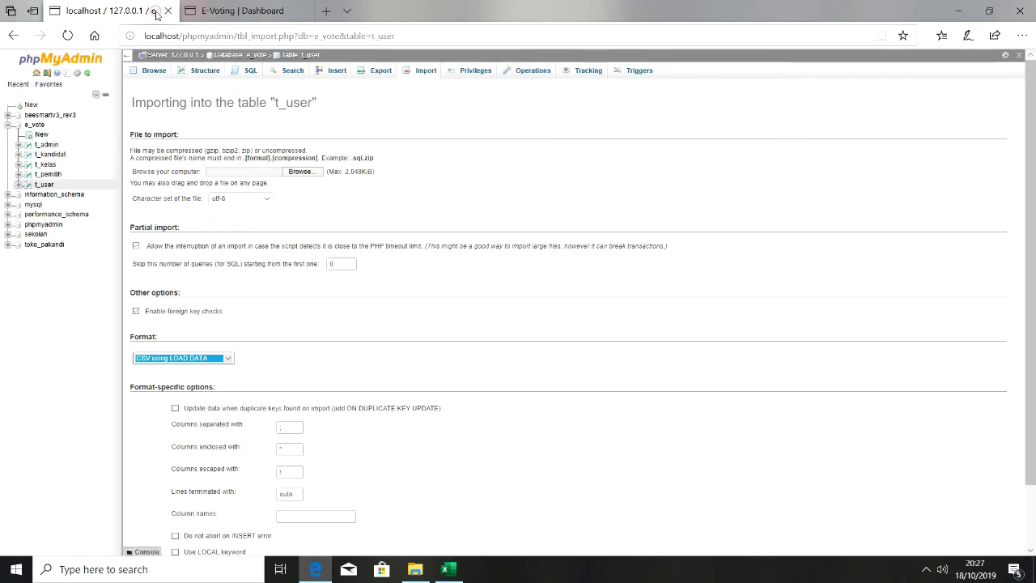
Browse the 9 voter rows of the t_pemilih table
left_click(49, 175)
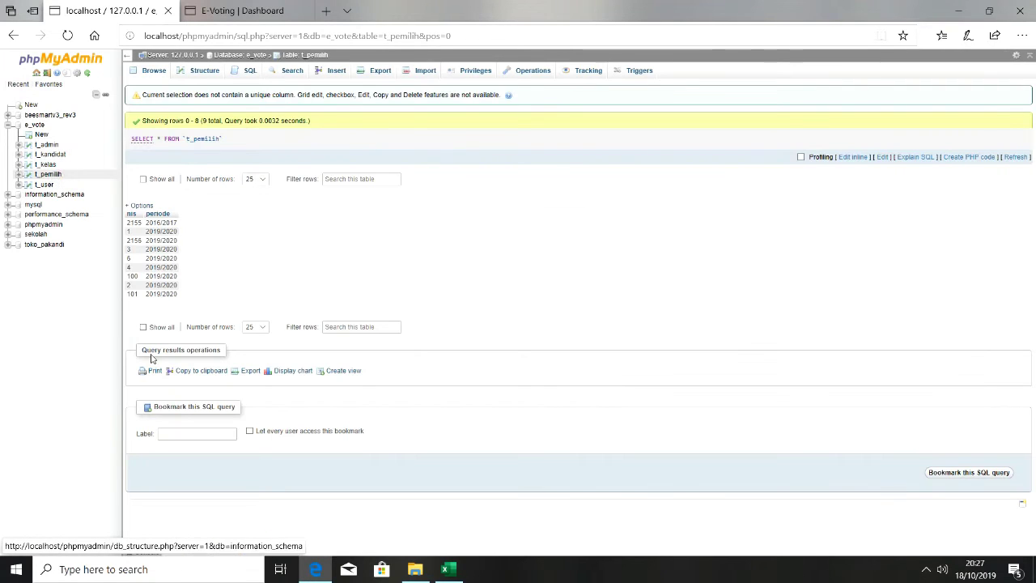
left_click(148, 411)
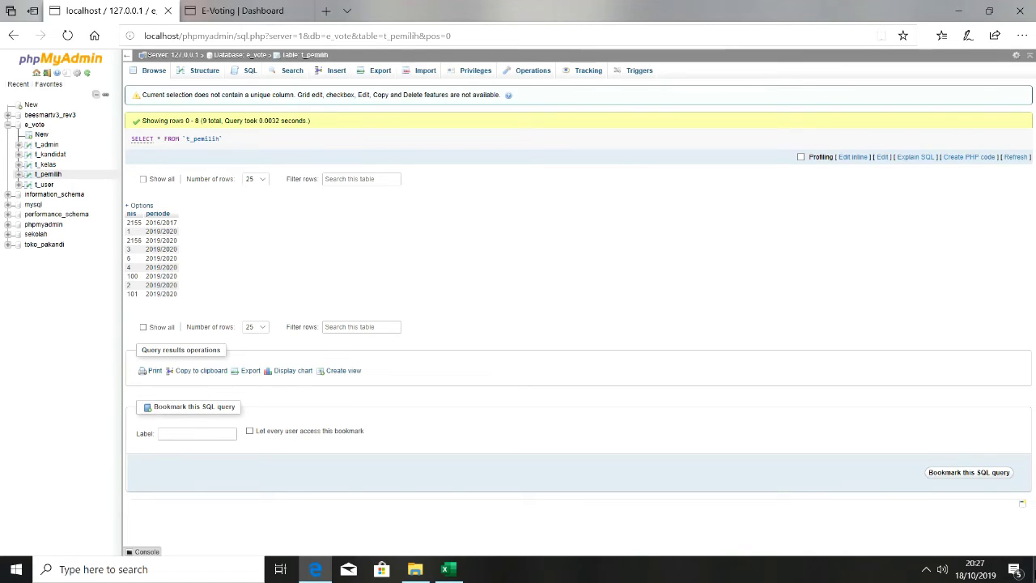
left_click(977, 478)
Run 'delete from t_pemilih' in the SQL console and confirm deleting all rows
left_click(144, 552)
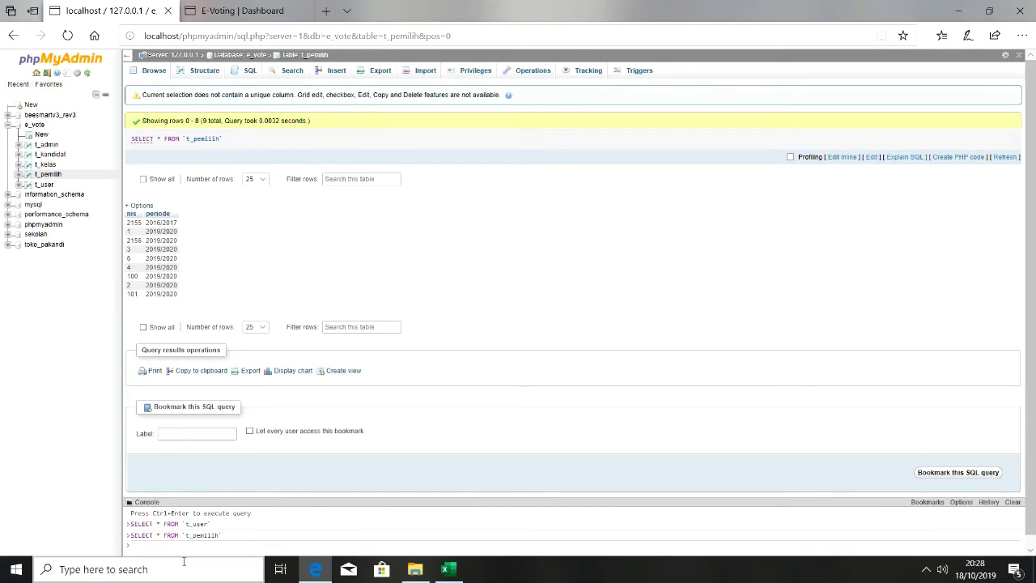
type("sel")
key("BackSpace")
key("BackSpace")
key("BackSpace")
key("BackSpace")
key("BackSpace")
key("BackSpace")
type("from t_pemil")
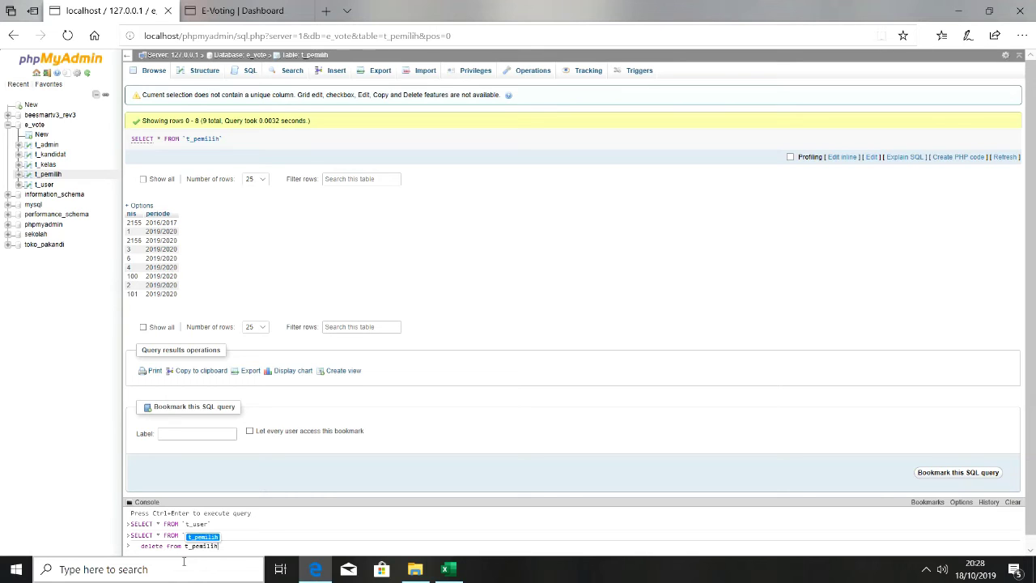
type("ih")
key("ctrl+Return")
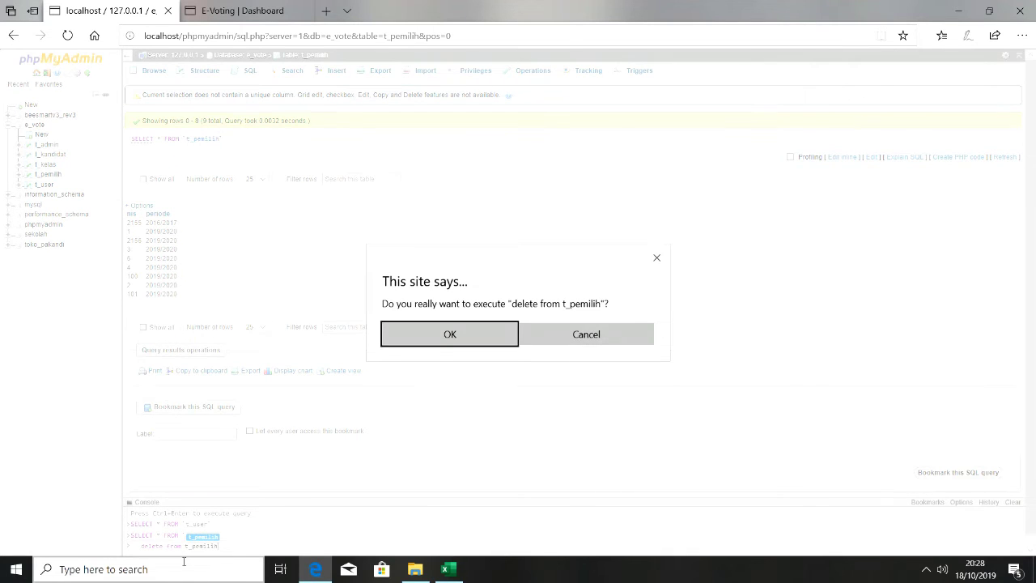
key("Return")
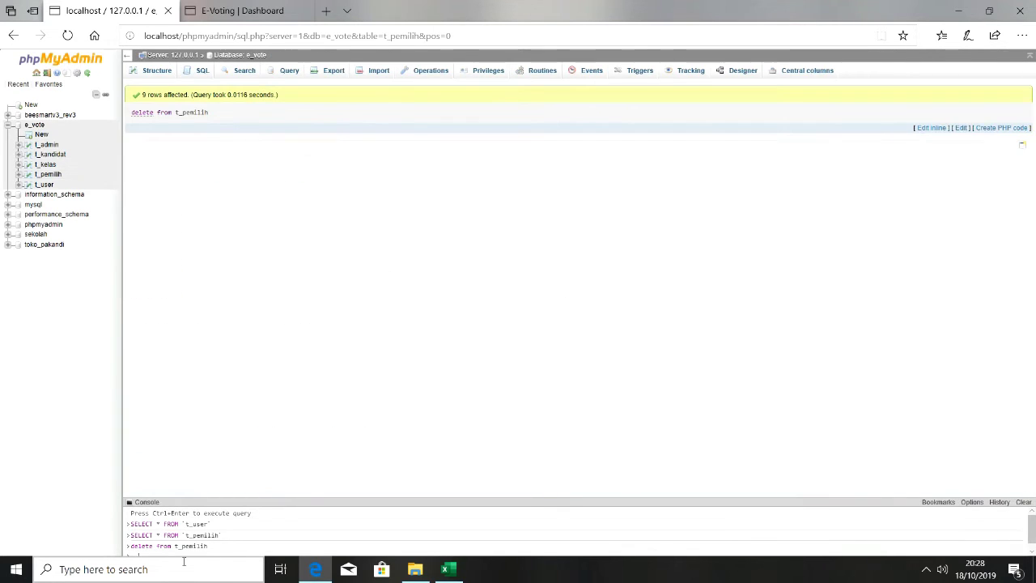
left_click(210, 8)
left_click(67, 35)
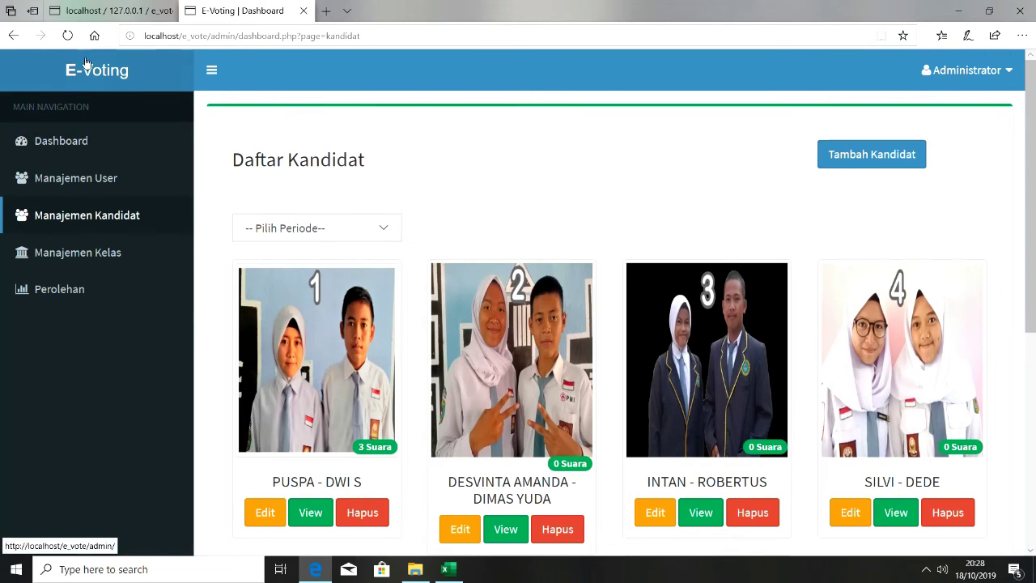
left_click(67, 36)
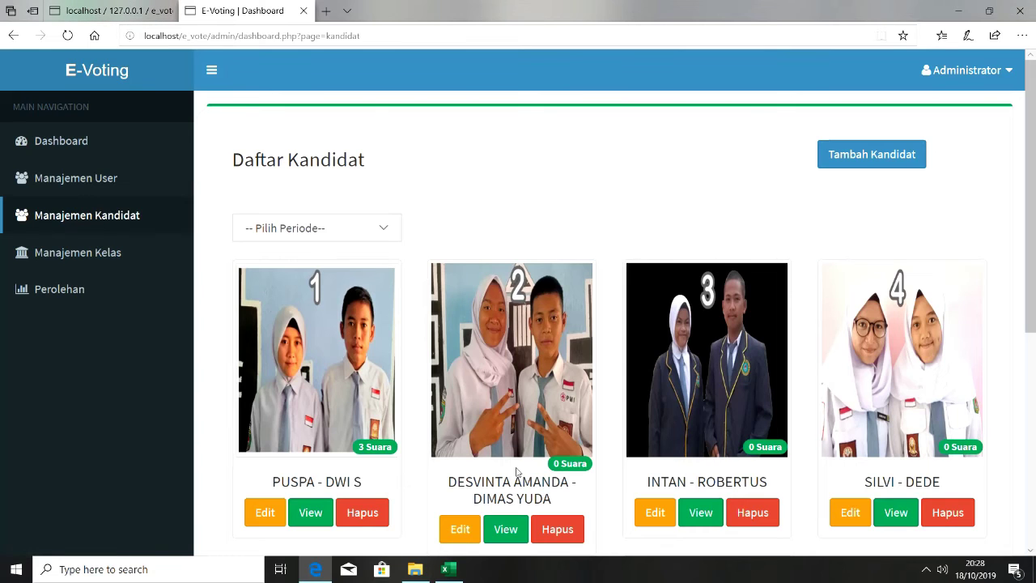
scroll(999, 418, "down", 4)
scroll(988, 361, "up", 1)
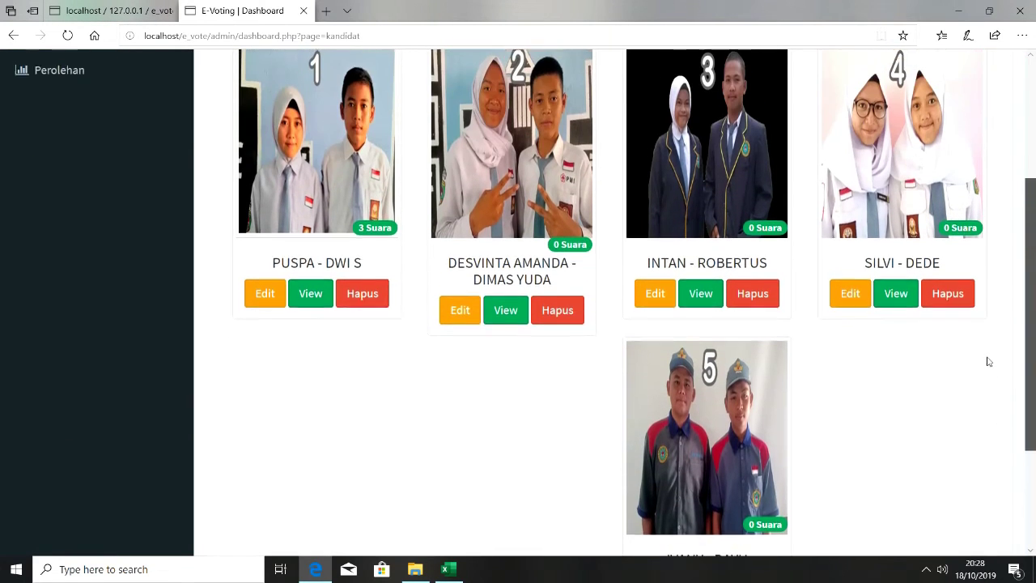
scroll(988, 361, "up", 1)
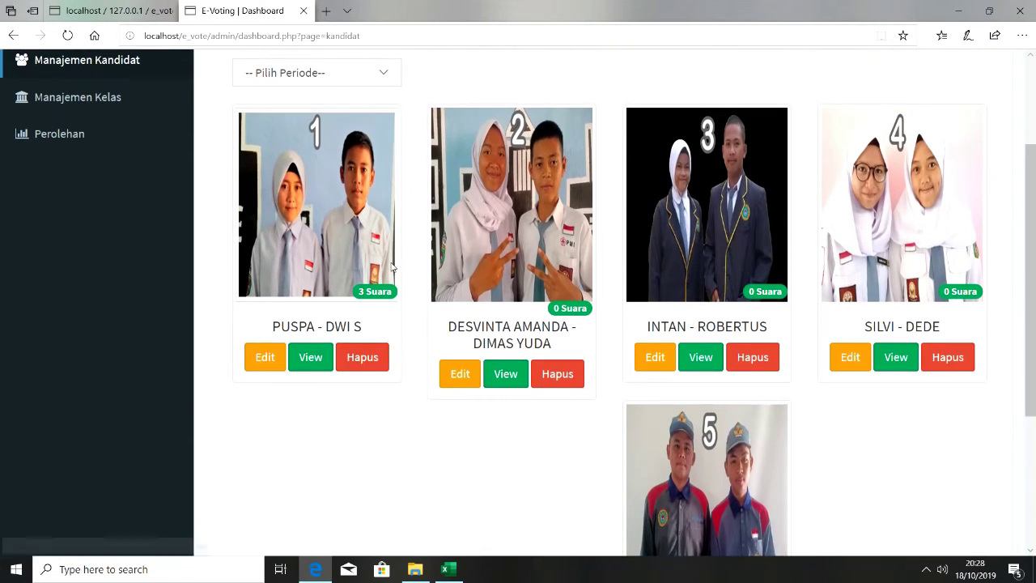
left_click(109, 11)
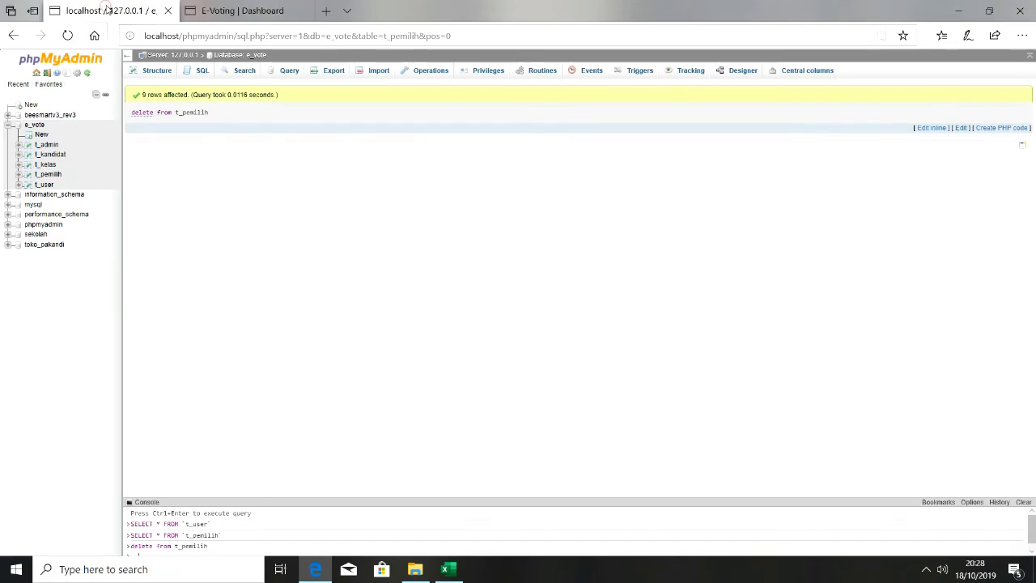
left_click(48, 175)
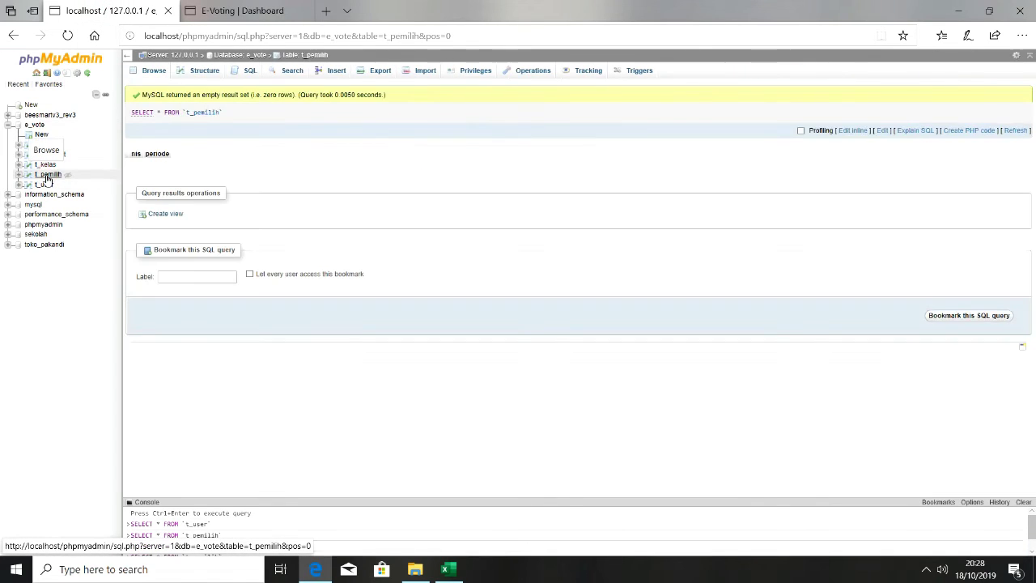
left_click(54, 155)
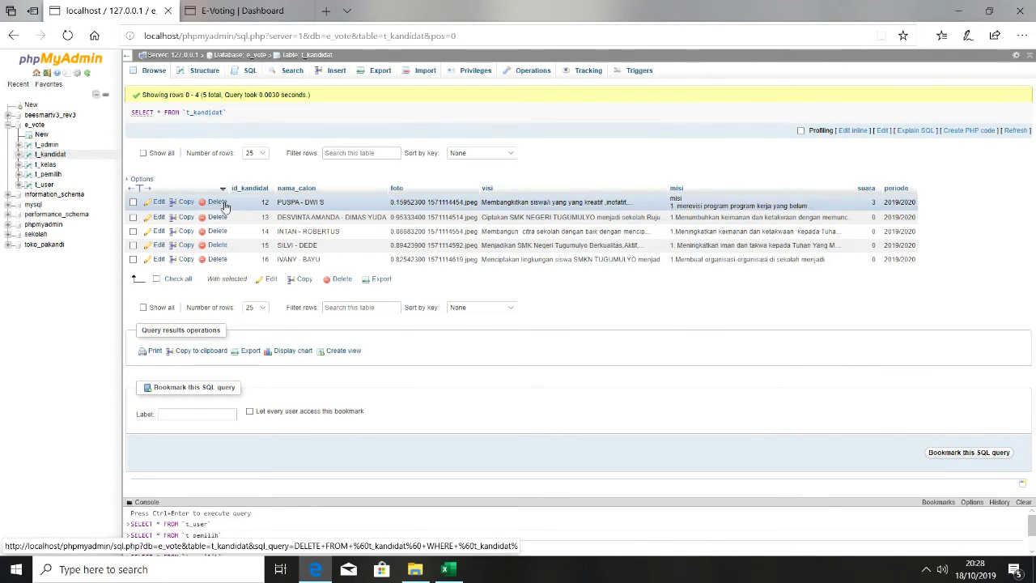
left_click(159, 203)
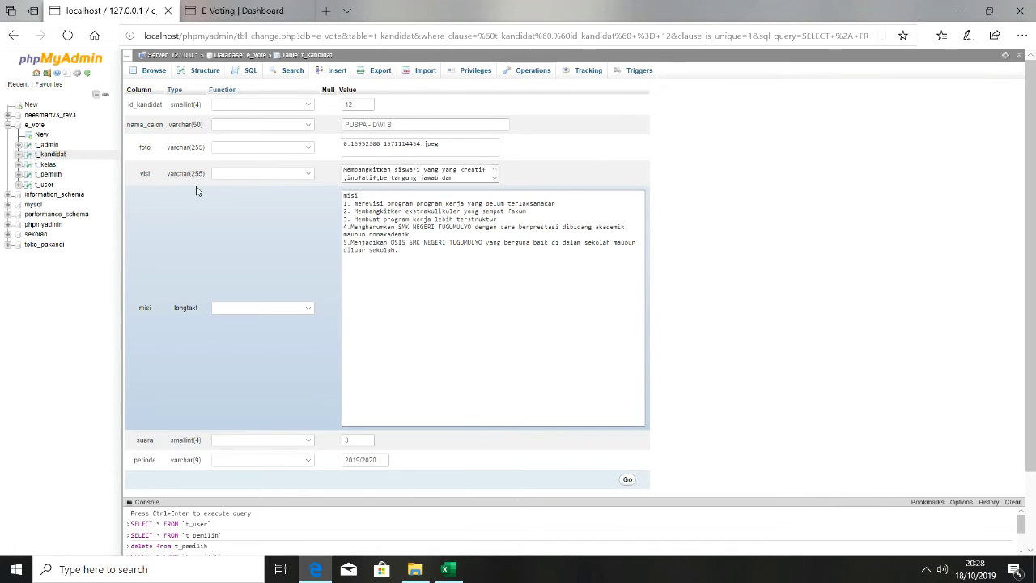
left_click(367, 439)
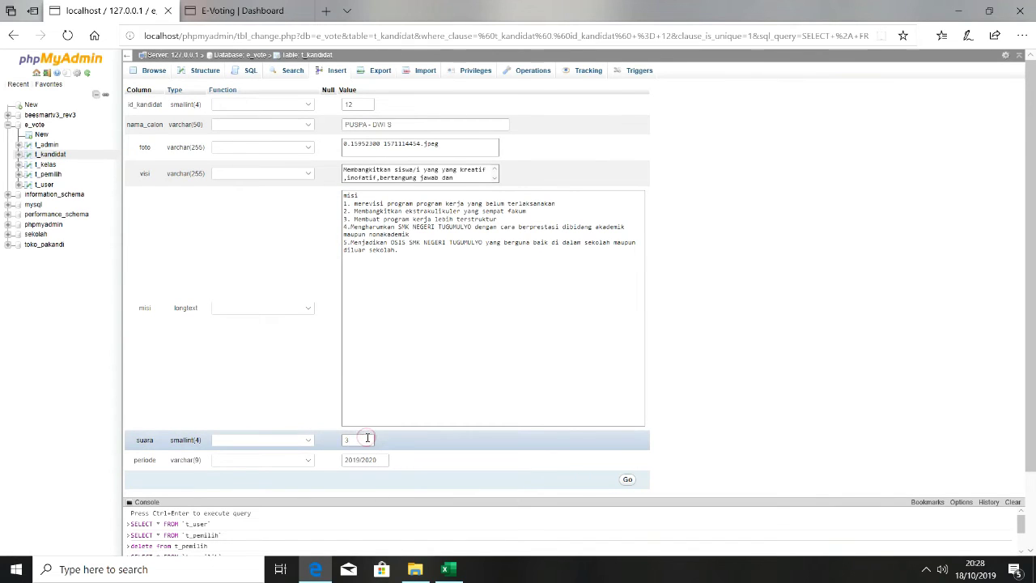
left_click(628, 480)
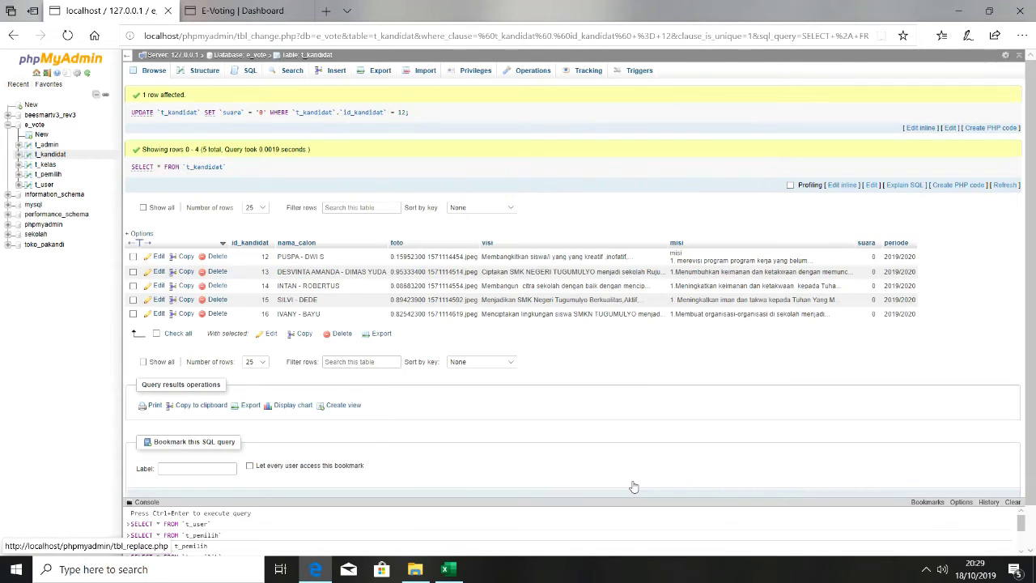
left_click(253, 9)
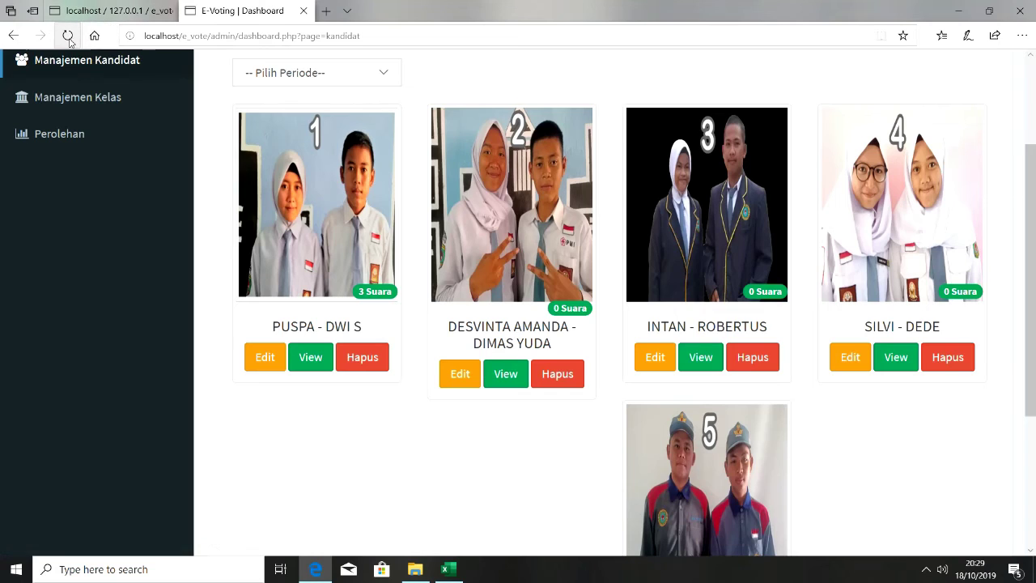
left_click(68, 36)
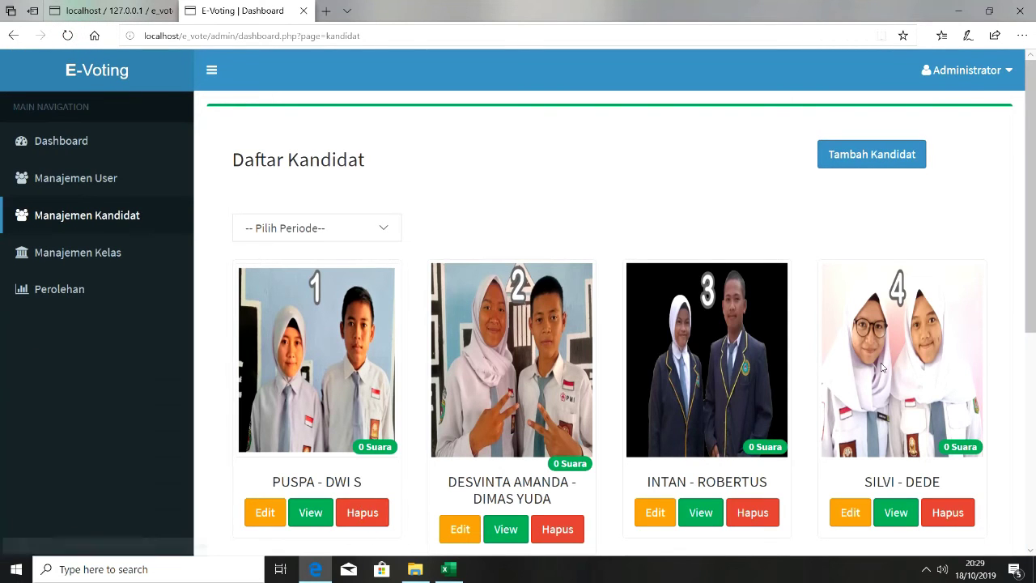
scroll(1025, 322, "down", 2)
scroll(1024, 321, "down", 1)
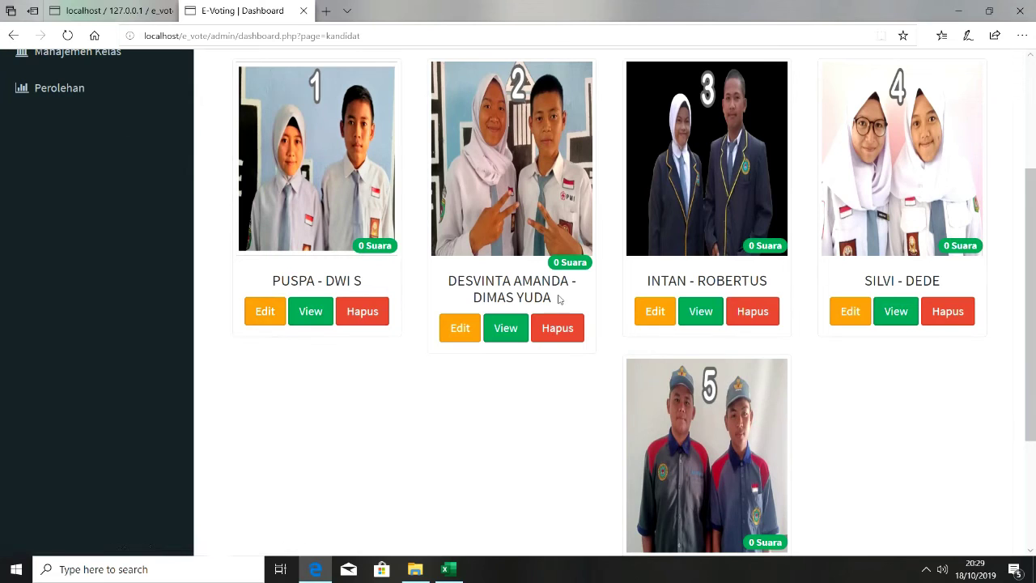
left_click(268, 316)
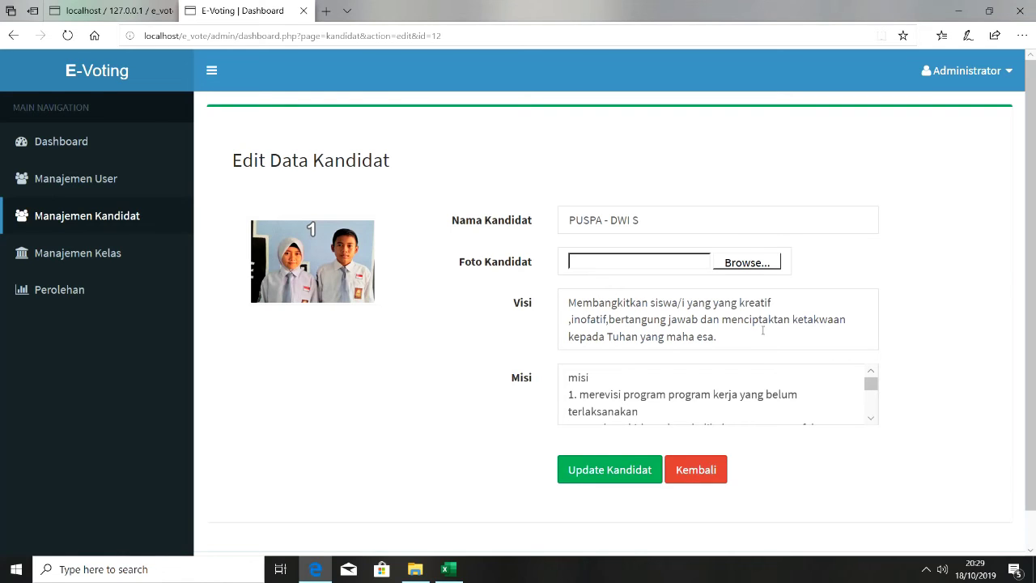
left_click_drag(873, 389, 870, 429)
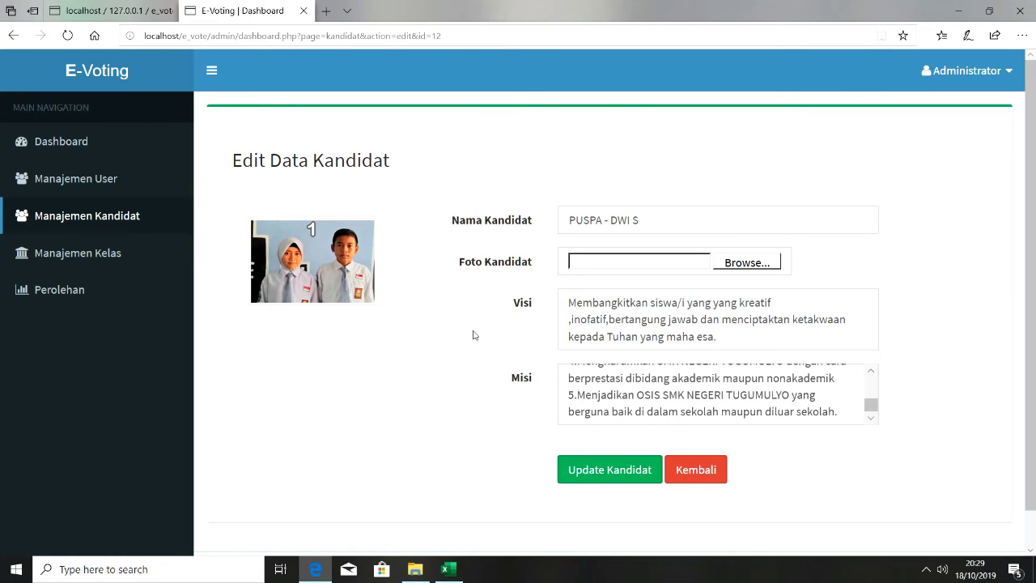
left_click(13, 35)
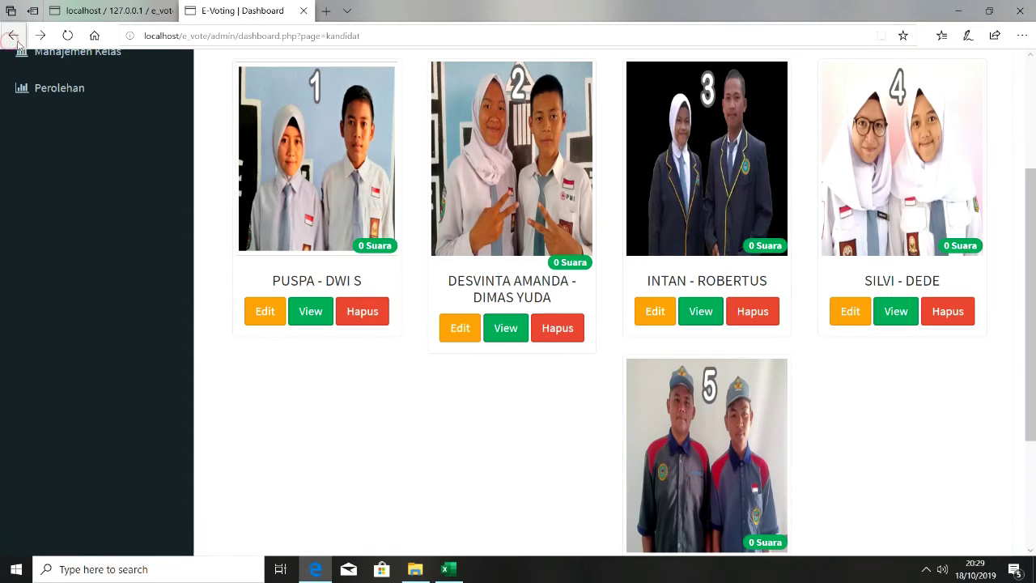
scroll(1015, 184, "down", 2)
scroll(1014, 185, "up", 4)
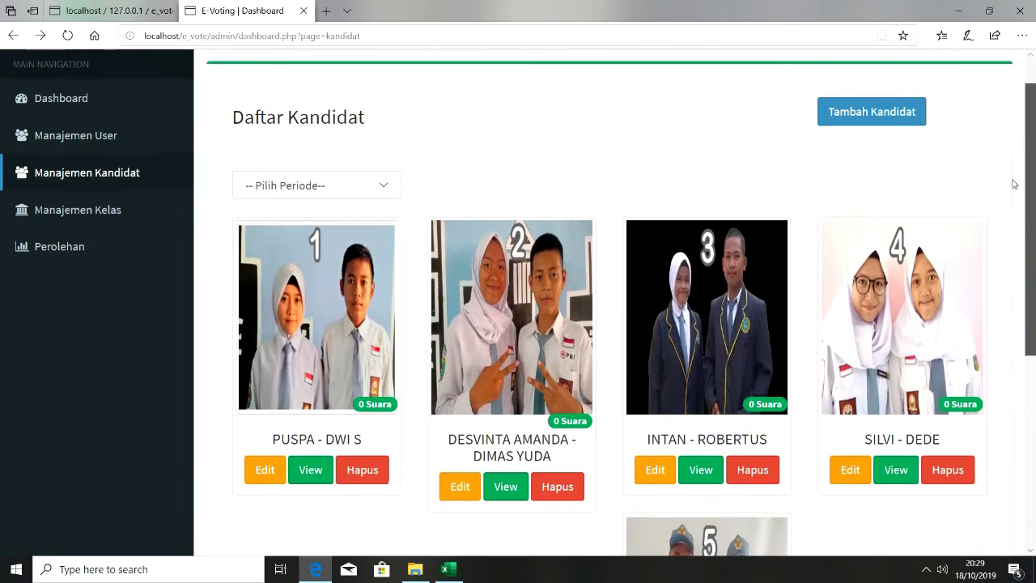
scroll(1008, 170, "up", 1)
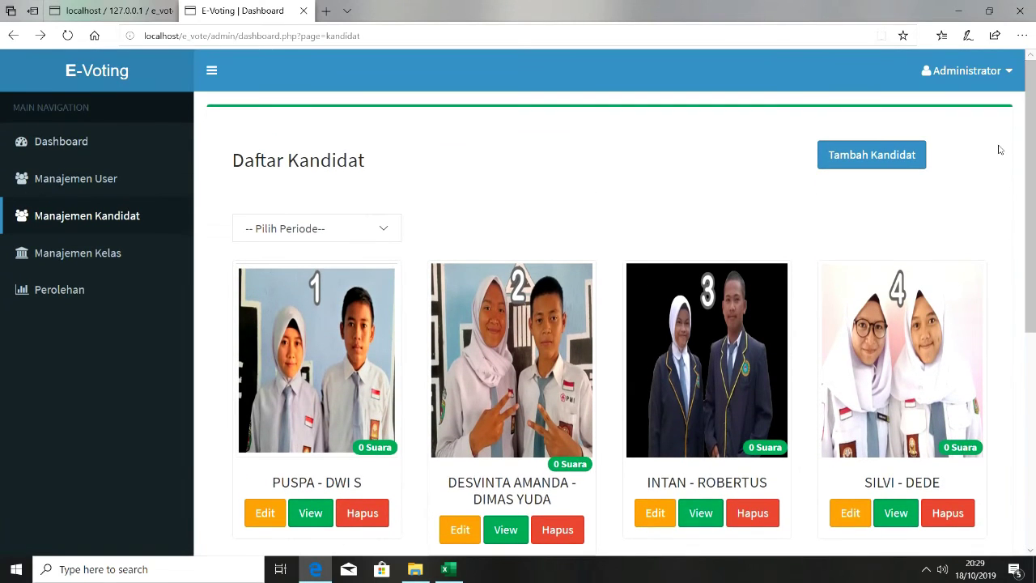
Open the Perolehan Suara chart, with all five pairs at 0 votes, and remove the admin path from the address
left_click(69, 301)
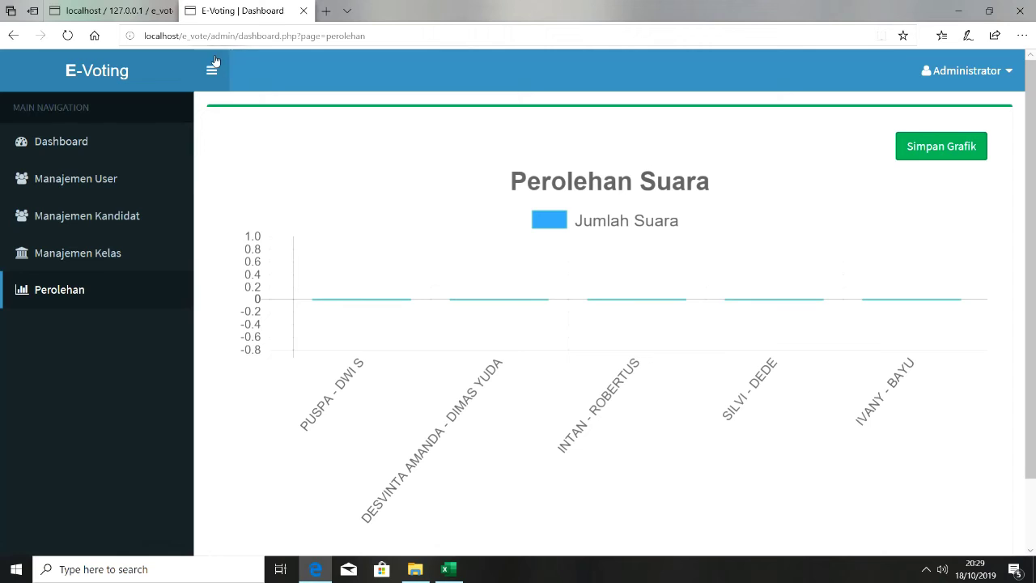
left_click_drag(210, 37, 399, 42)
key("BackSpace")
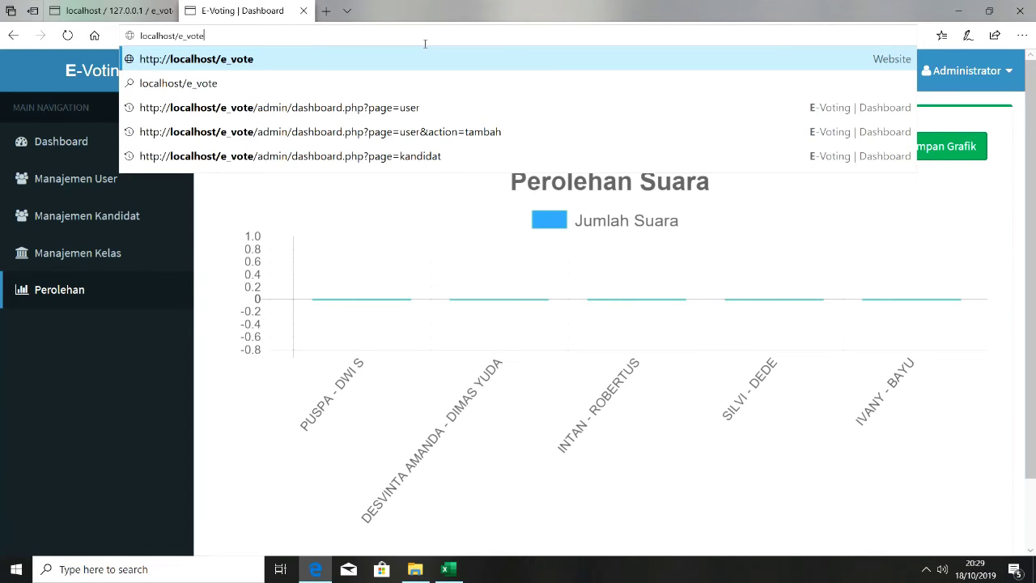
Go to localhost/e_vote and log in with a student NIS
key("Return")
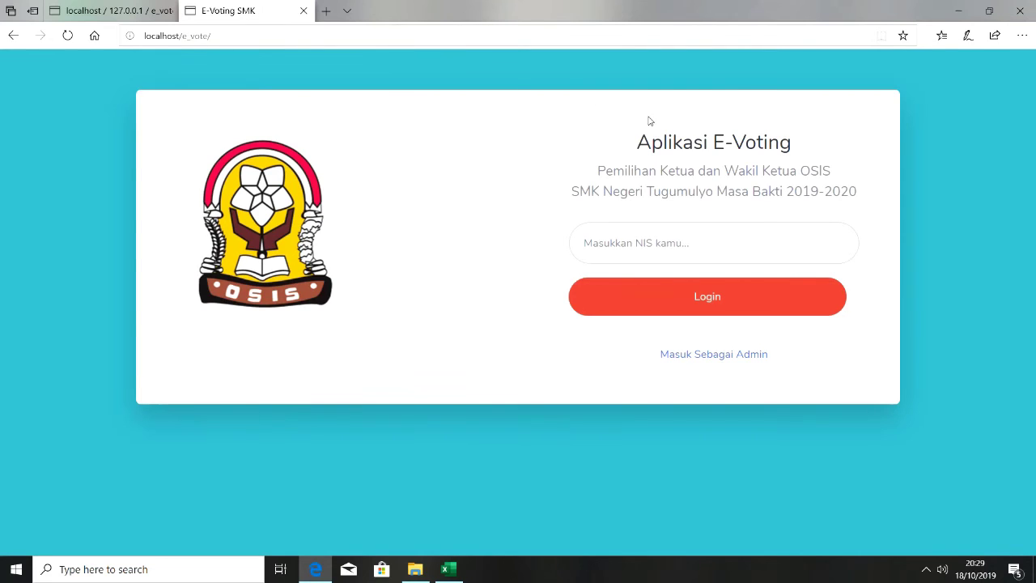
left_click(626, 231)
type("1")
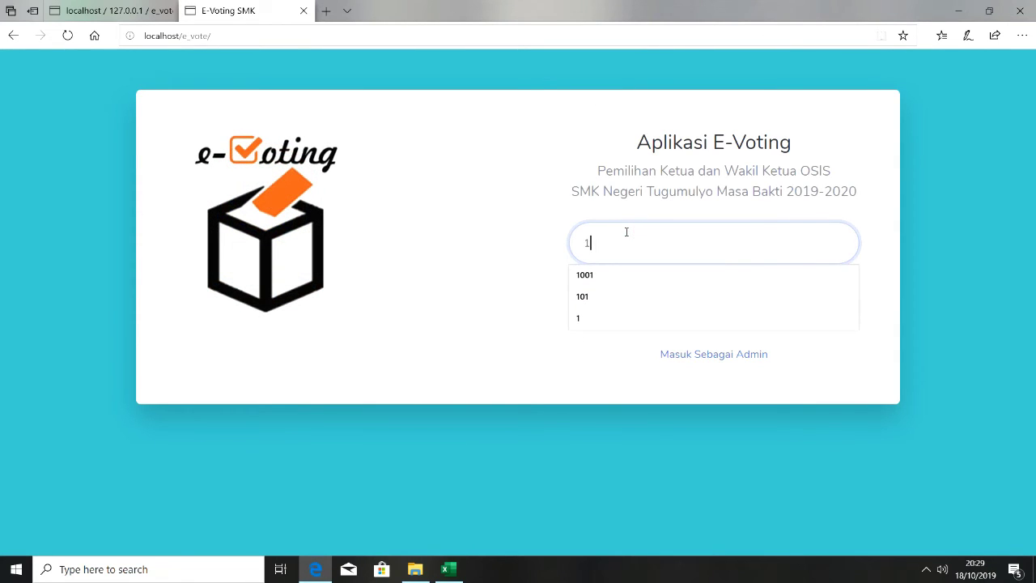
left_click(509, 293)
left_click(705, 310)
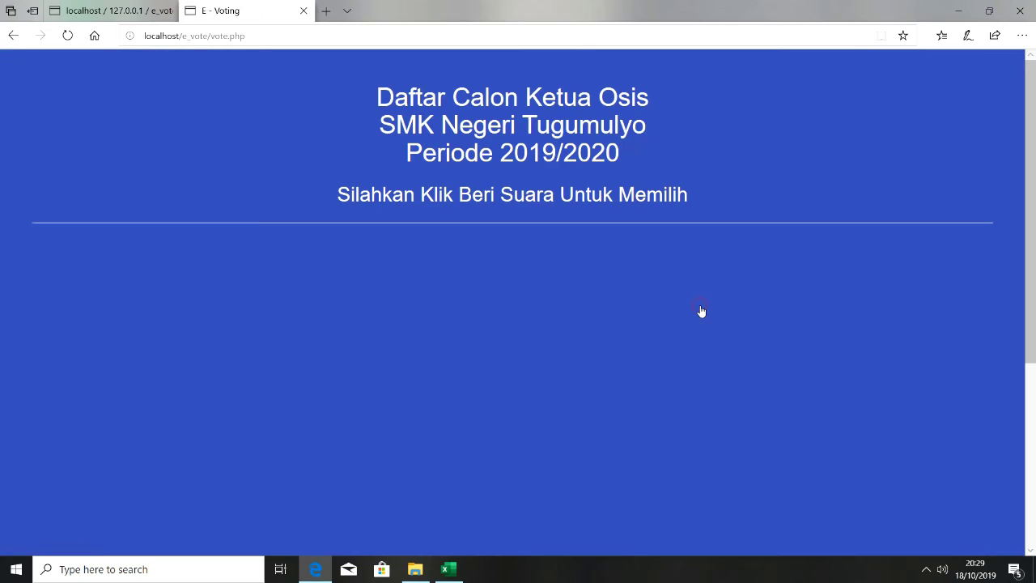
Zoom out the ballot, cast a test vote for SILVI - DEDE, and open a new tab
left_click_drag(1031, 182, 1021, 335)
key("ctrl+minus")
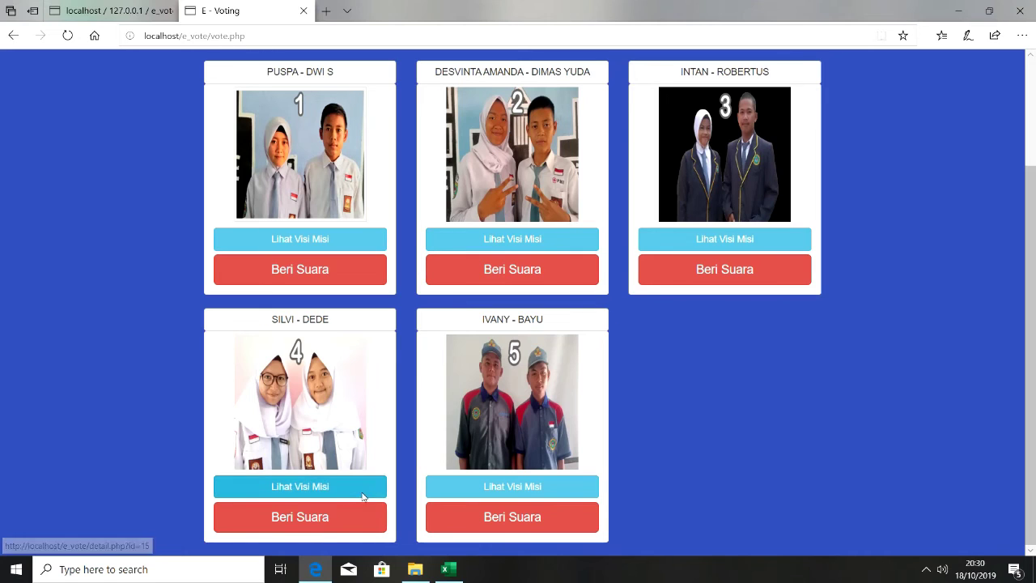
left_click(292, 525)
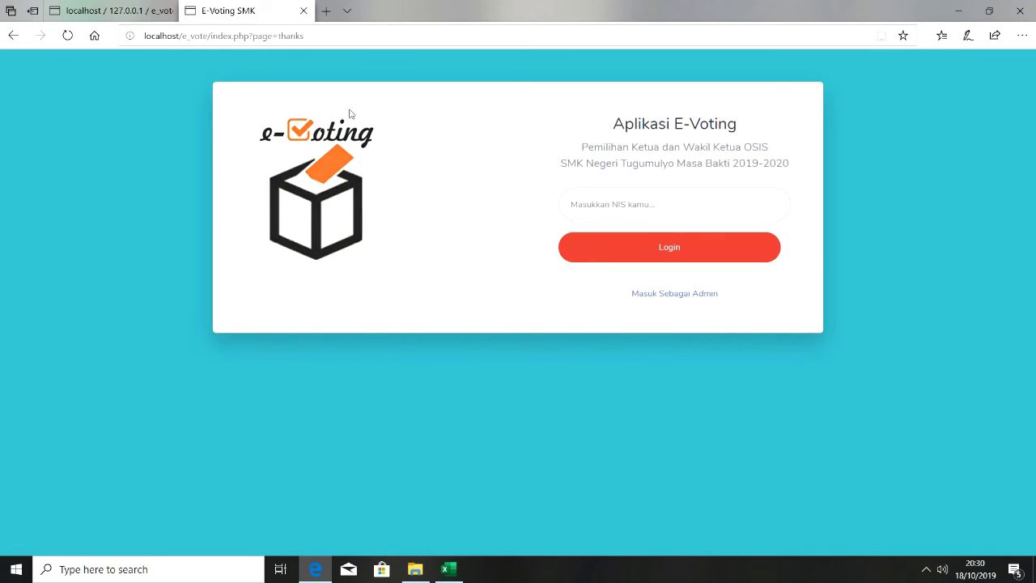
left_click(327, 15)
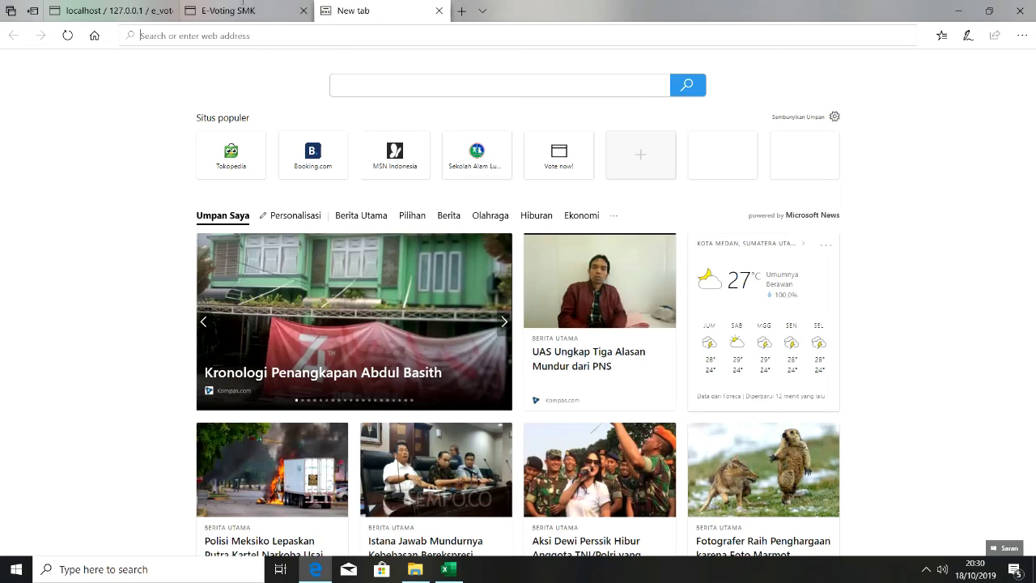
Enter the admin area and reload Perolehan to see SILVI - DEDE with 1 vote
left_click(214, 6)
left_click(677, 294)
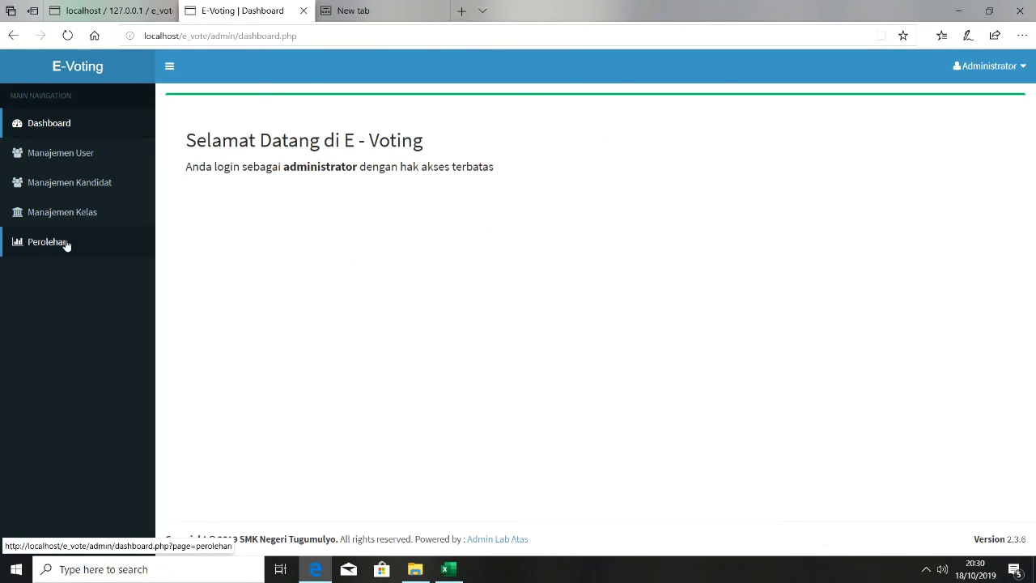
left_click(73, 242)
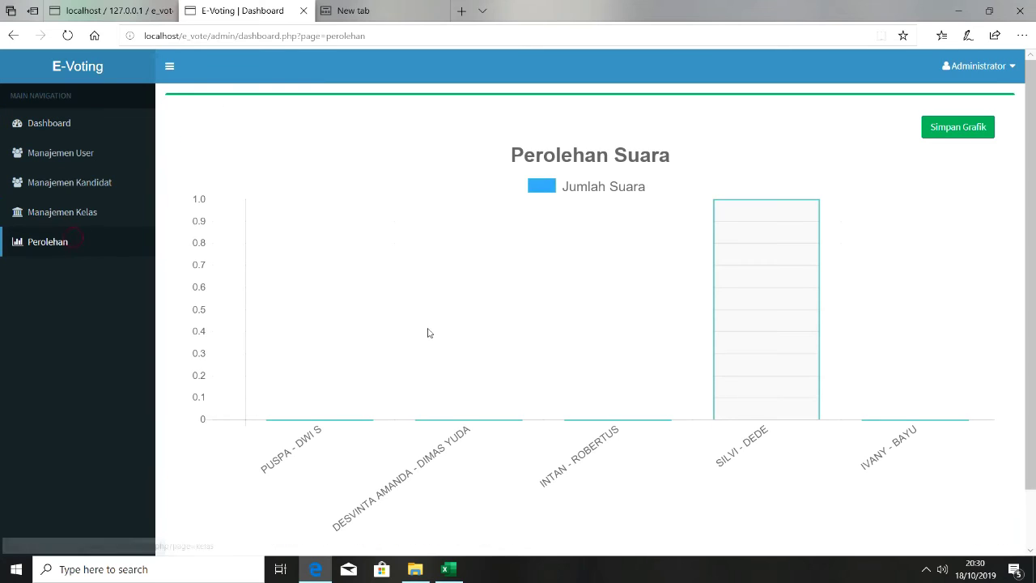
left_click(67, 35)
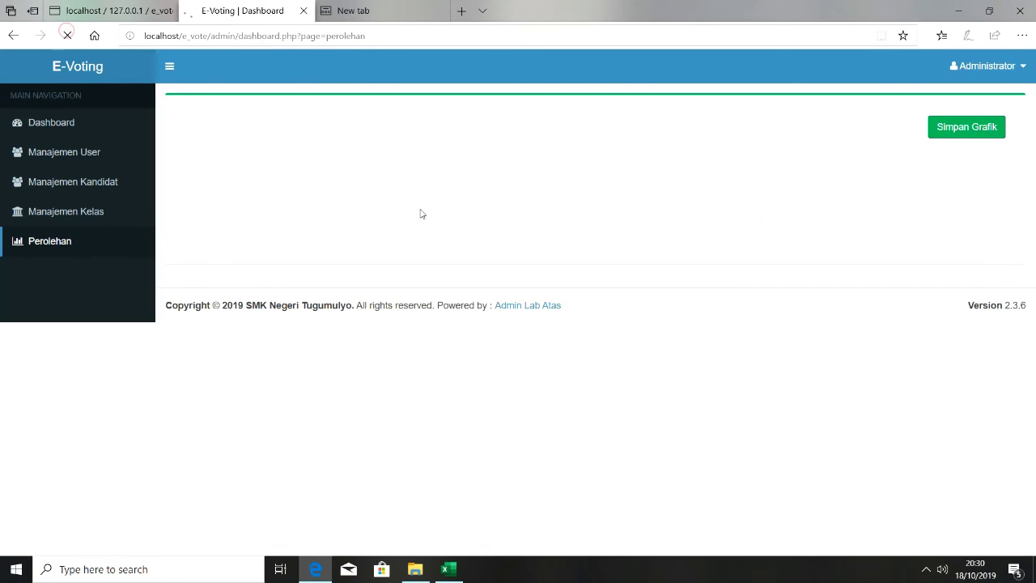
mouse_move(743, 361)
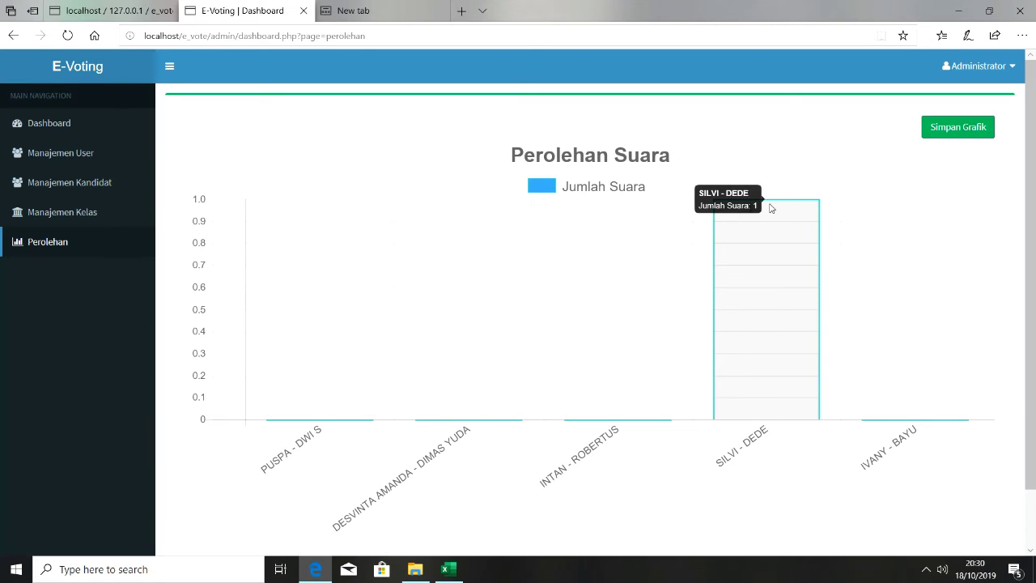
Return to the voter login page at localhost/e_vote by removing the admin path from the URL
left_click(380, 10)
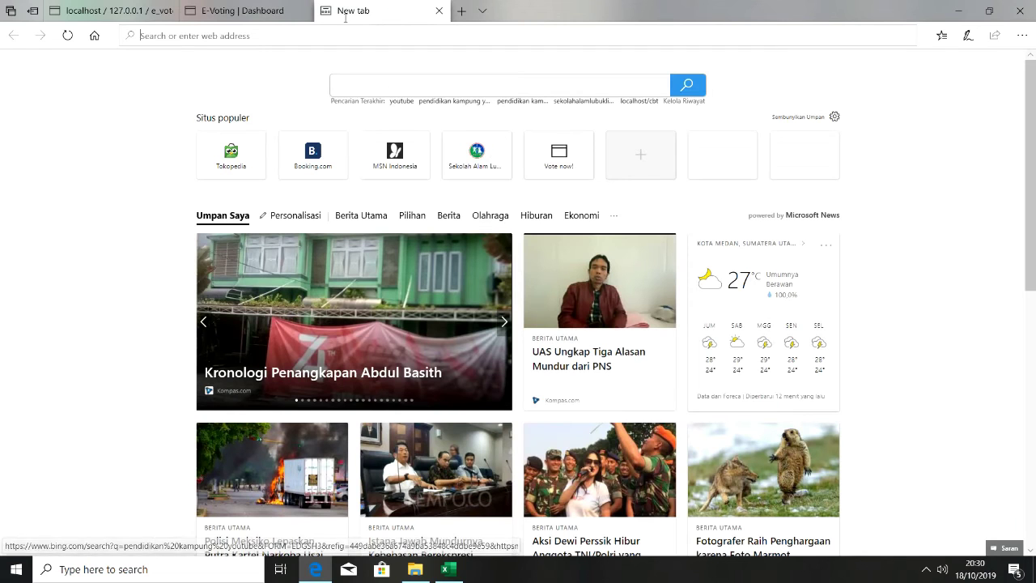
left_click(271, 11)
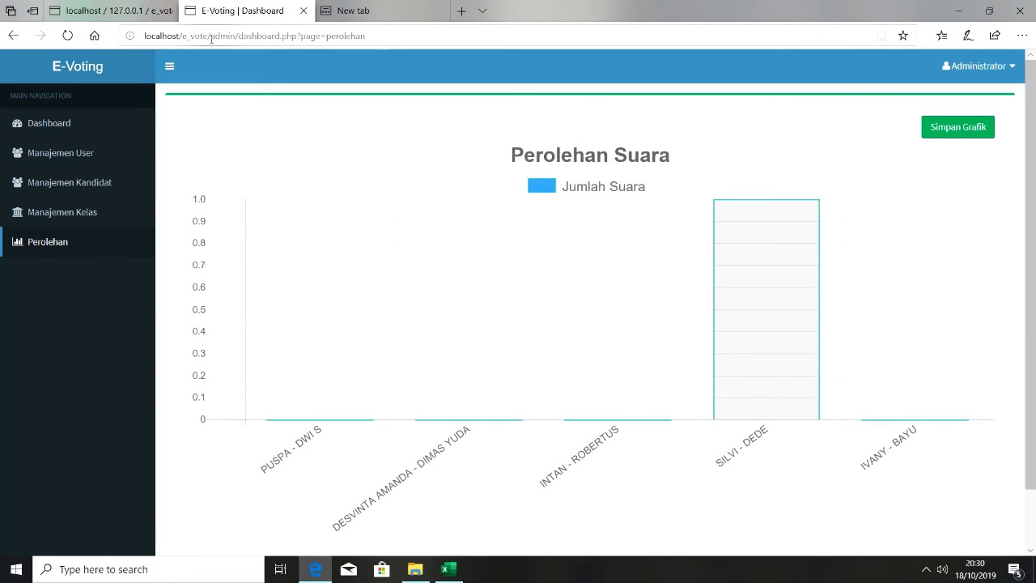
left_click_drag(208, 35, 377, 44)
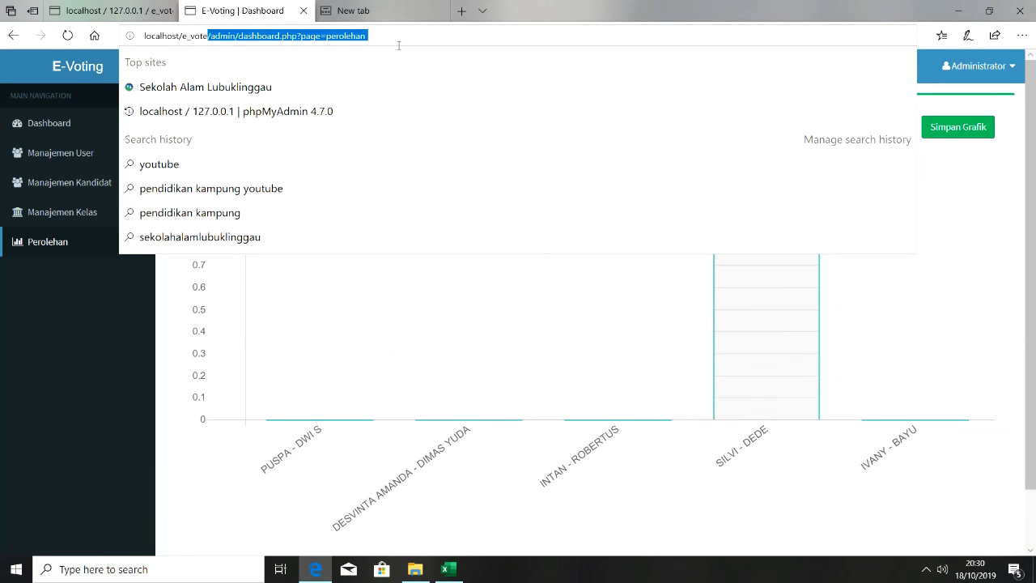
key("BackSpace")
key("Return")
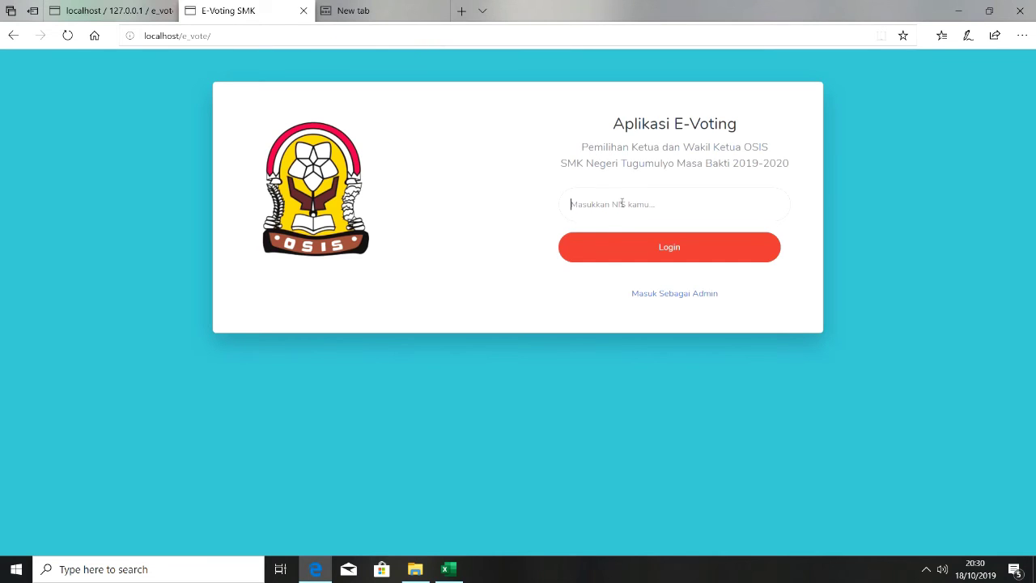
left_click(622, 203)
left_click(608, 258)
left_click(609, 257)
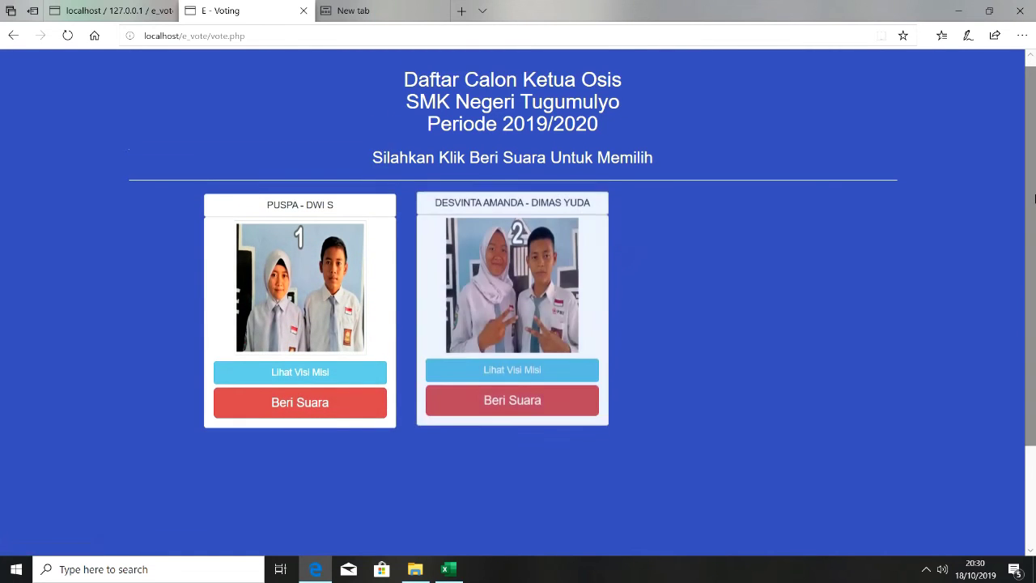
scroll(1035, 198, "down", 3)
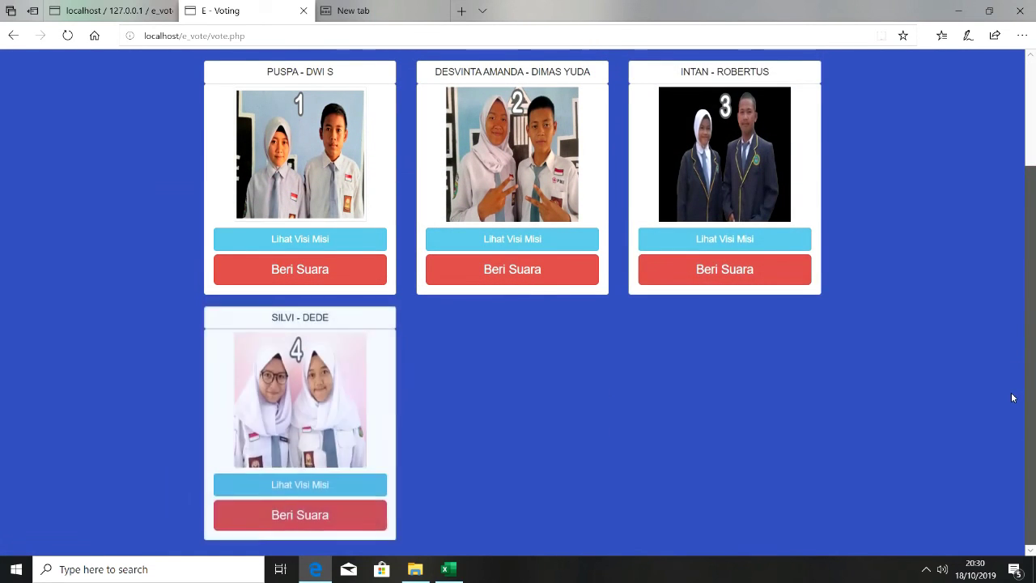
left_click(308, 287)
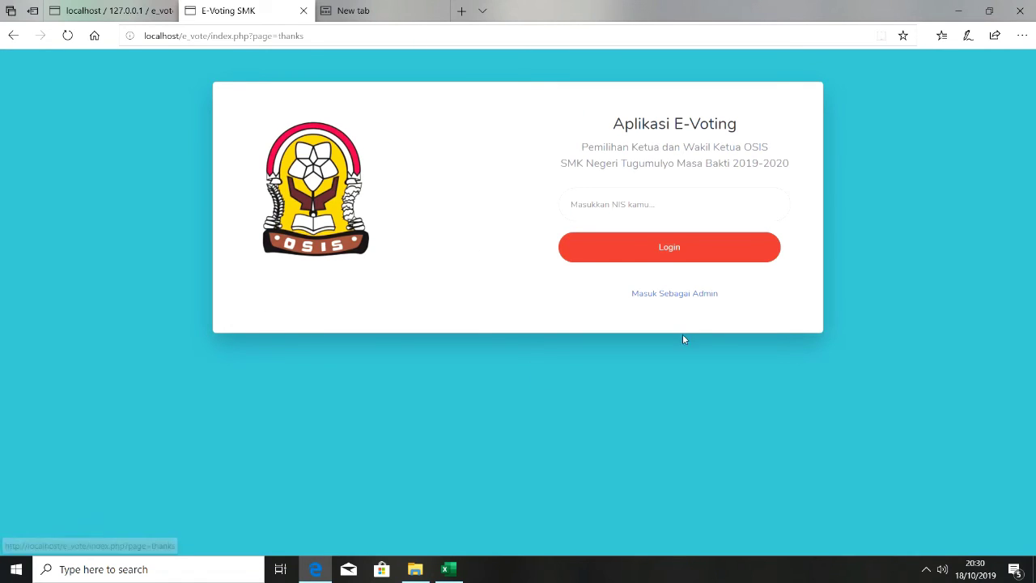
left_click(132, 9)
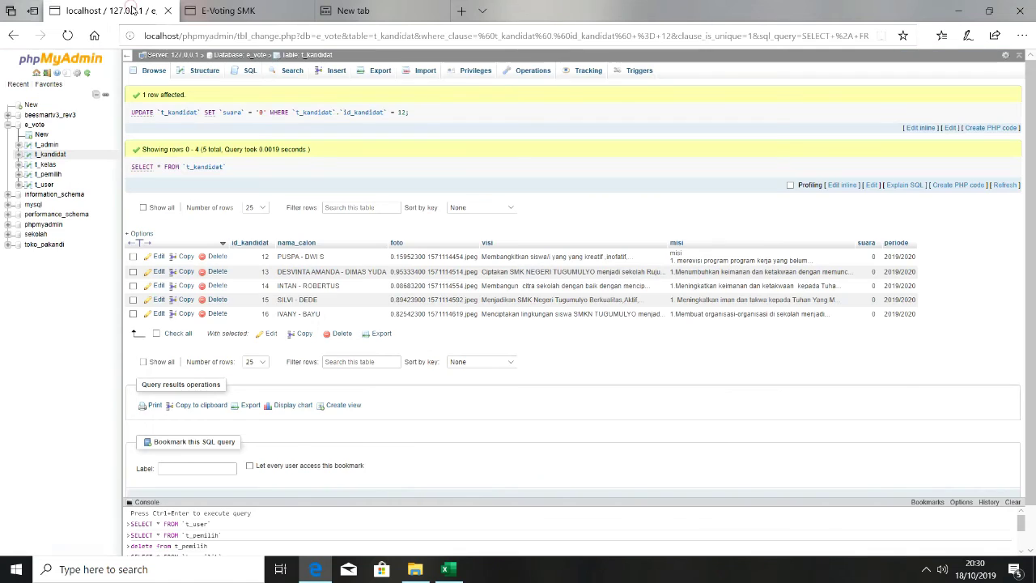
left_click(287, 14)
left_click(375, 9)
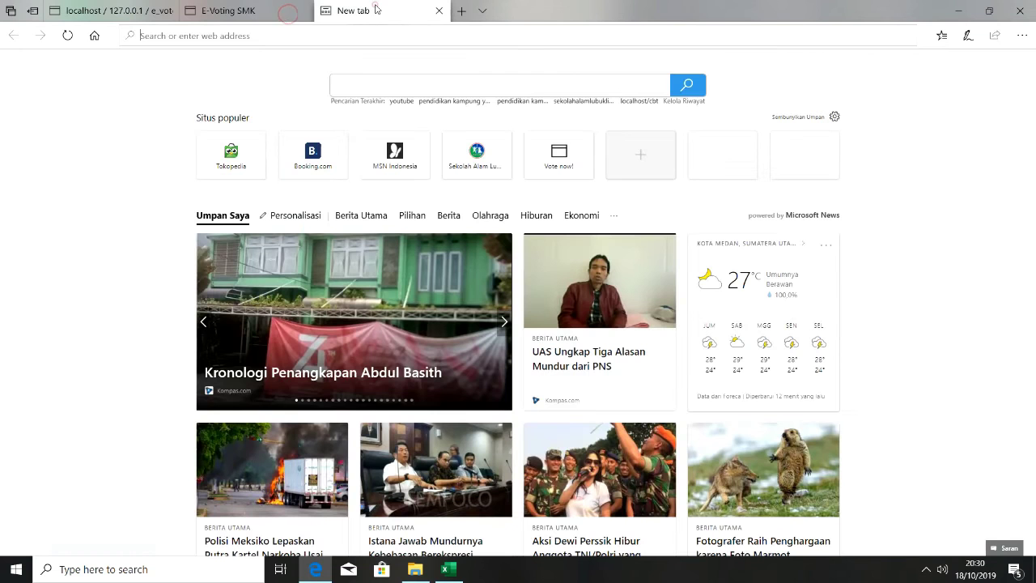
left_click(235, 7)
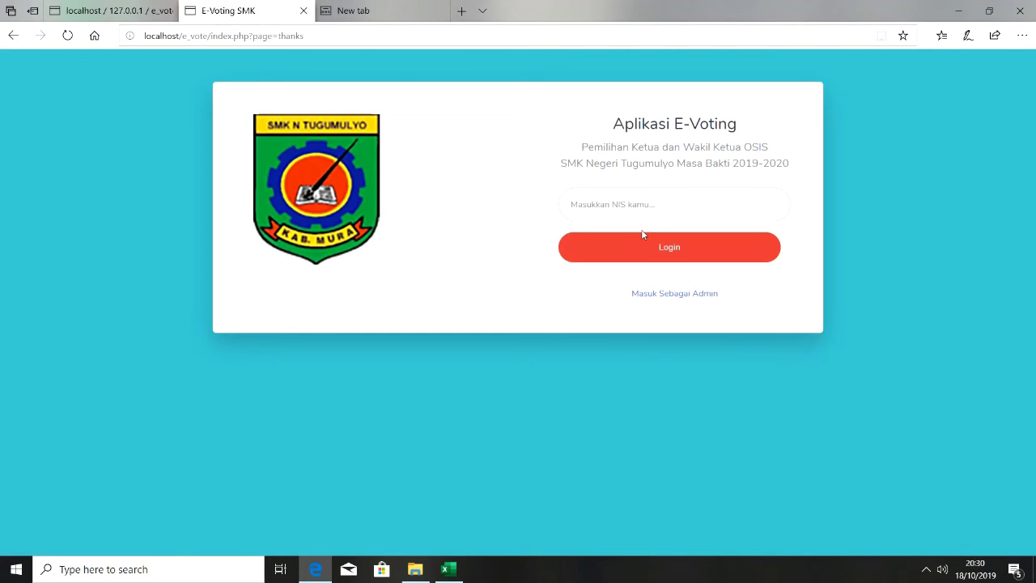
left_click(668, 294)
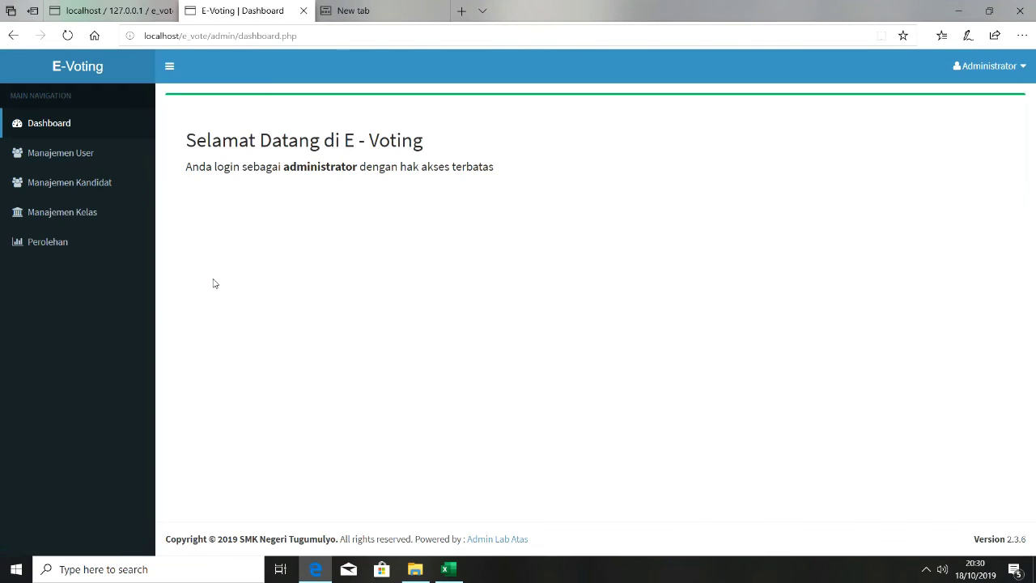
left_click(65, 238)
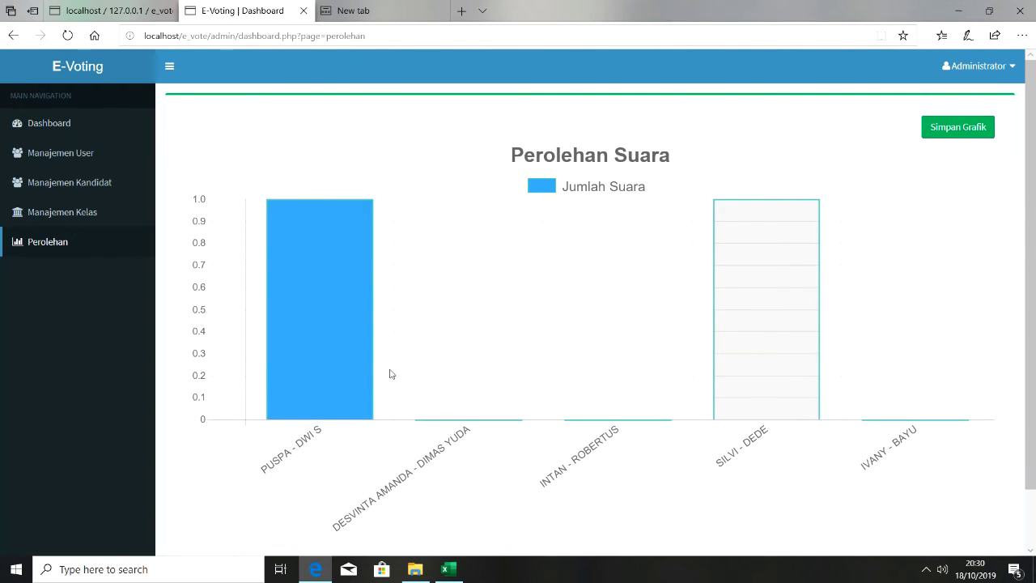
mouse_move(289, 331)
scroll(1029, 410, "down", 1)
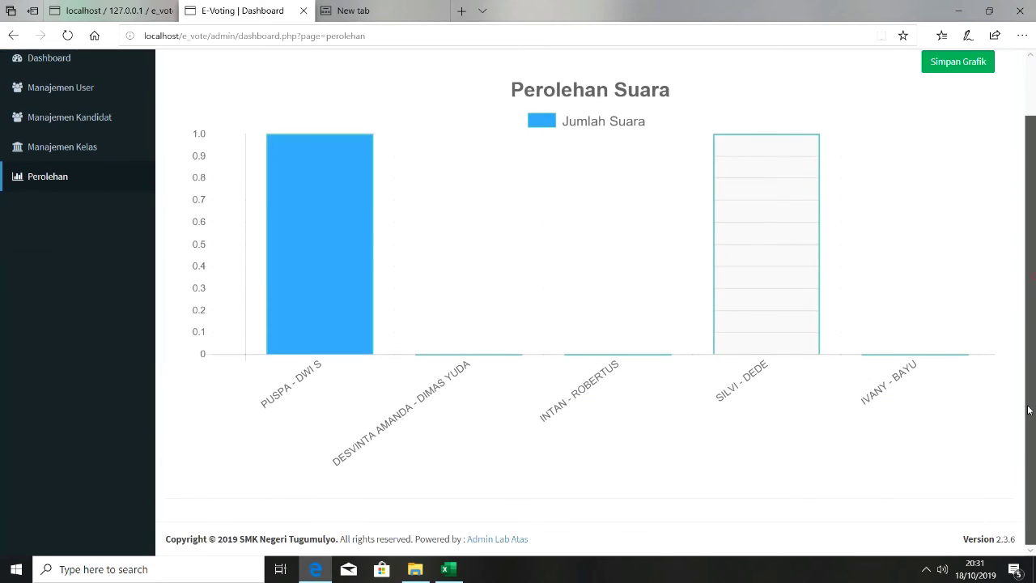
left_click_drag(1034, 341, 1034, 263)
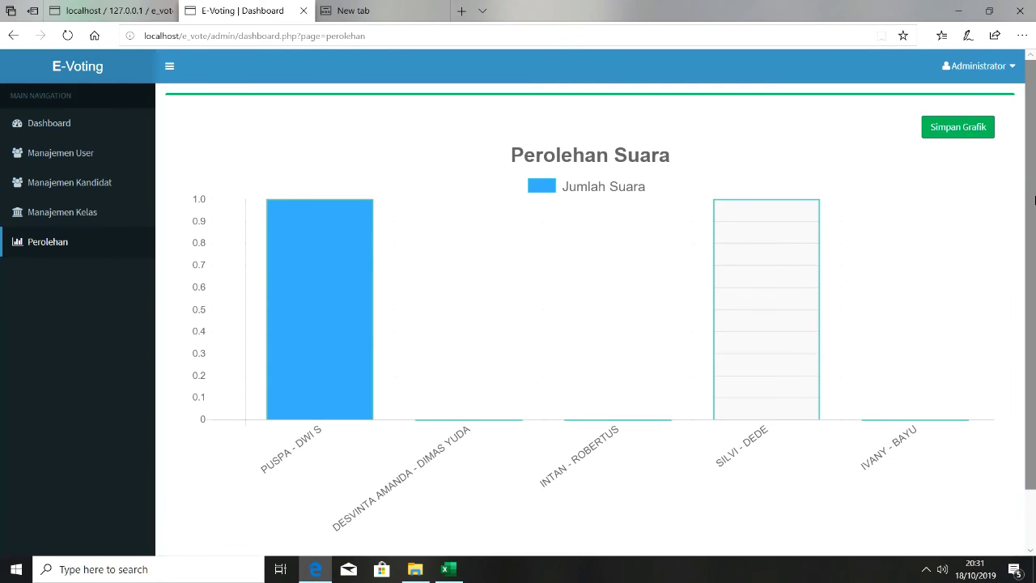
scroll(1034, 203, "down", 1)
scroll(1032, 170, "up", 1)
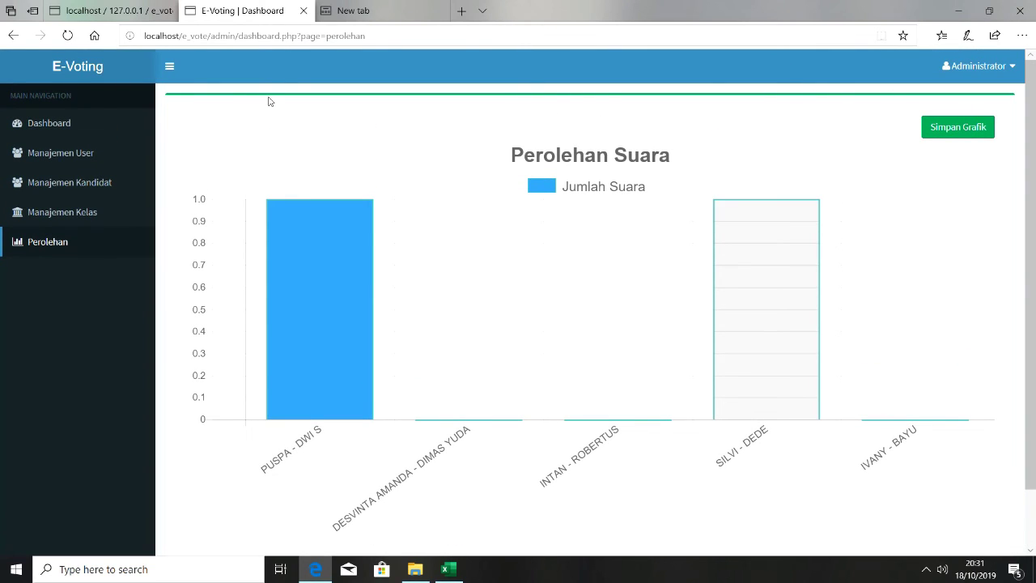
Close the unused new tab and check the phpMyAdmin tab, ending on the E-Voting results chart
left_click(423, 16)
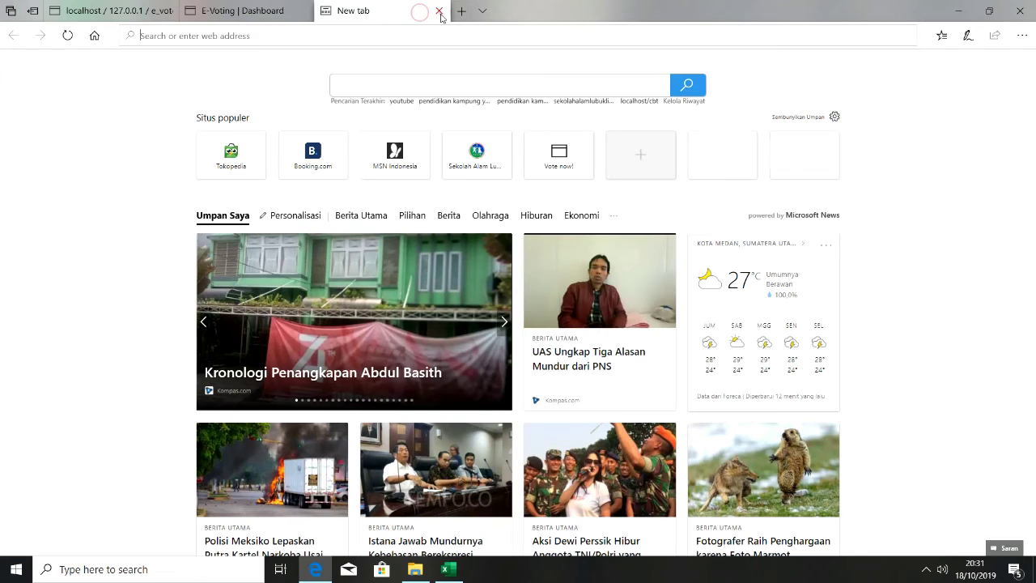
left_click(438, 10)
left_click(121, 11)
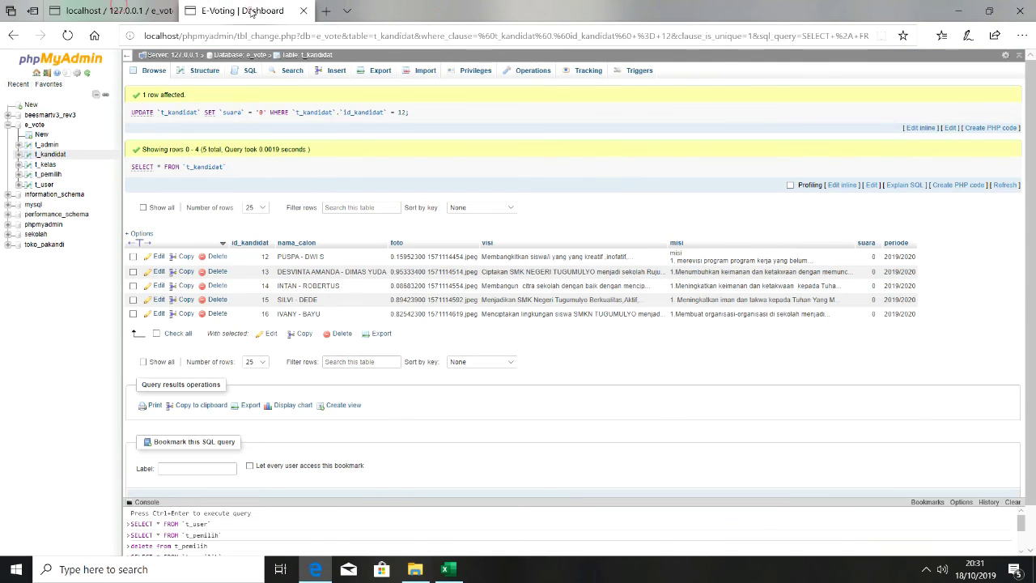
left_click(251, 11)
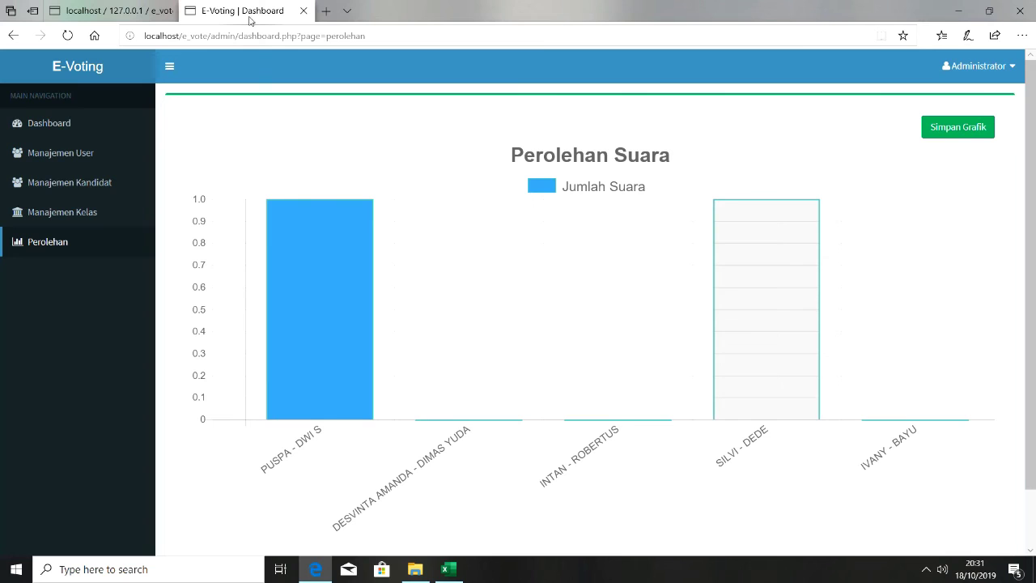
Look over the Manajemen Kelas, Manajemen Kandidat and Manajemen User lists in turn
left_click(69, 213)
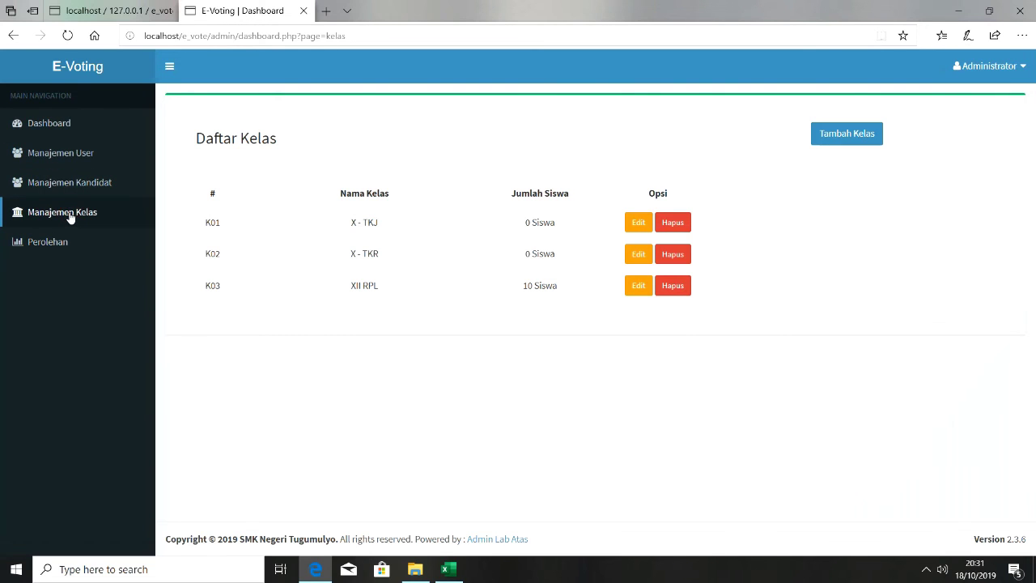
left_click(86, 185)
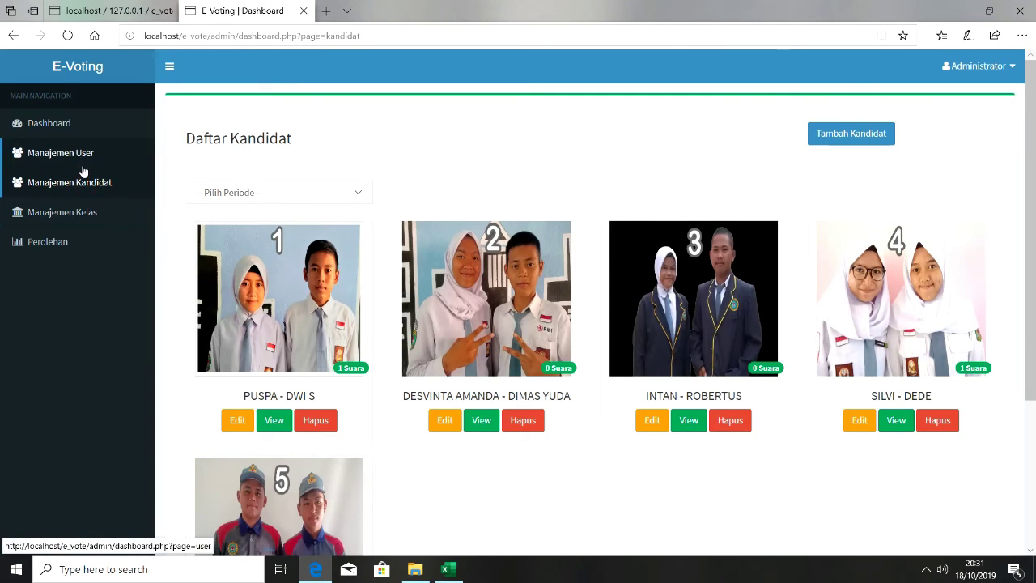
left_click(85, 161)
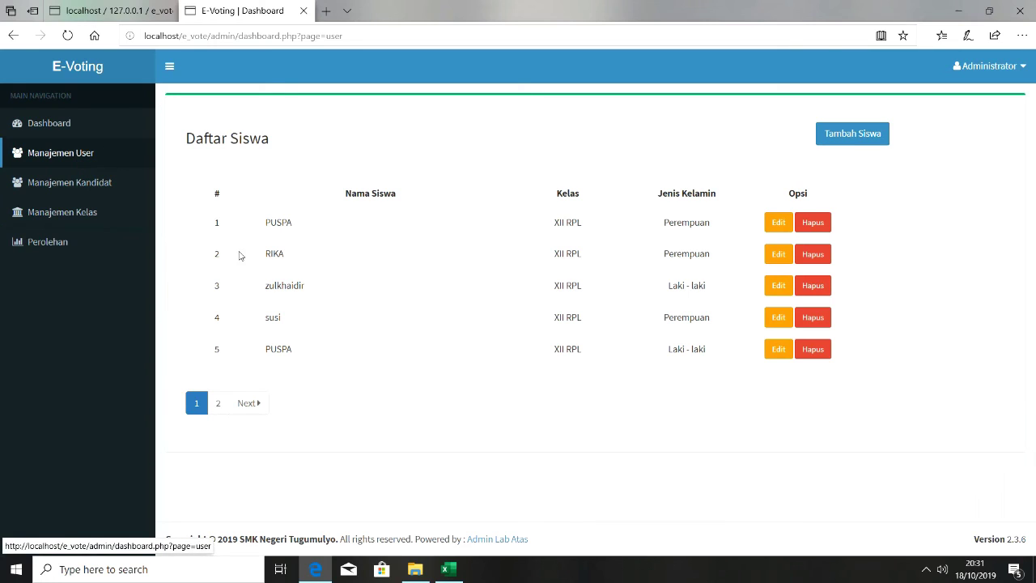
Page the Daftar Siswa list to page 2, back to page 1, then page 2 again, and reveal the hidden tray icons
left_click(218, 404)
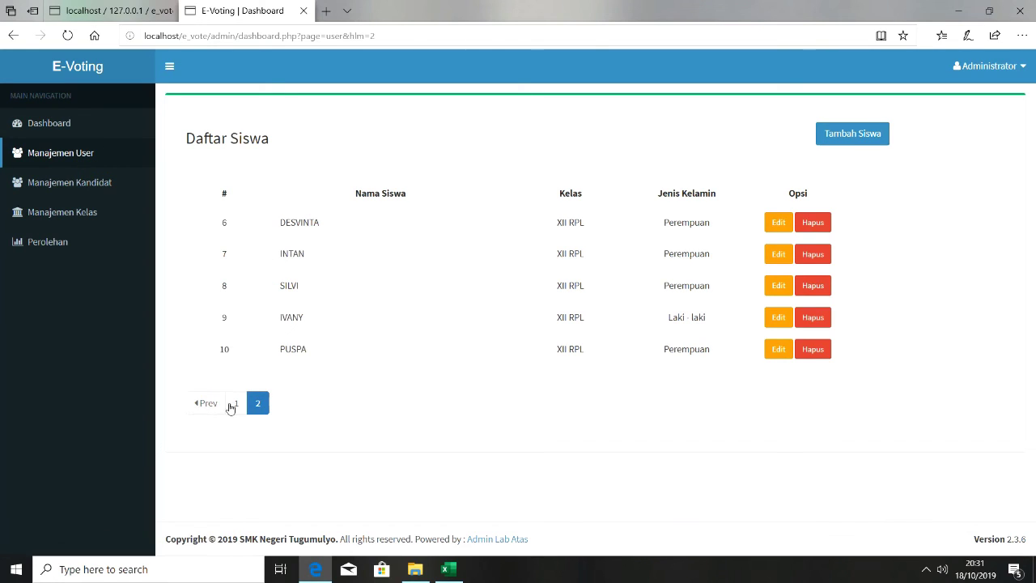
left_click(216, 411)
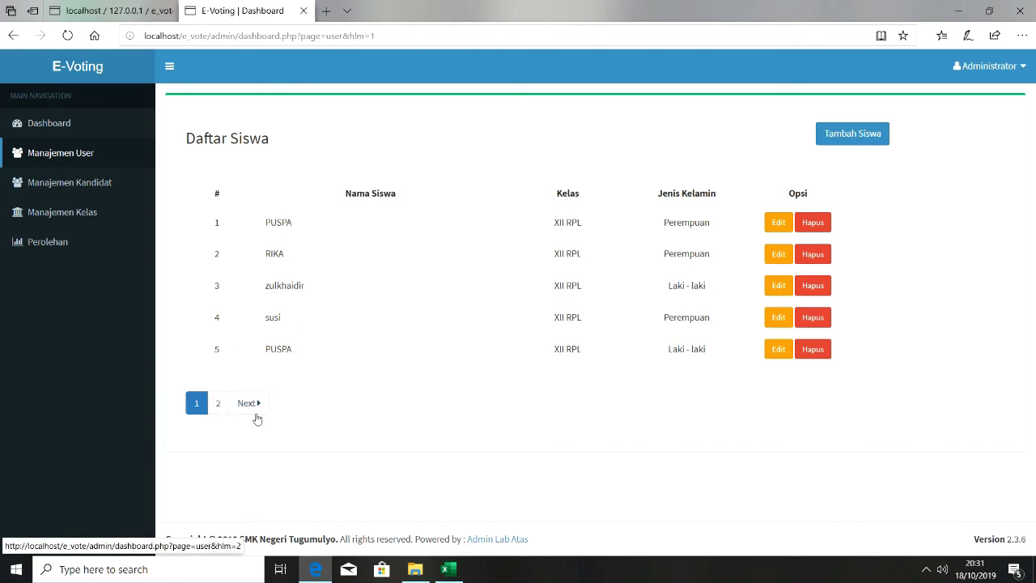
left_click(227, 412)
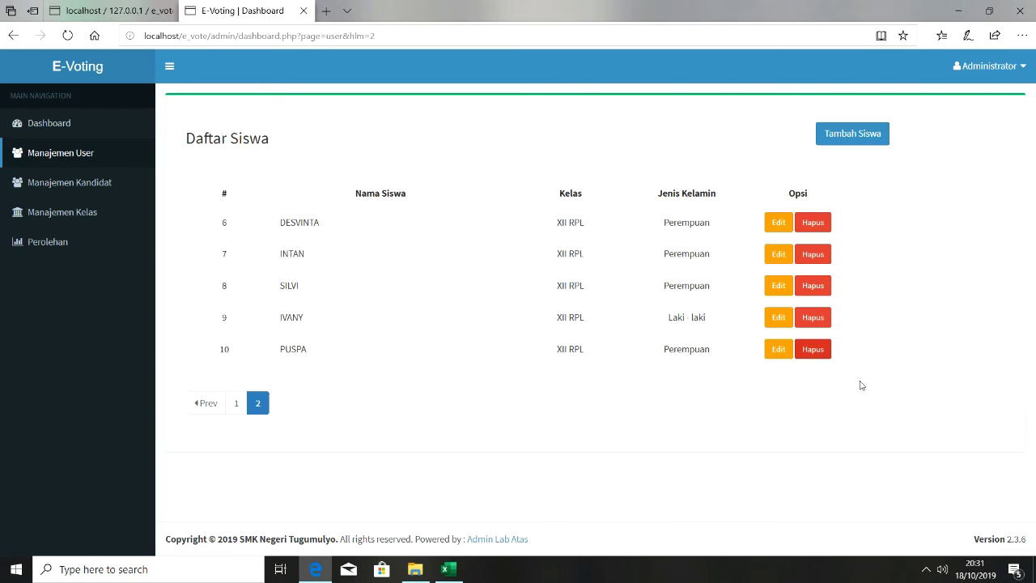
left_click(928, 570)
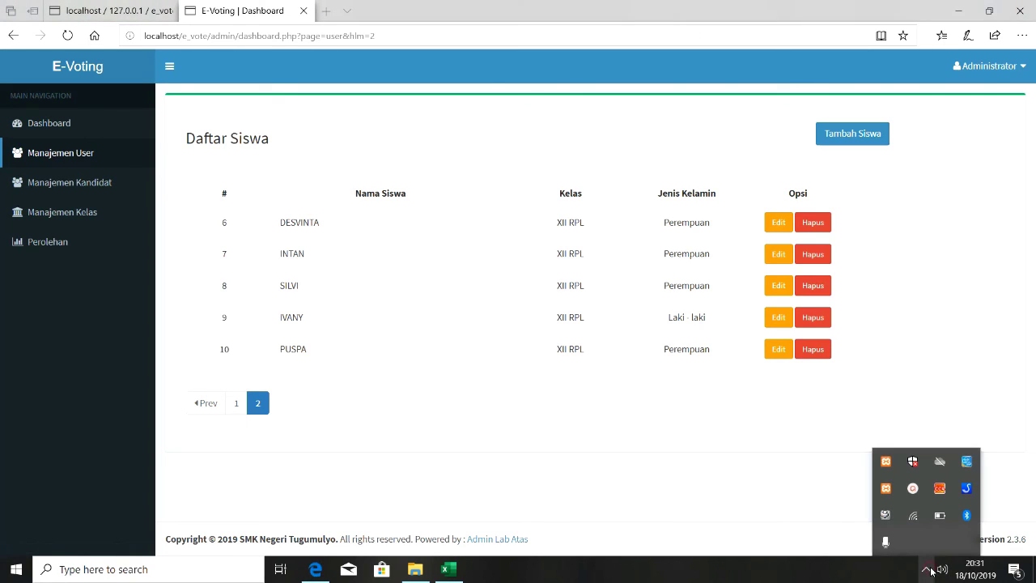